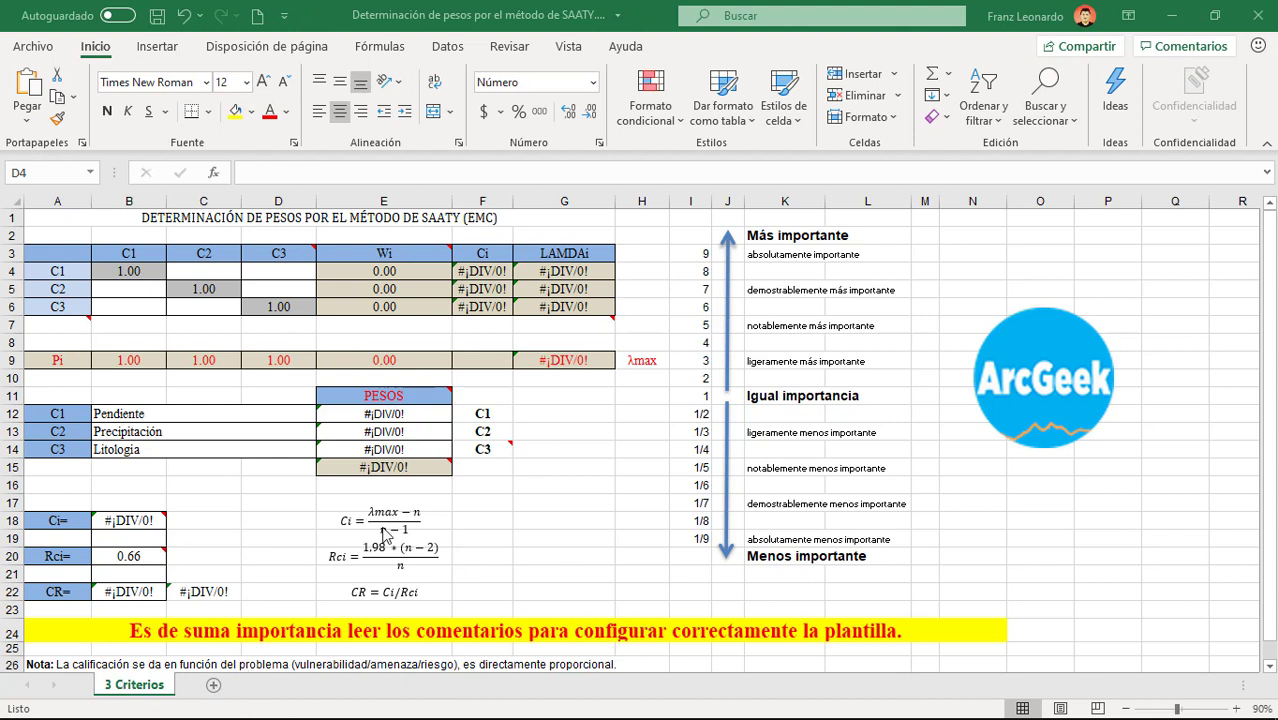
Step: Review the criteria names Pendiente and Precipitación against the C1 and C2 matrix labels
{"action": "left_click", "coordinate": [121, 415]}
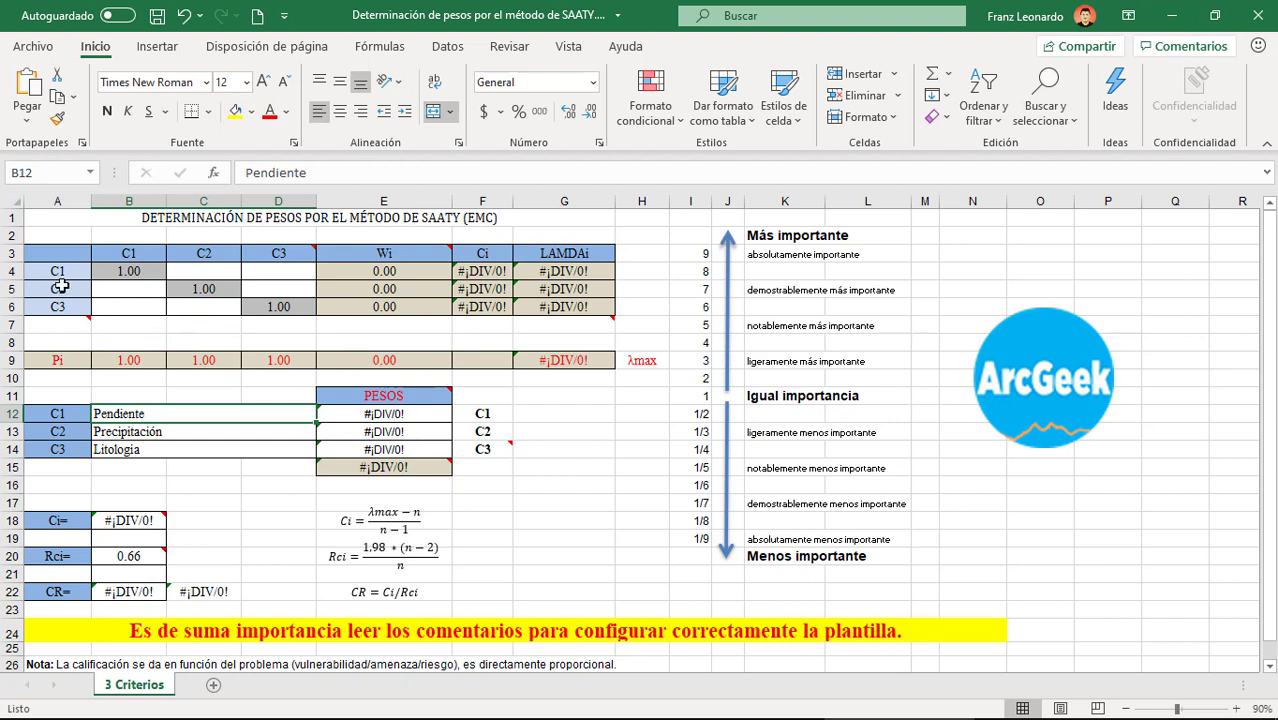
{"action": "left_click", "coordinate": [57, 275]}
{"action": "left_click", "coordinate": [211, 256]}
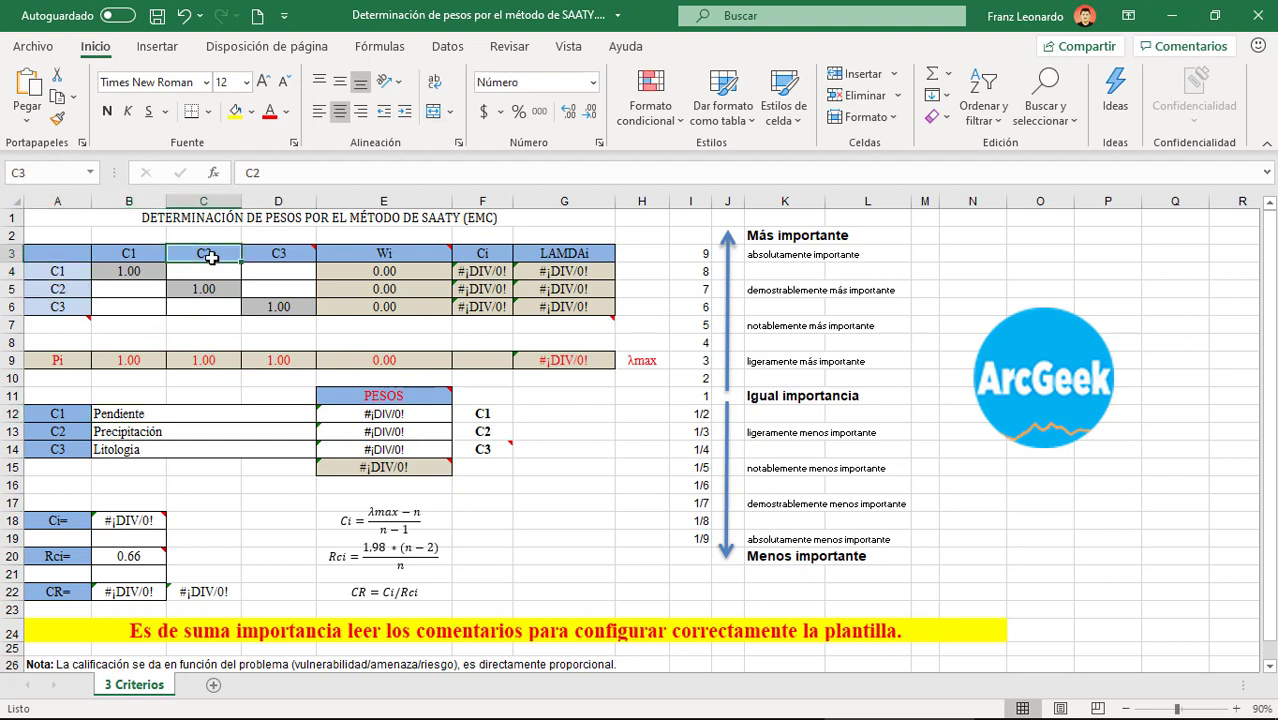
{"action": "left_click", "coordinate": [128, 413]}
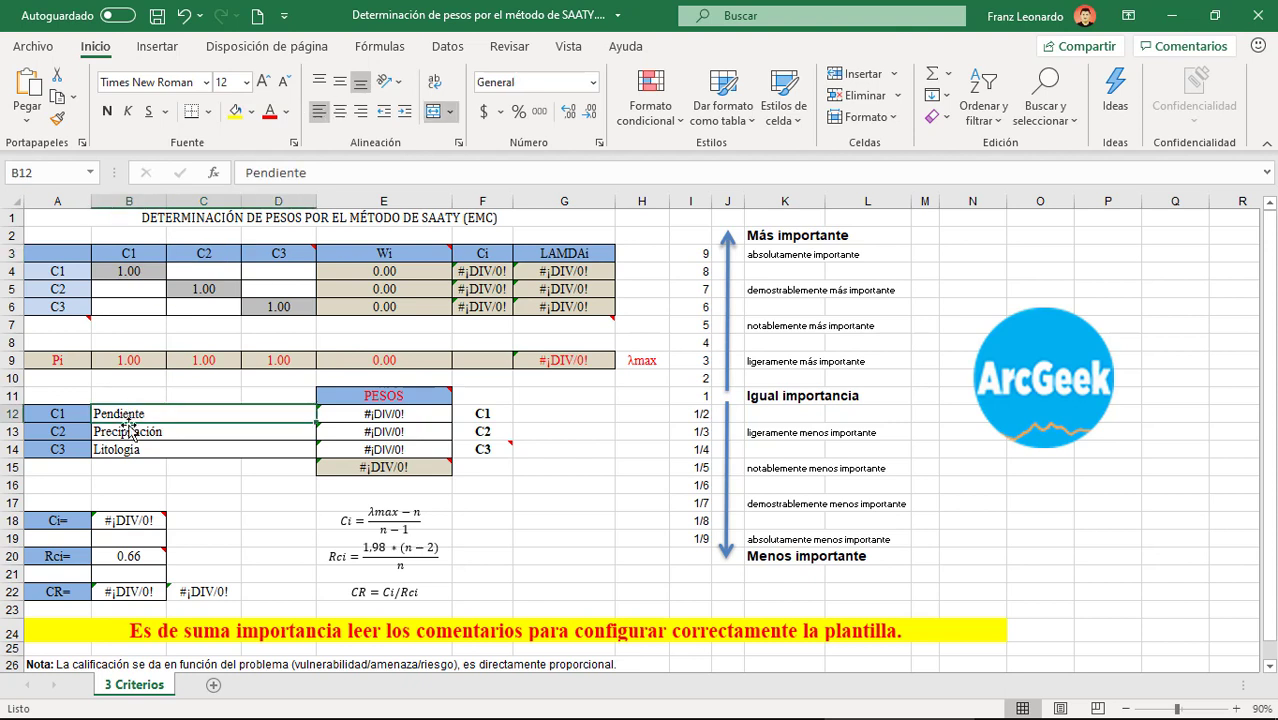
{"action": "left_click", "coordinate": [129, 432]}
{"action": "left_click", "coordinate": [62, 271]}
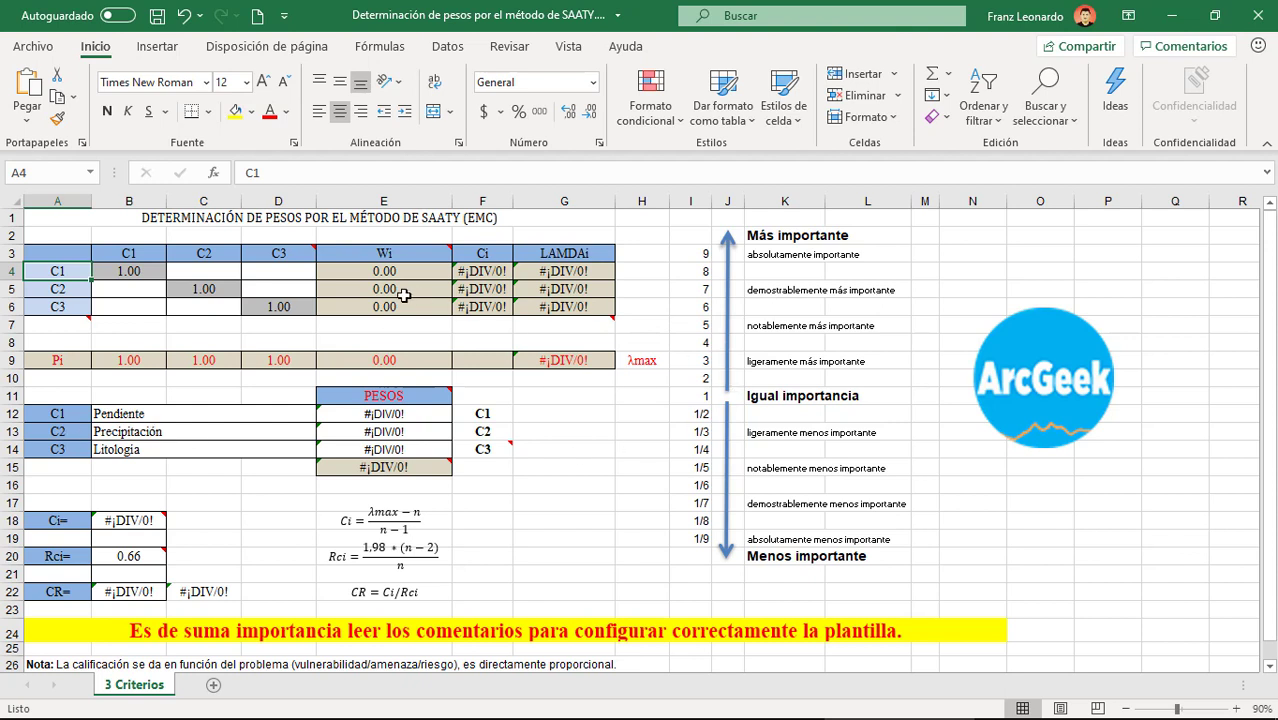
Step: Enter the ratings 7 in C4, 9 in D4 and 3 in D5
{"action": "left_click", "coordinate": [224, 270]}
{"action": "type", "text": "7"}
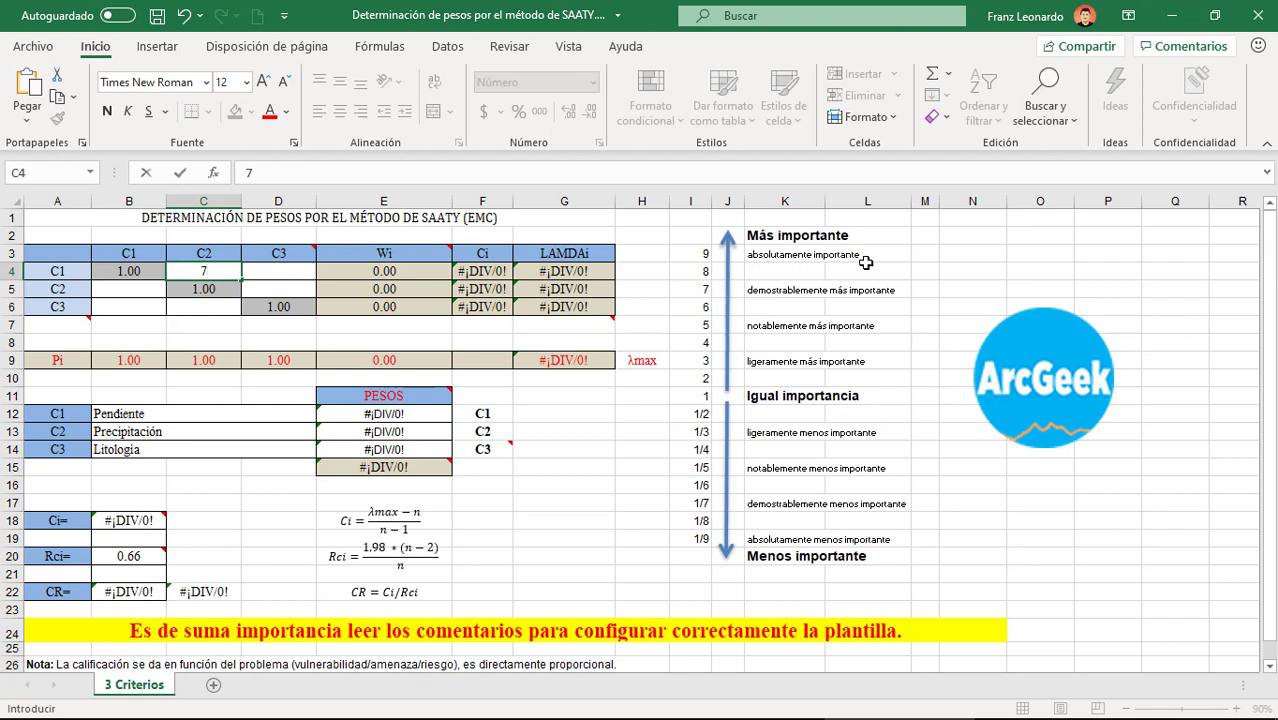
{"action": "left_click", "coordinate": [287, 271]}
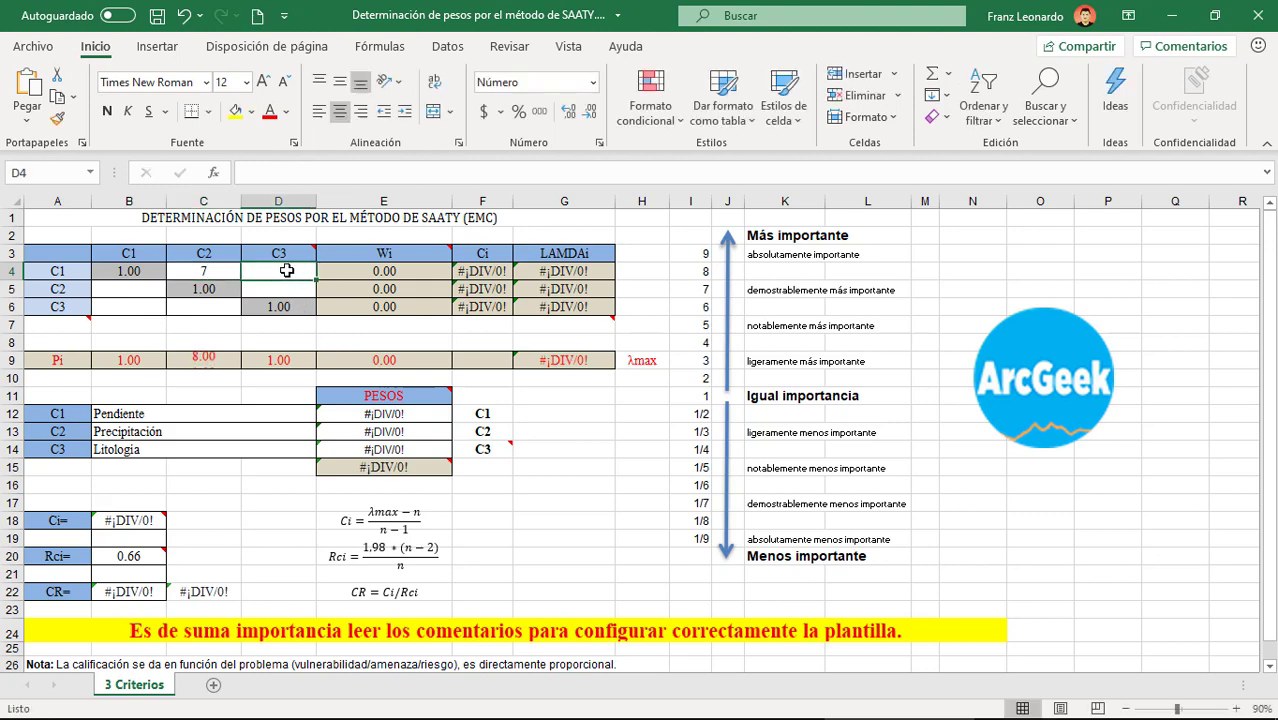
{"action": "type", "text": "9"}
{"action": "key", "text": "Return"}
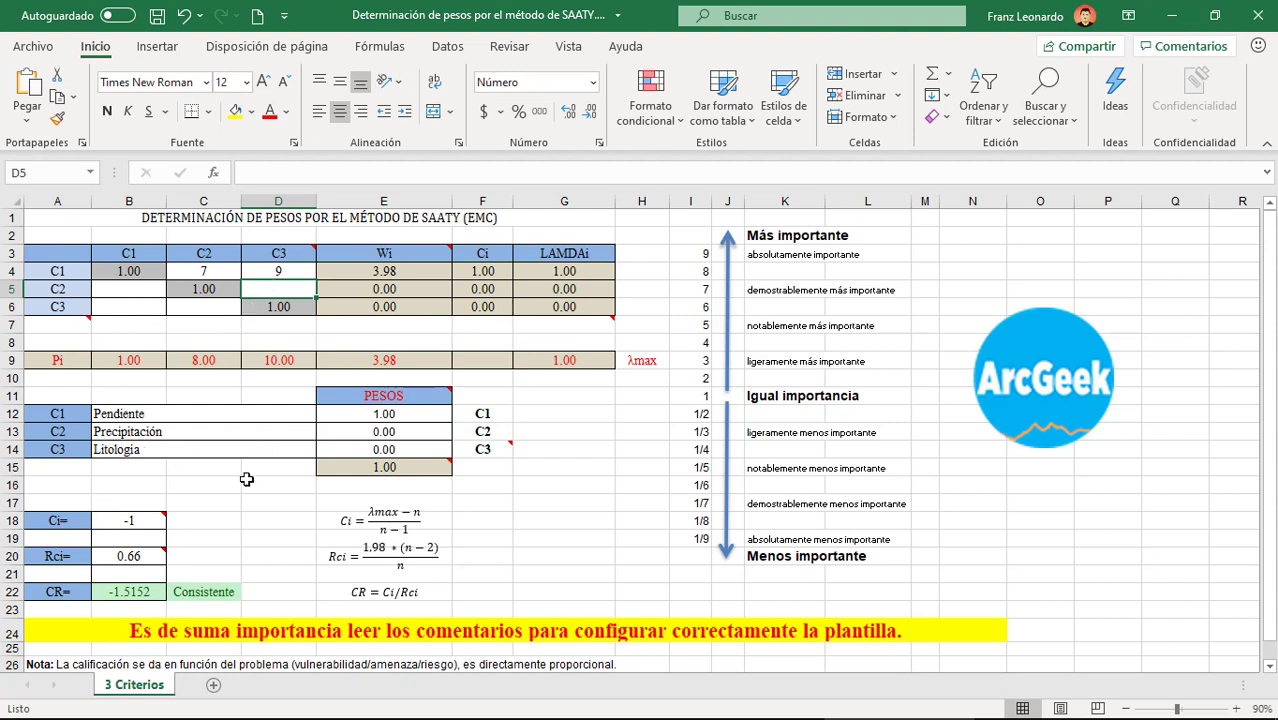
{"action": "mouse_move", "coordinate": [437, 472]}
{"action": "type", "text": "3"}
{"action": "key", "text": "Return"}
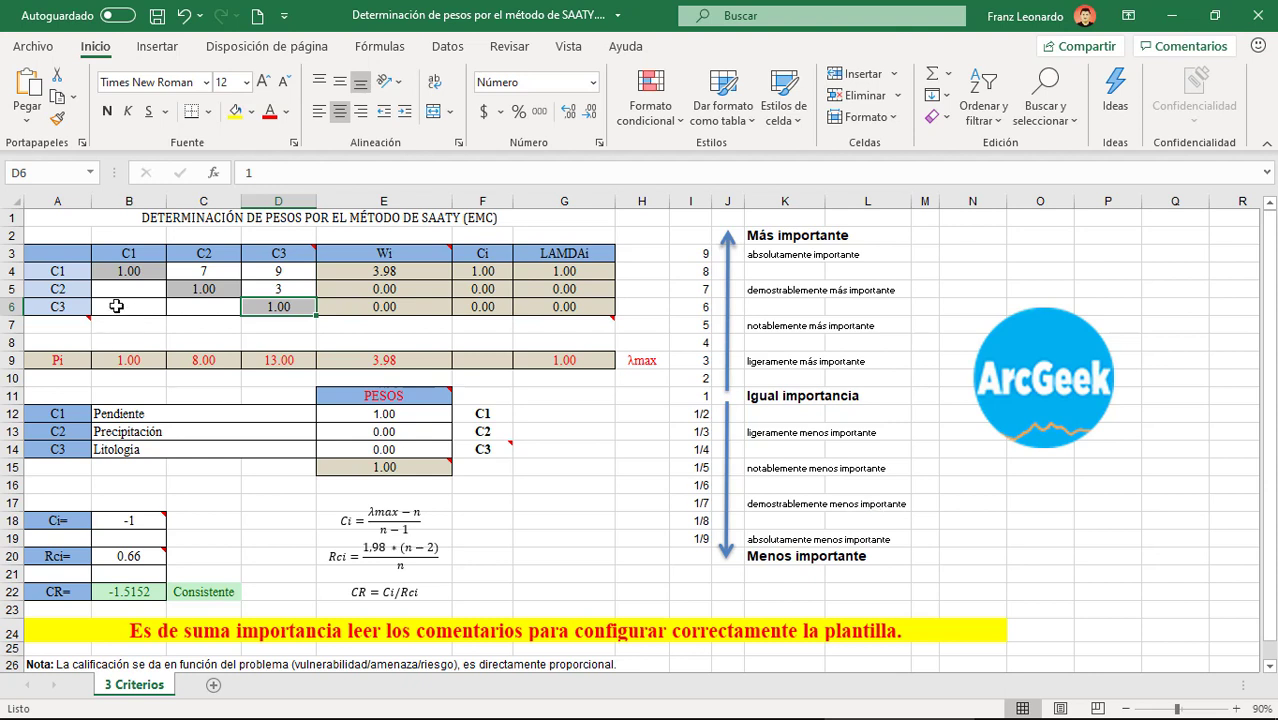
Step: Enter reciprocal formulas =1/C4 in B5, =1/D4 in B6 and =1/D5 in C6
{"action": "left_click", "coordinate": [111, 291]}
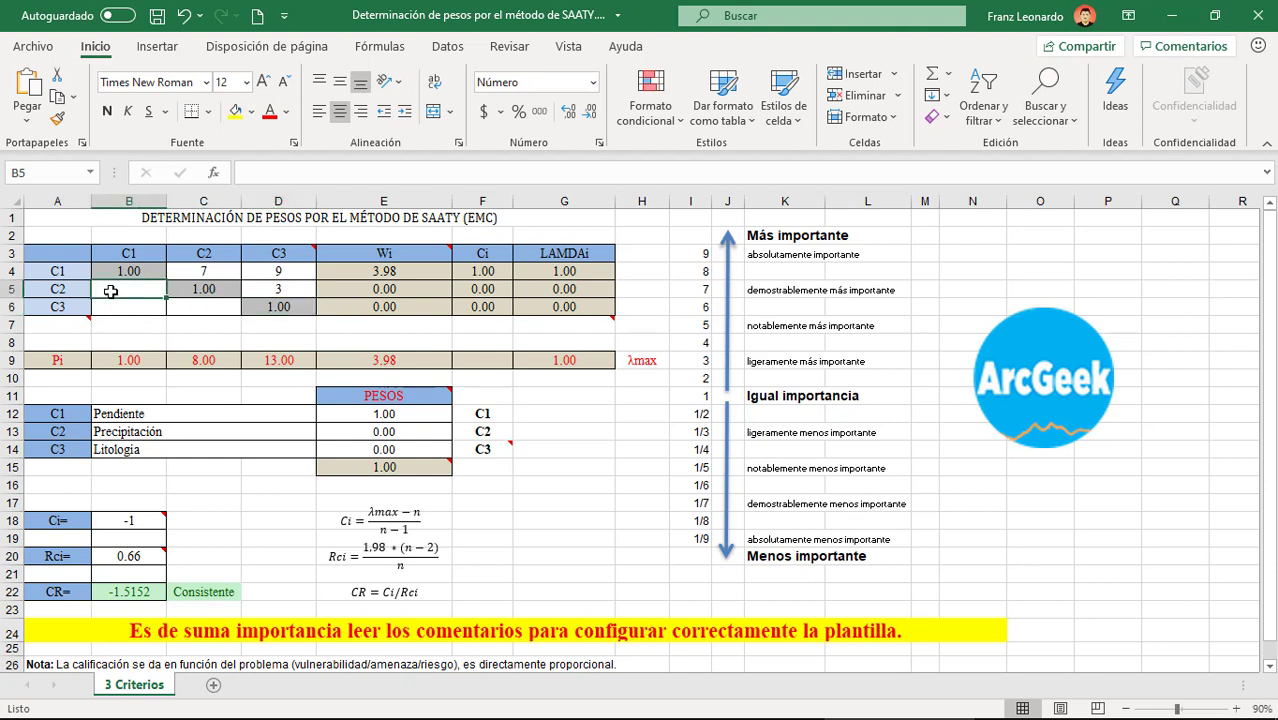
{"action": "type", "text": "="}
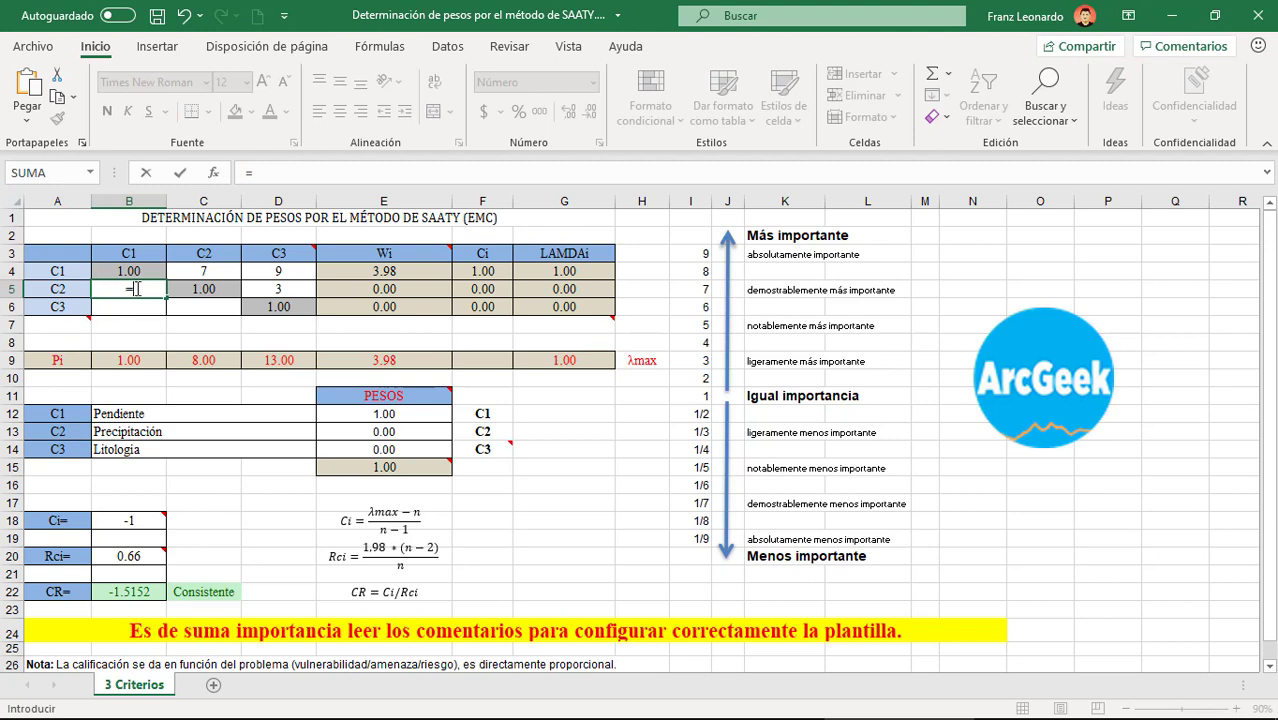
{"action": "type", "text": "1/"}
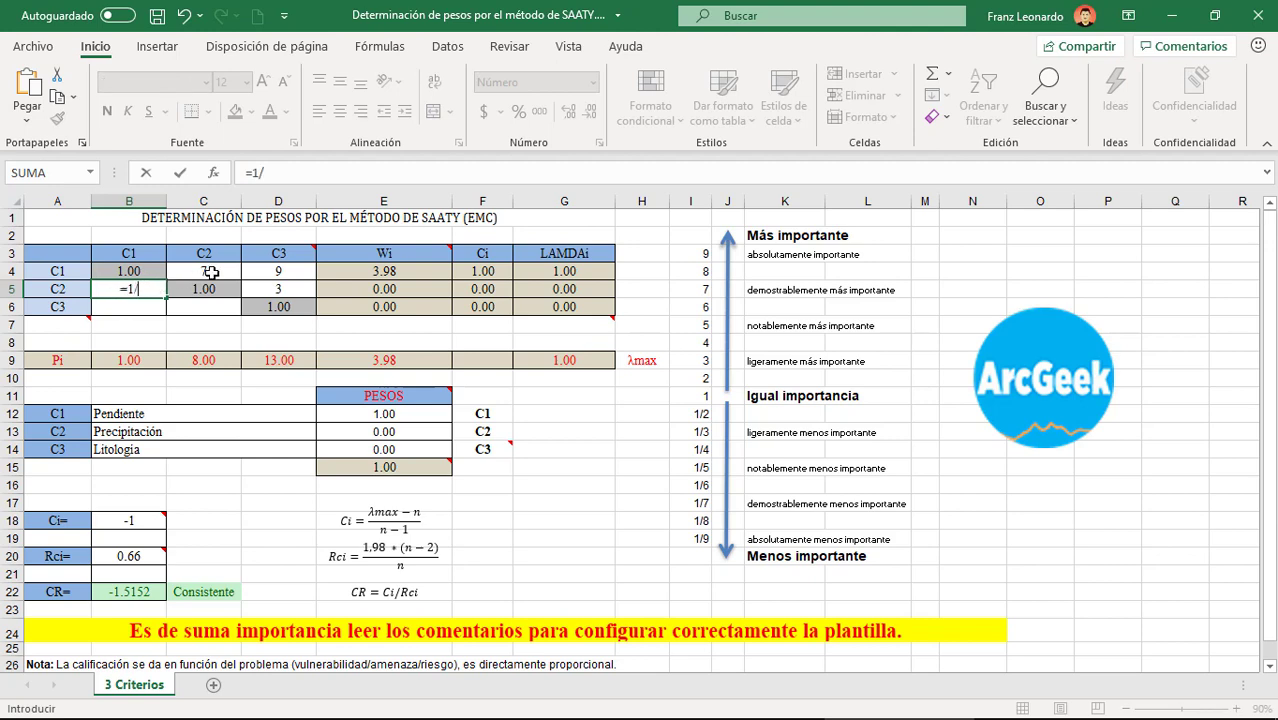
{"action": "left_click", "coordinate": [212, 272]}
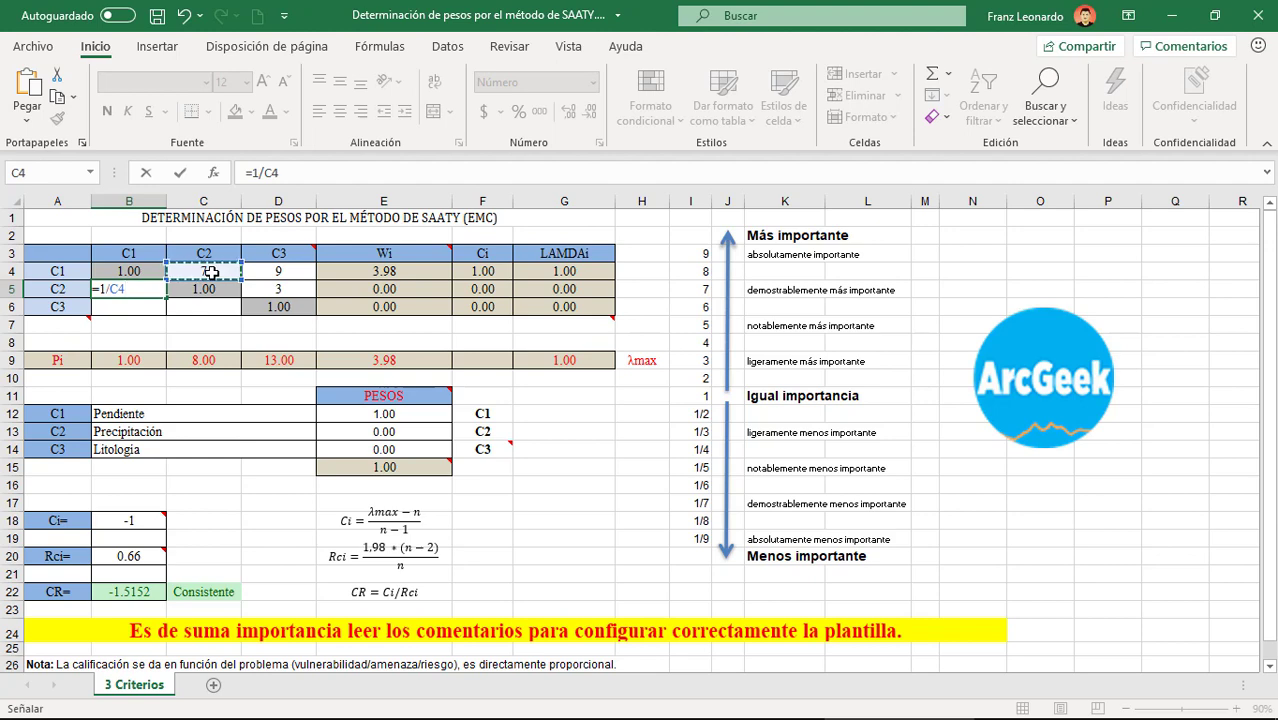
{"action": "key", "text": "Return"}
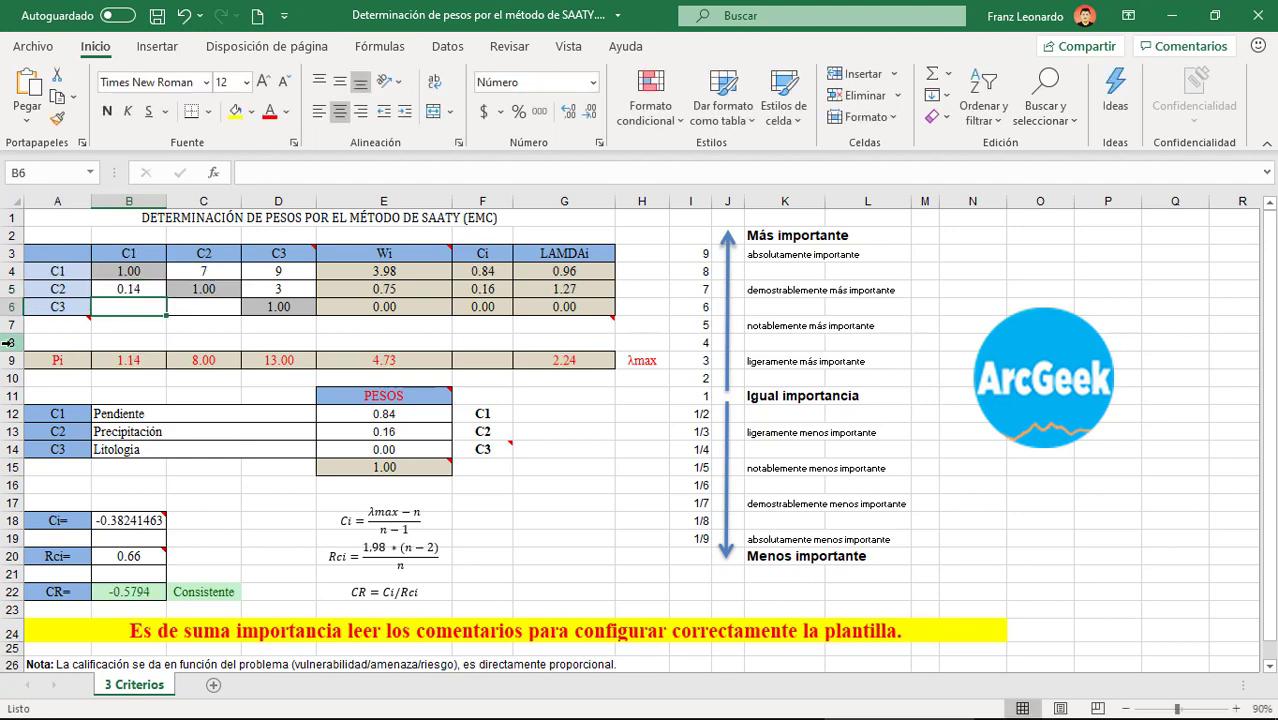
{"action": "type", "text": "="}
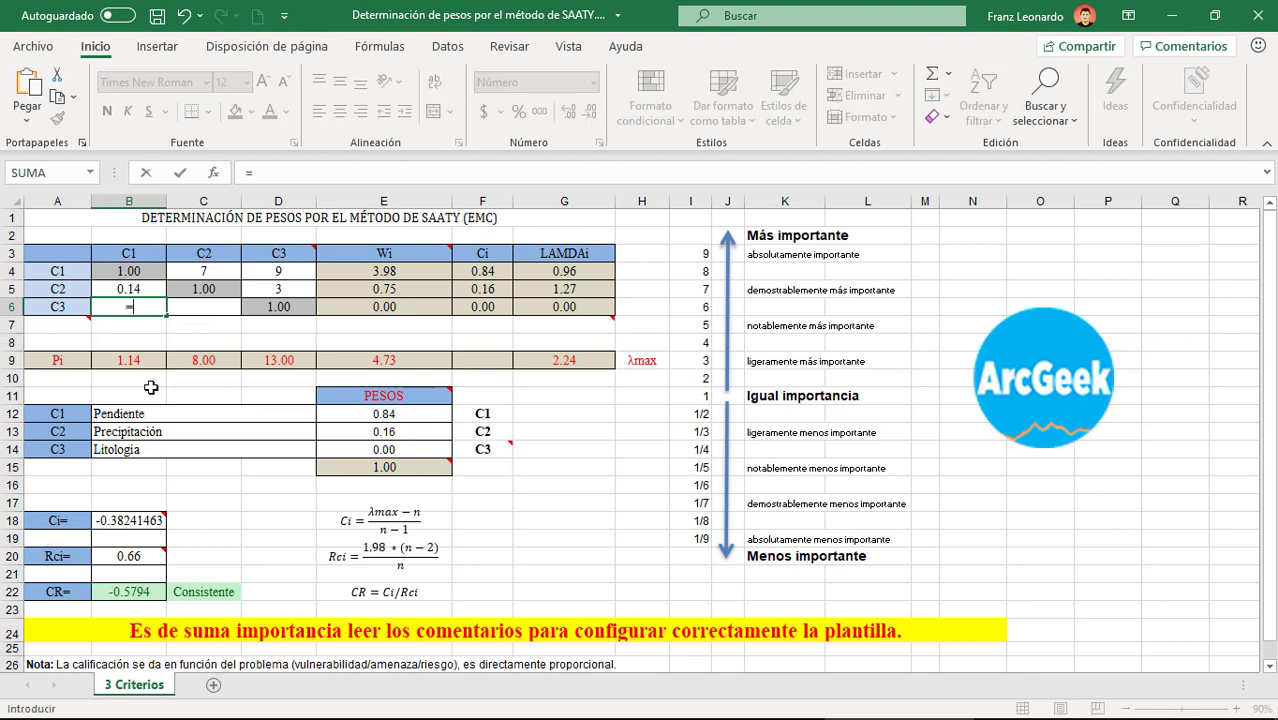
{"action": "type", "text": "1/"}
{"action": "left_click", "coordinate": [287, 274]}
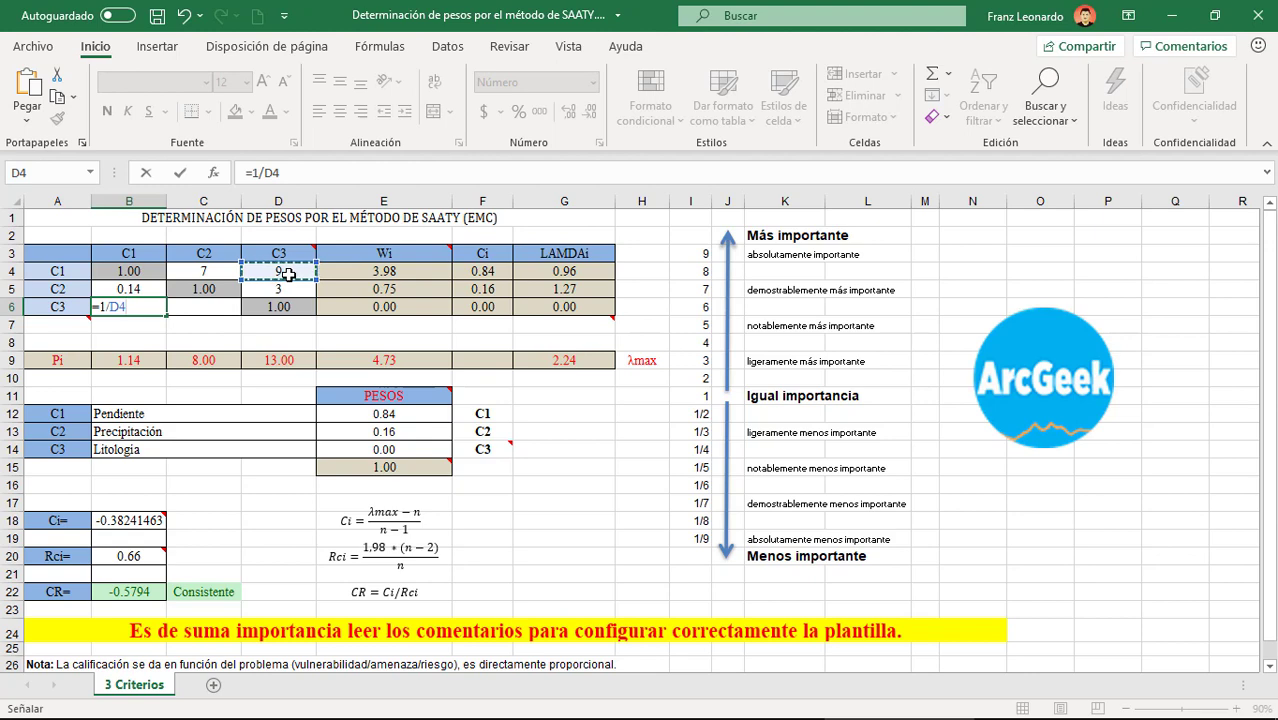
{"action": "key", "text": "Return"}
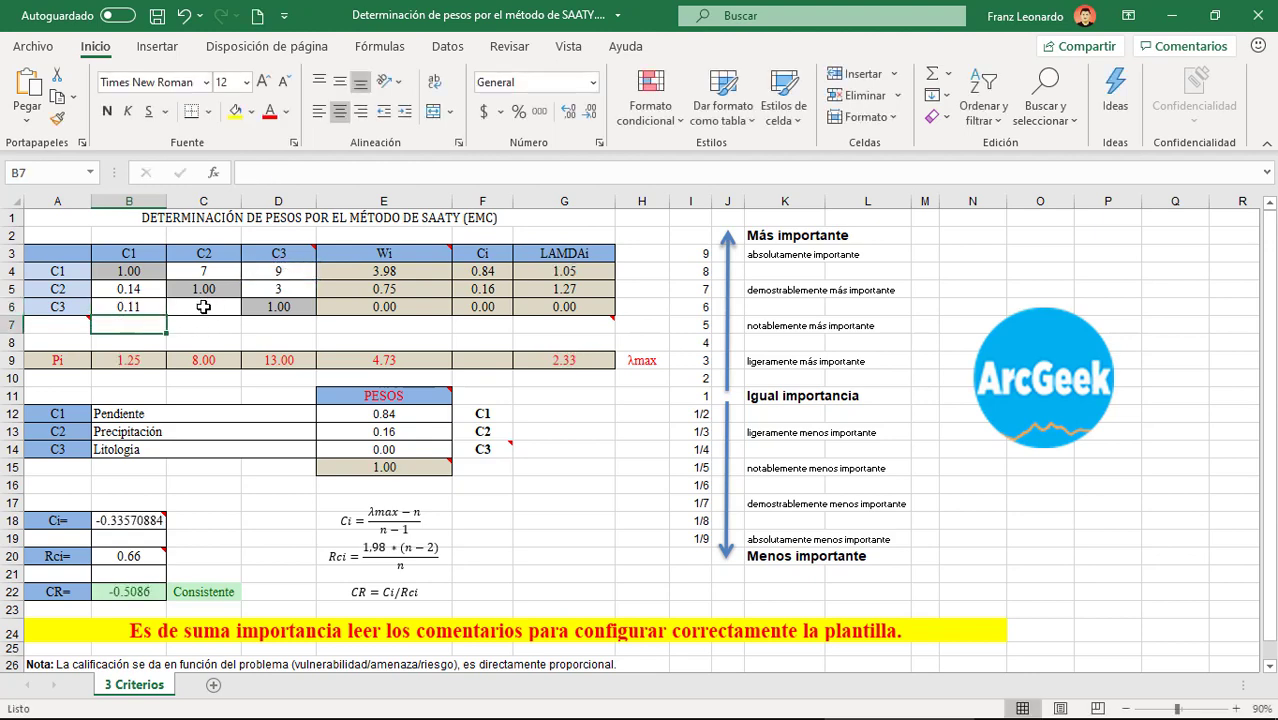
{"action": "left_click", "coordinate": [203, 307]}
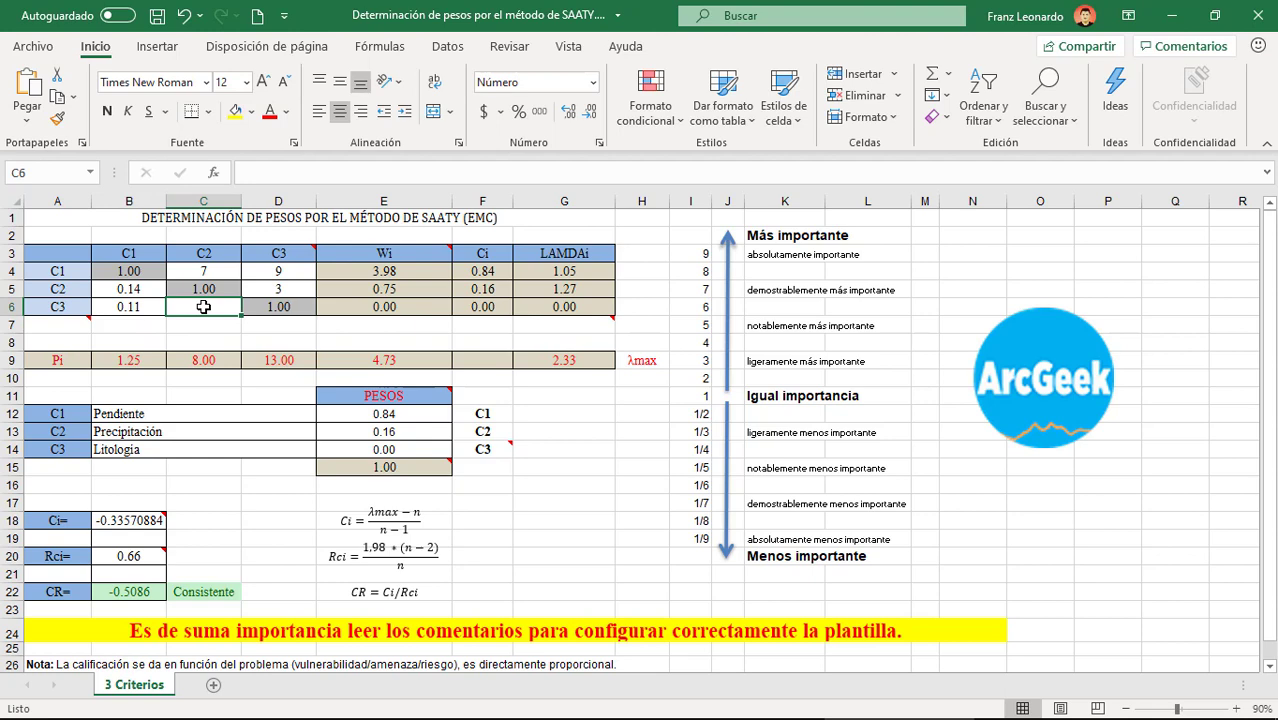
{"action": "type", "text": "=1/"}
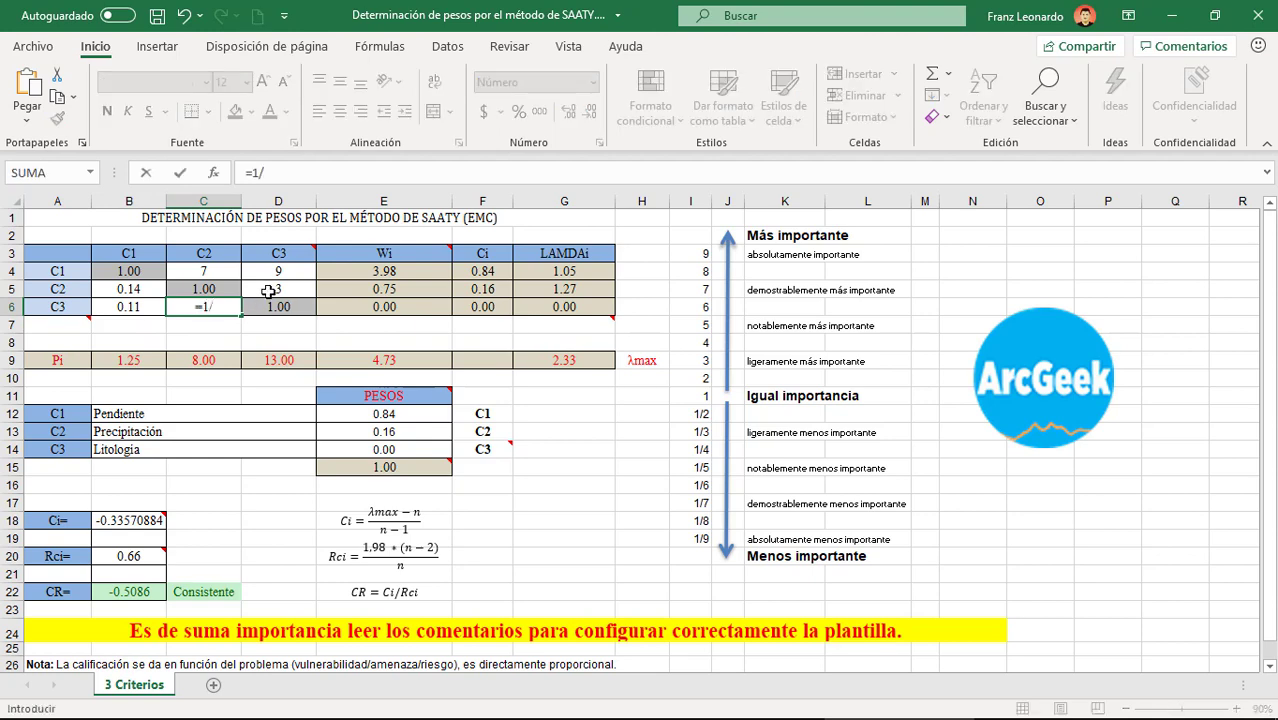
{"action": "left_click", "coordinate": [276, 288]}
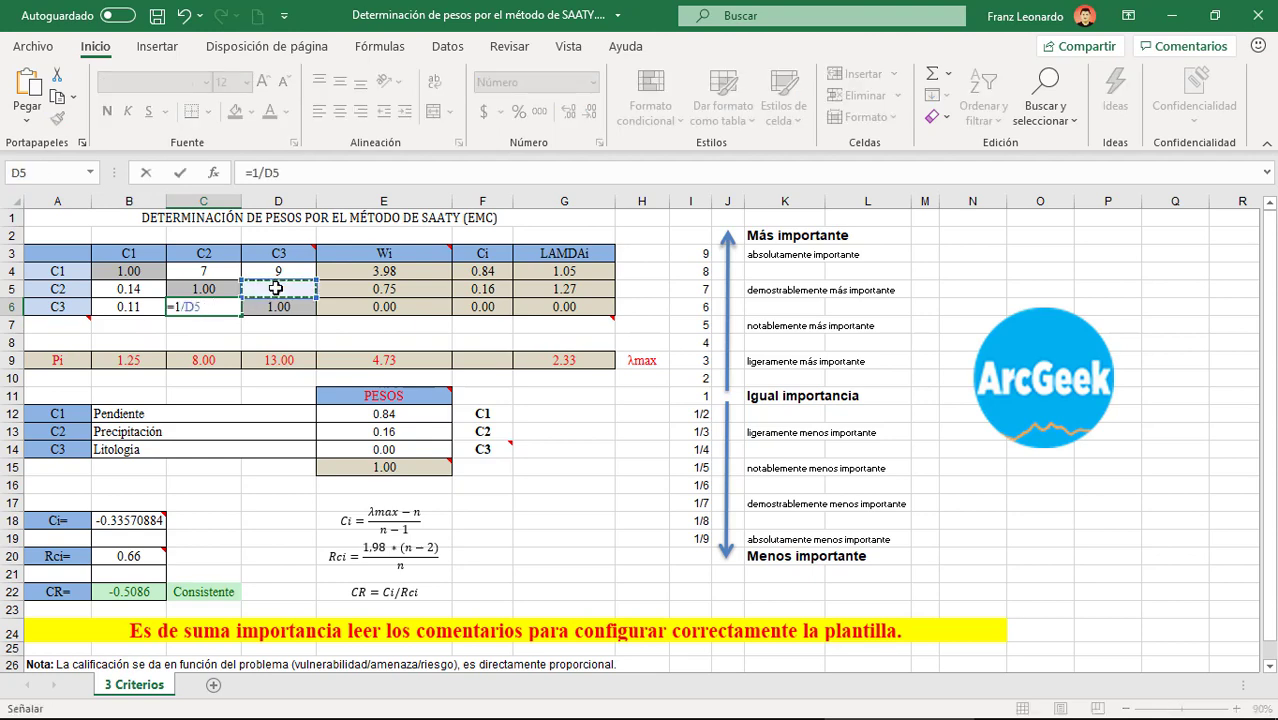
{"action": "key", "text": "Return"}
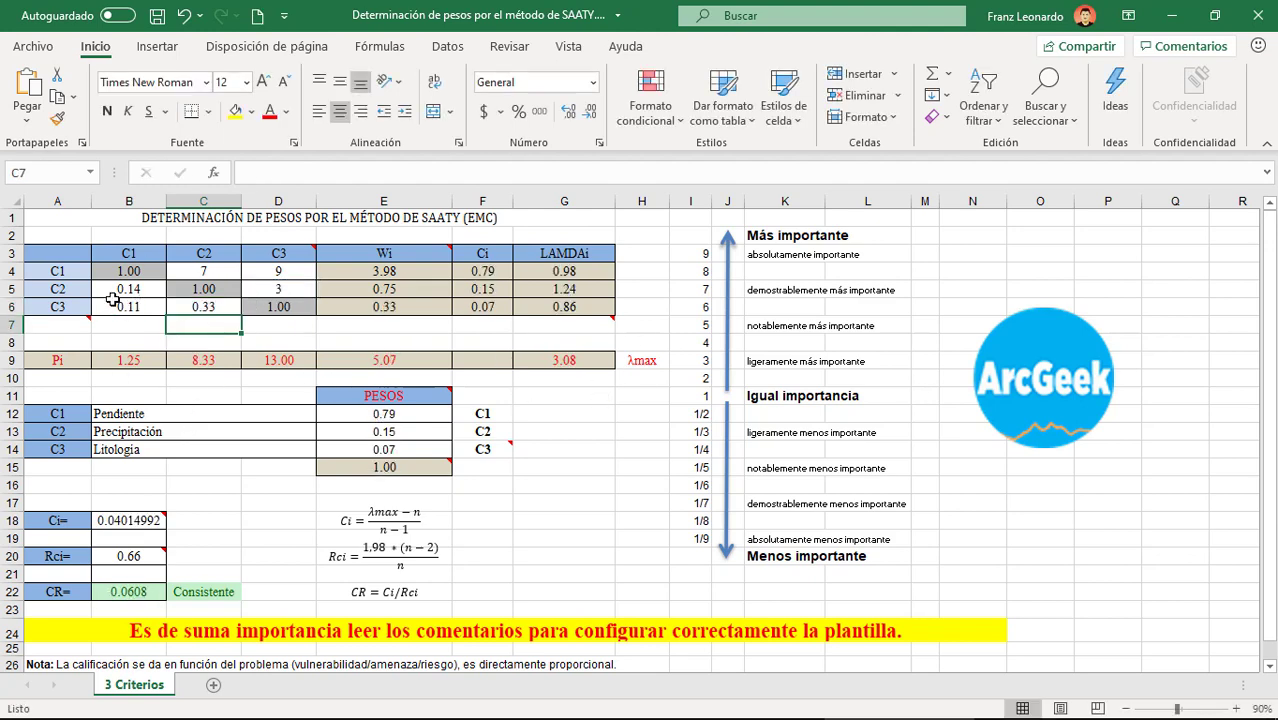
Step: Select the three reciprocal cells B5, B6 and C6 together
{"action": "left_click", "coordinate": [125, 290]}
{"action": "left_click", "coordinate": [134, 307], "text": "ctrl"}
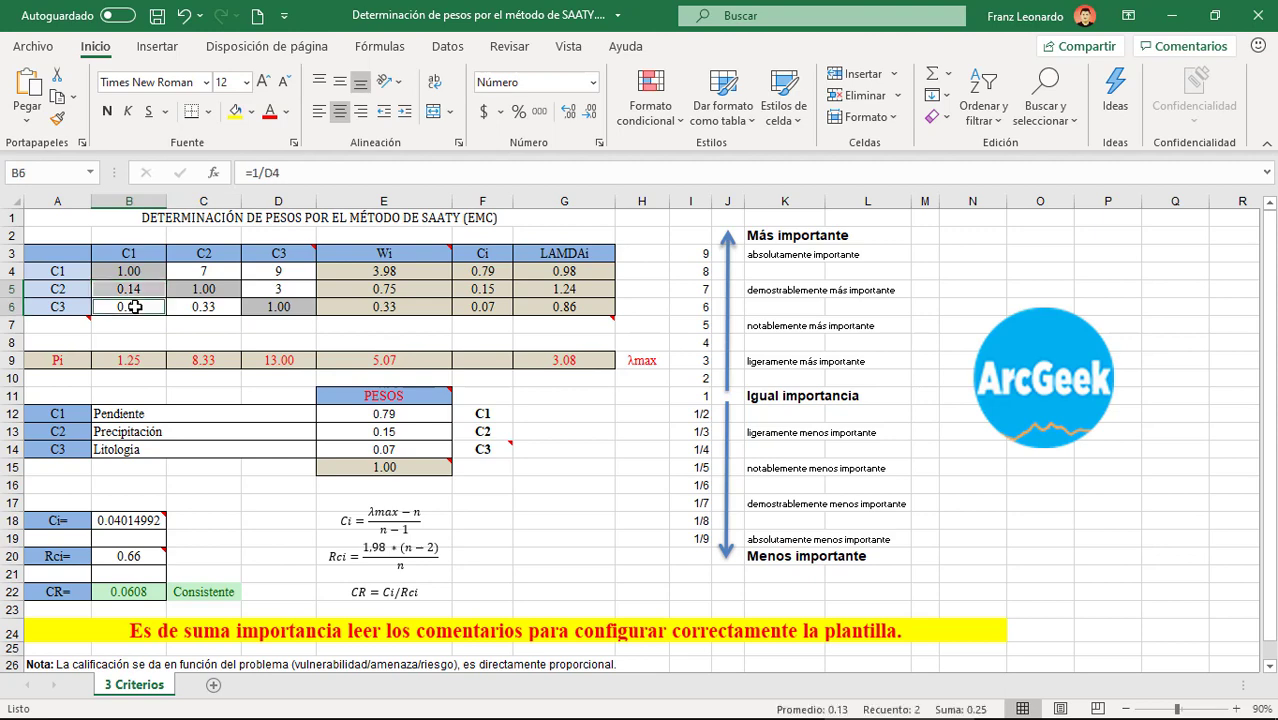
{"action": "left_click", "coordinate": [197, 311], "text": "ctrl"}
Step: Apply the Fracción number format so B5, B6 and C6 show 1/7, 1/9 and 1/3
{"action": "right_click", "coordinate": [197, 311]}
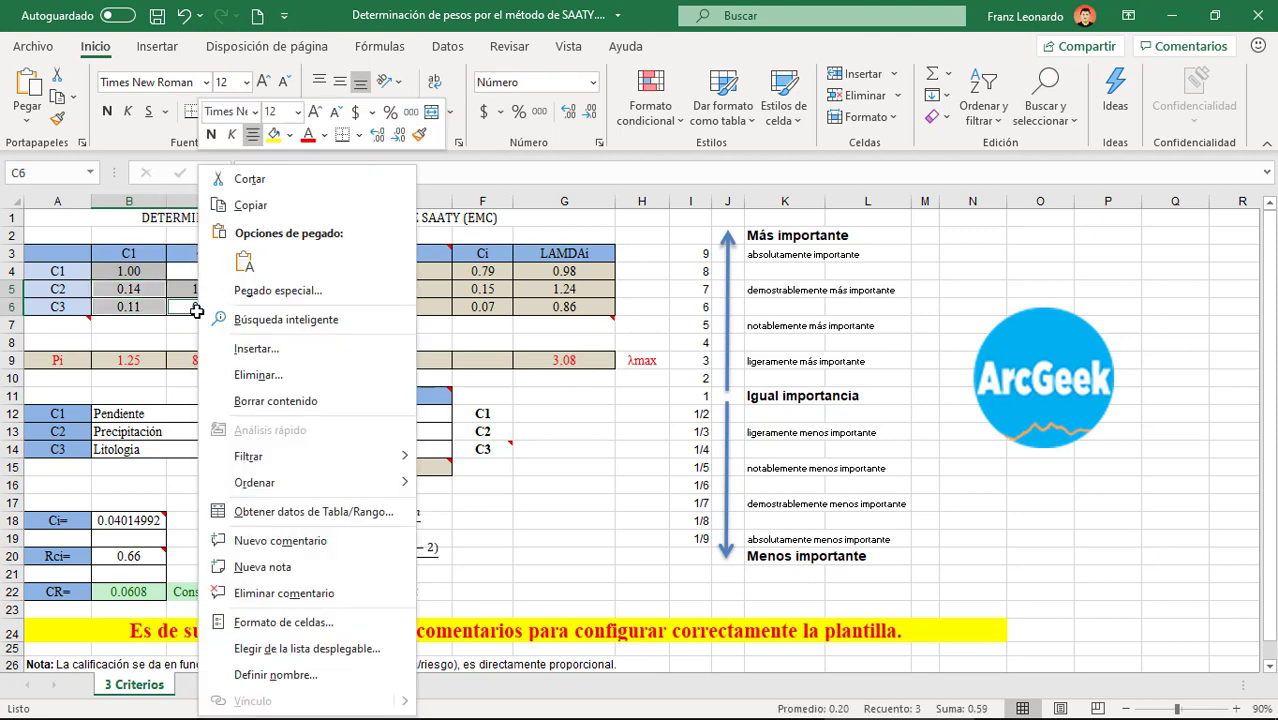
{"action": "left_click", "coordinate": [331, 622]}
{"action": "left_click", "coordinate": [118, 433]}
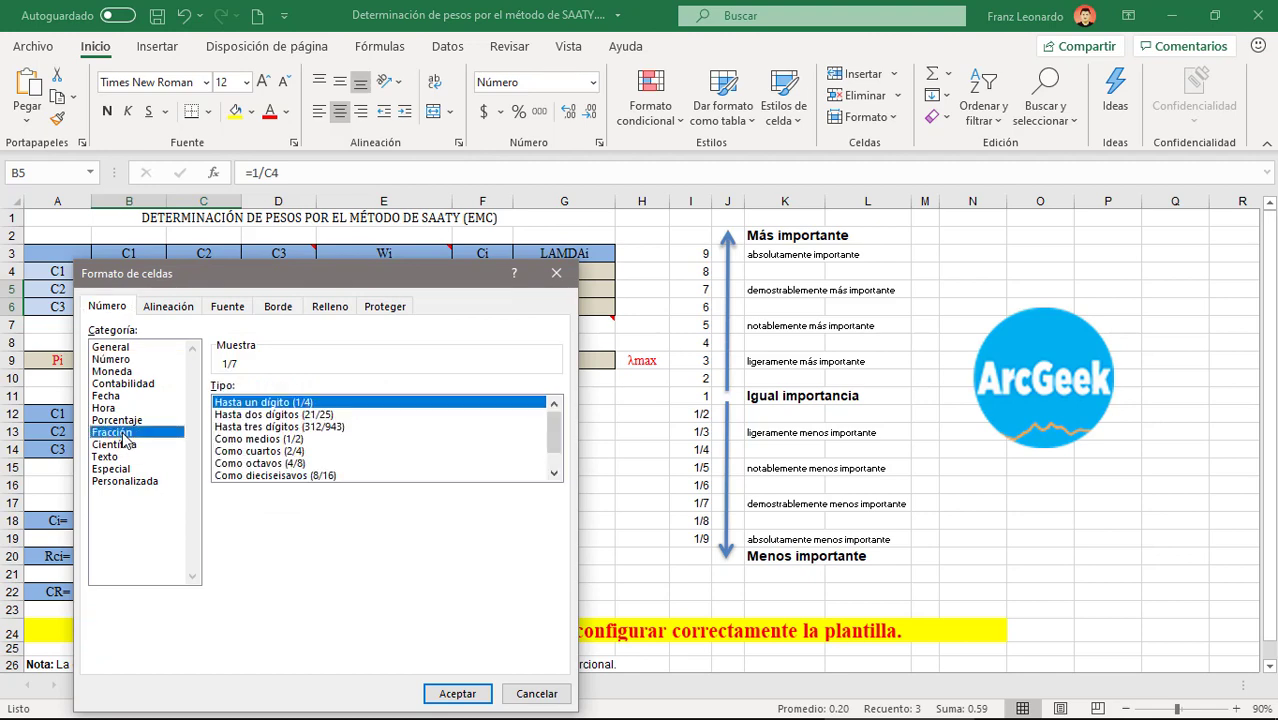
{"action": "left_click", "coordinate": [457, 693]}
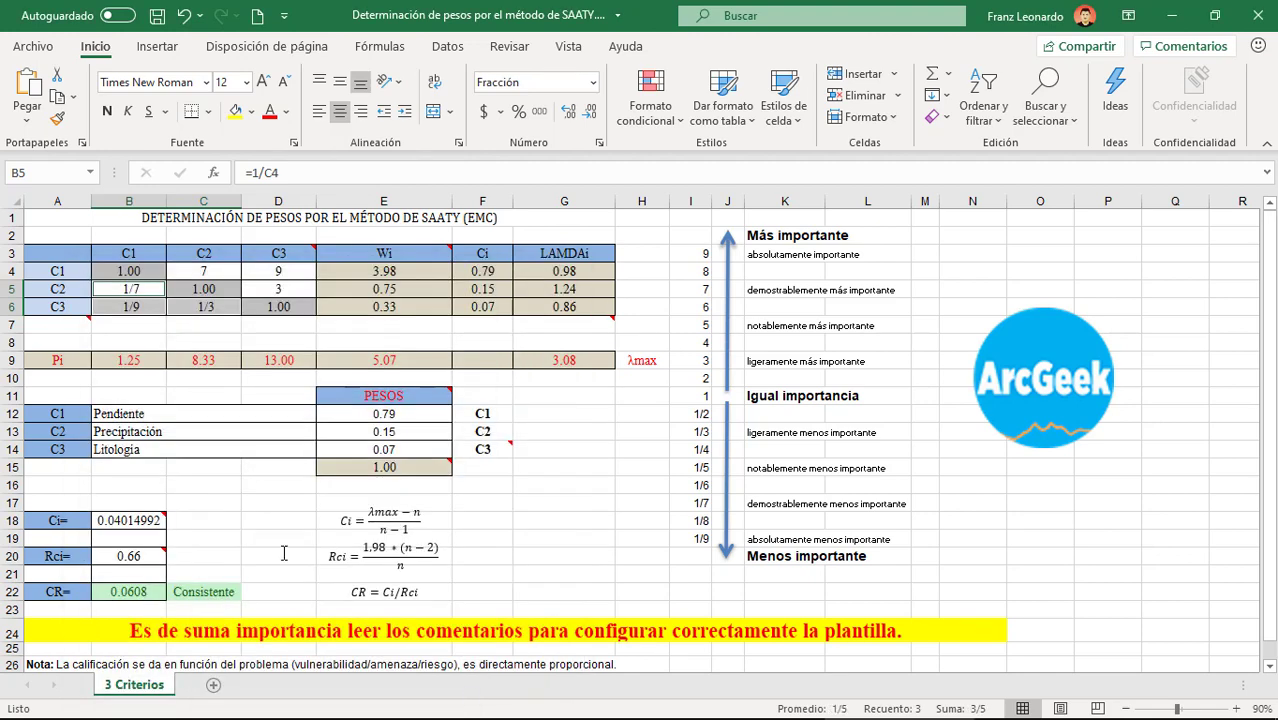
{"action": "left_click", "coordinate": [200, 342]}
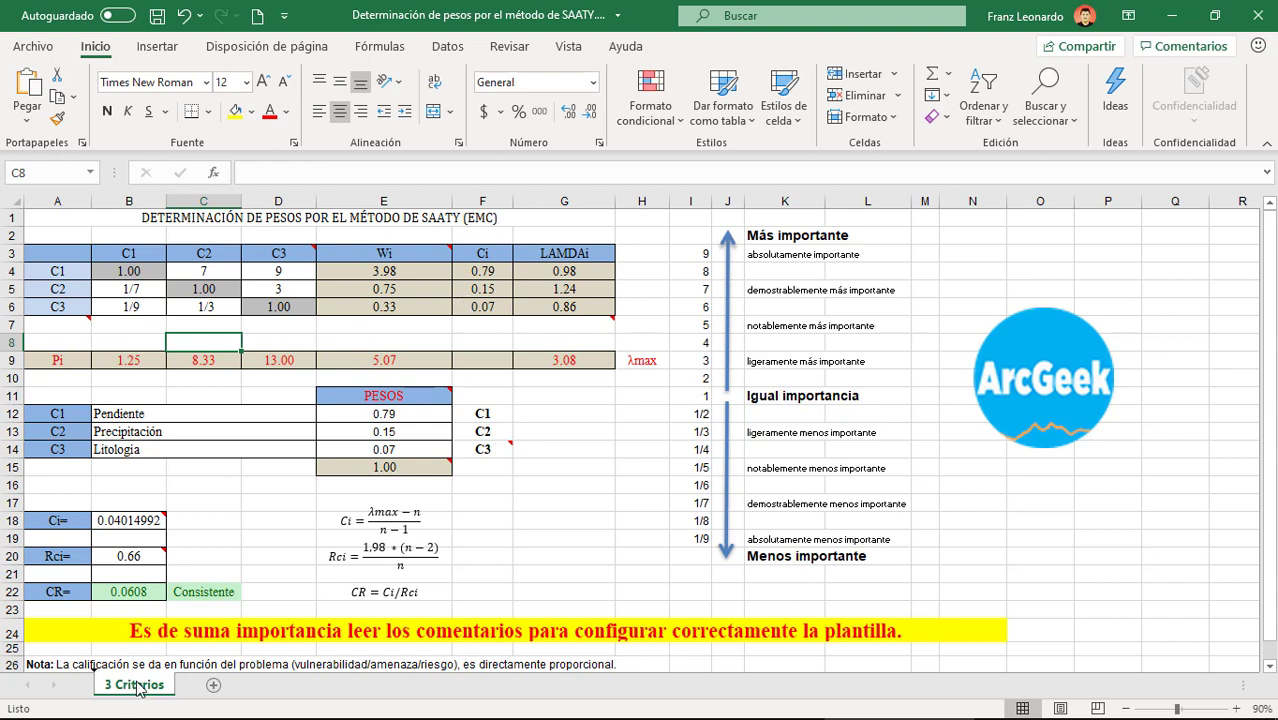
Step: Duplicate the '3 Criterios' sheet and rename the copy '4 Criterios'
{"action": "left_click_drag", "start_coordinate": [138, 687], "coordinate": [187, 691]}
{"action": "left_click_drag", "start_coordinate": [187, 691], "coordinate": [188, 691]}
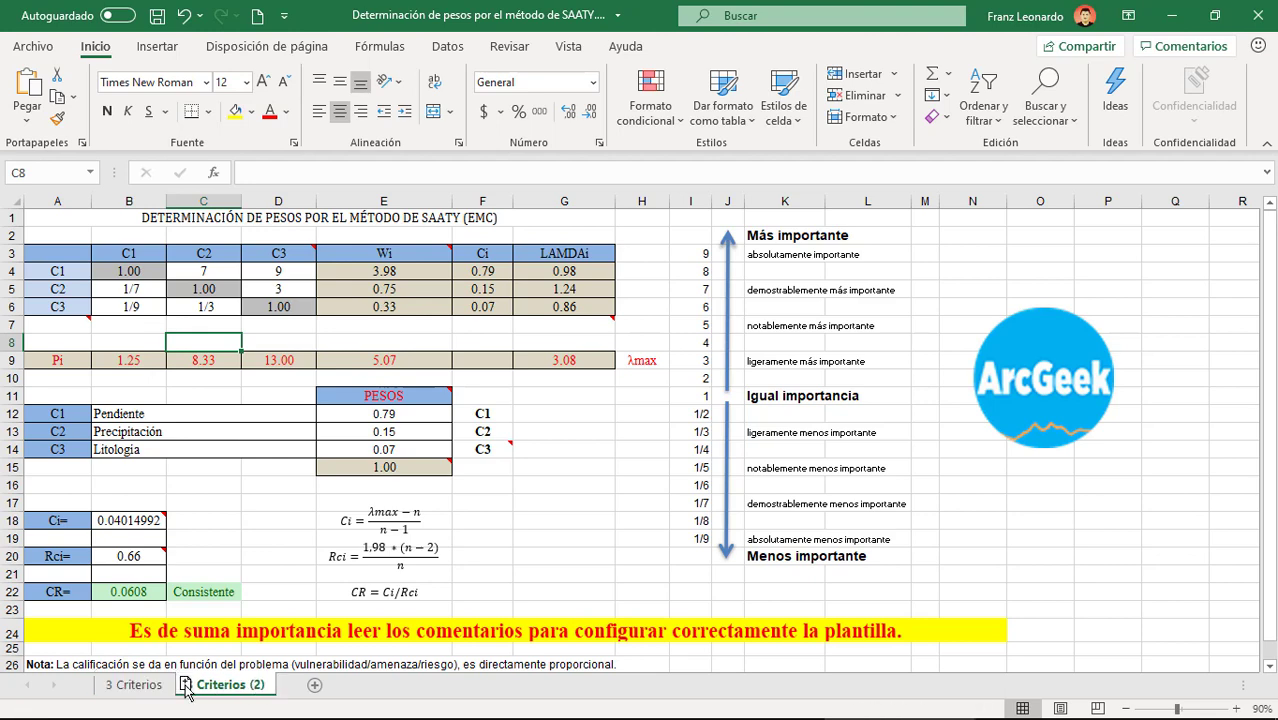
{"action": "double_click", "coordinate": [230, 688]}
{"action": "left_click", "coordinate": [193, 688]}
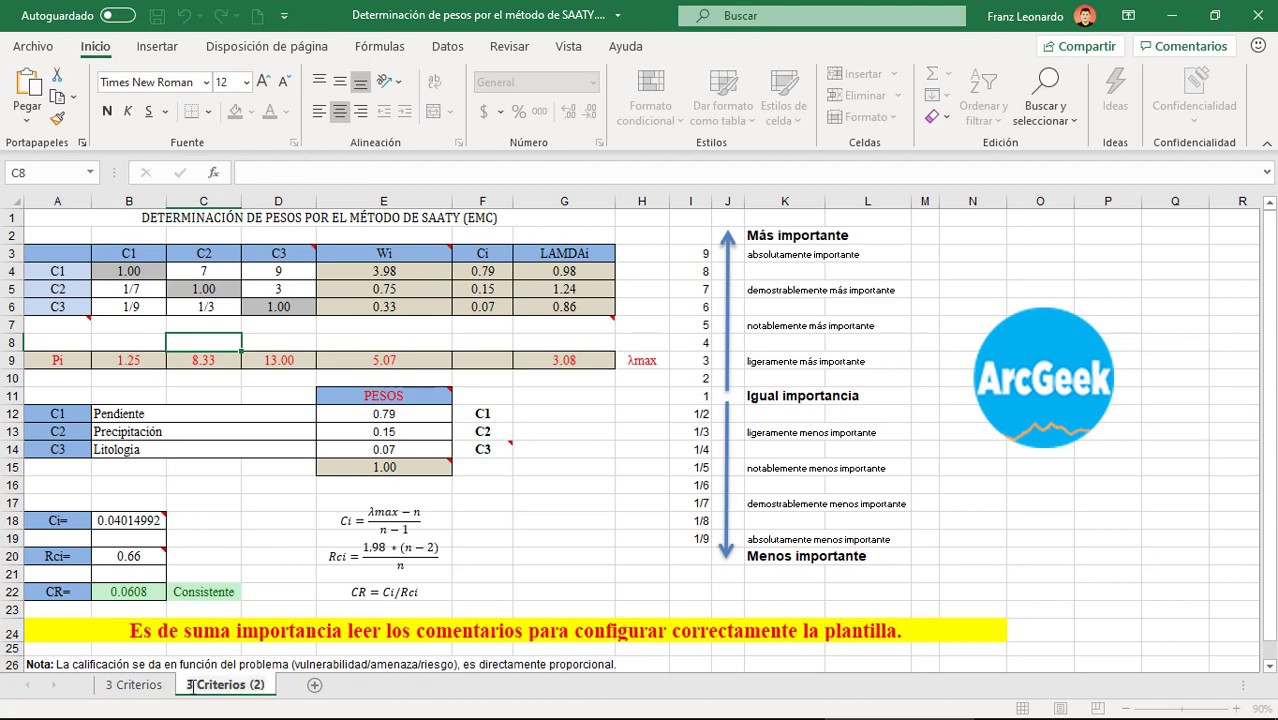
{"action": "type", "text": "4 Criterios"}
{"action": "key", "text": "Return"}
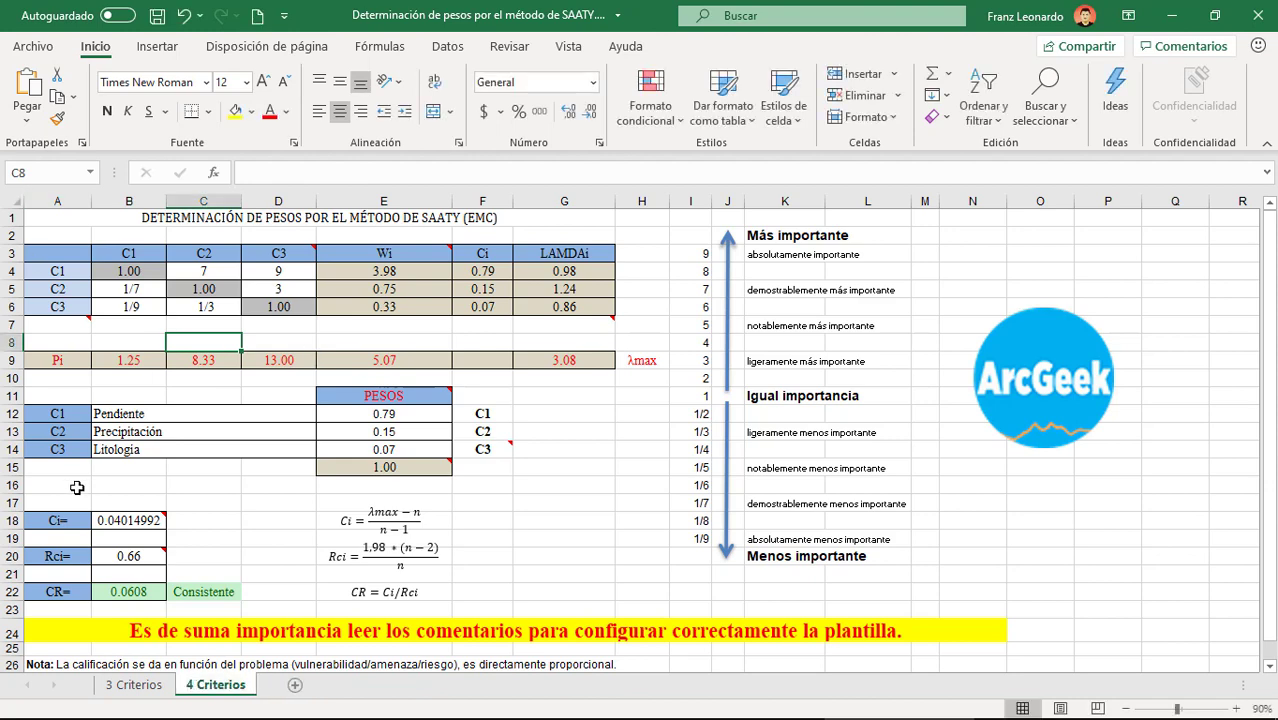
Step: Insert a new row 15 and enter C4 Temperatura as the fourth criterion
{"action": "left_click", "coordinate": [12, 467]}
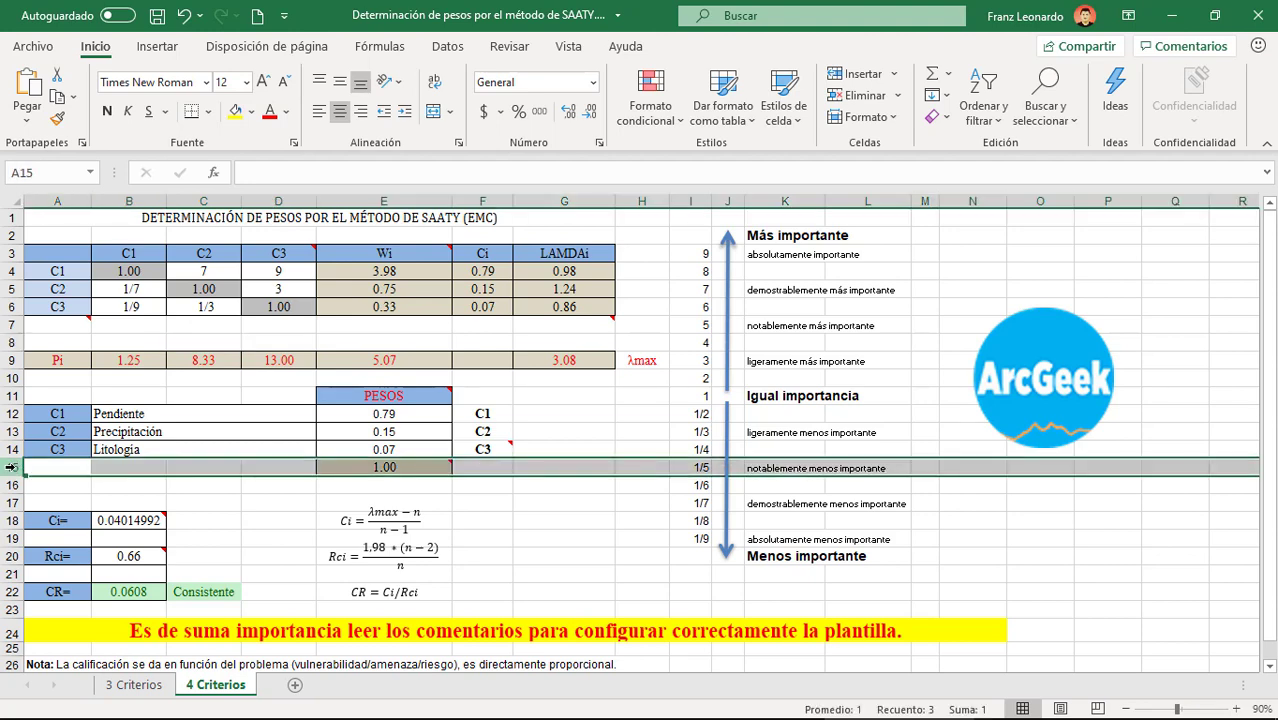
{"action": "right_click", "coordinate": [12, 467]}
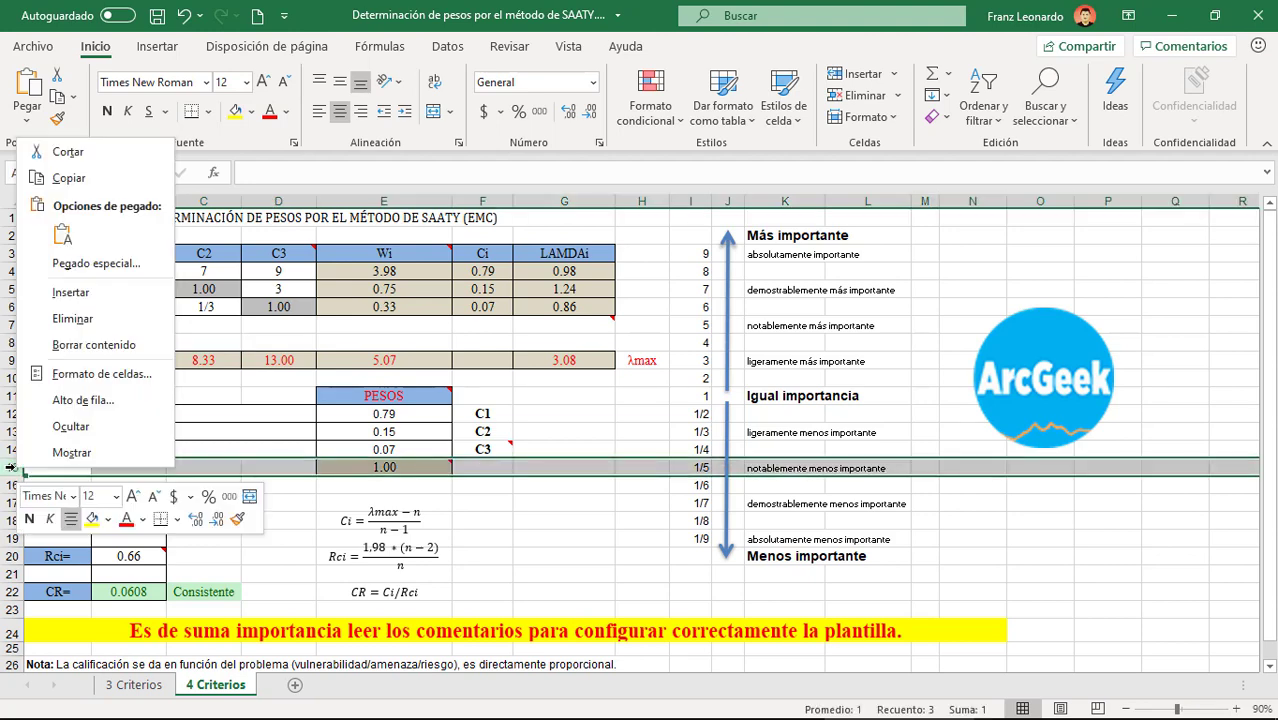
{"action": "left_click", "coordinate": [72, 292]}
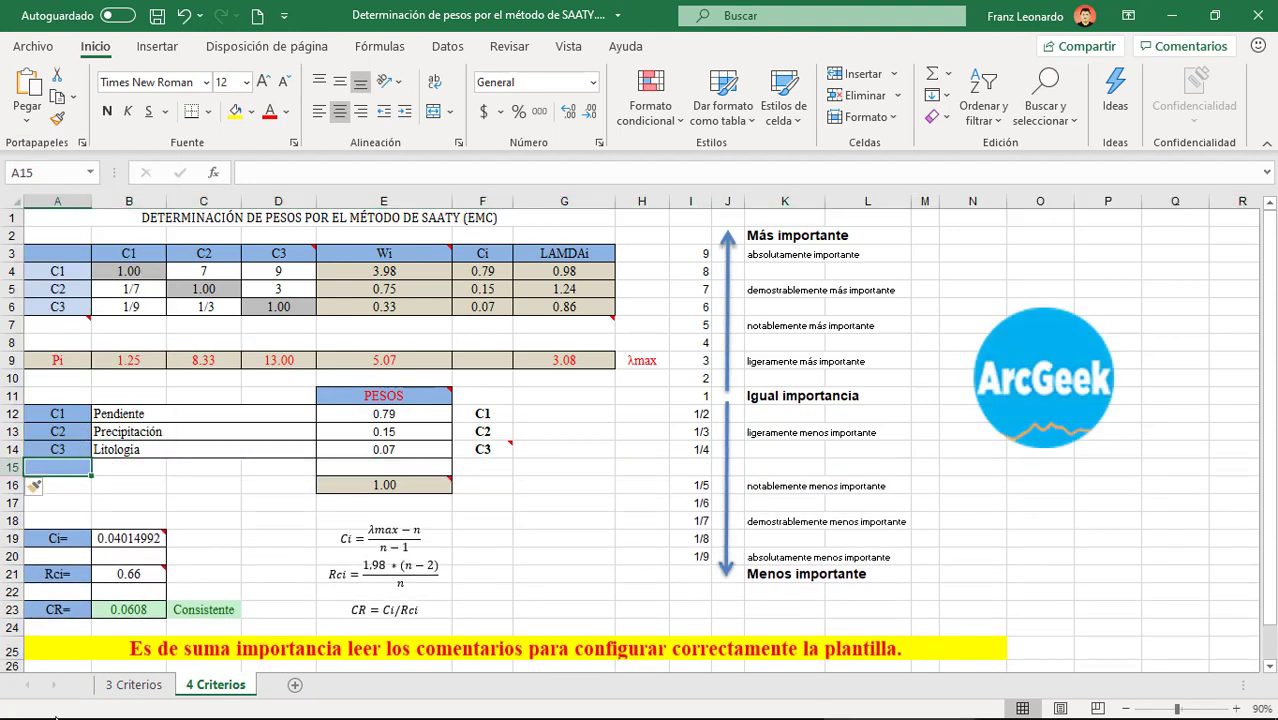
{"action": "type", "text": "C4"}
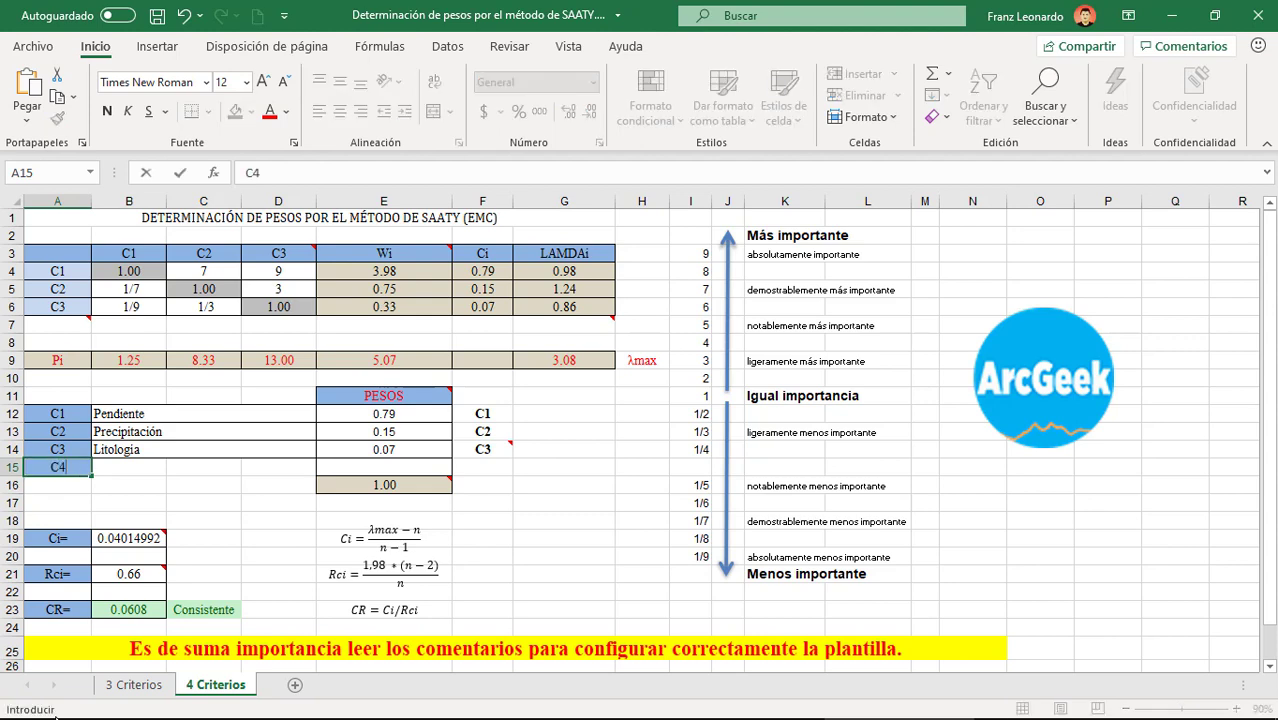
{"action": "key", "text": "Tab"}
{"action": "type", "text": "Temperatura"}
{"action": "key", "text": "Return"}
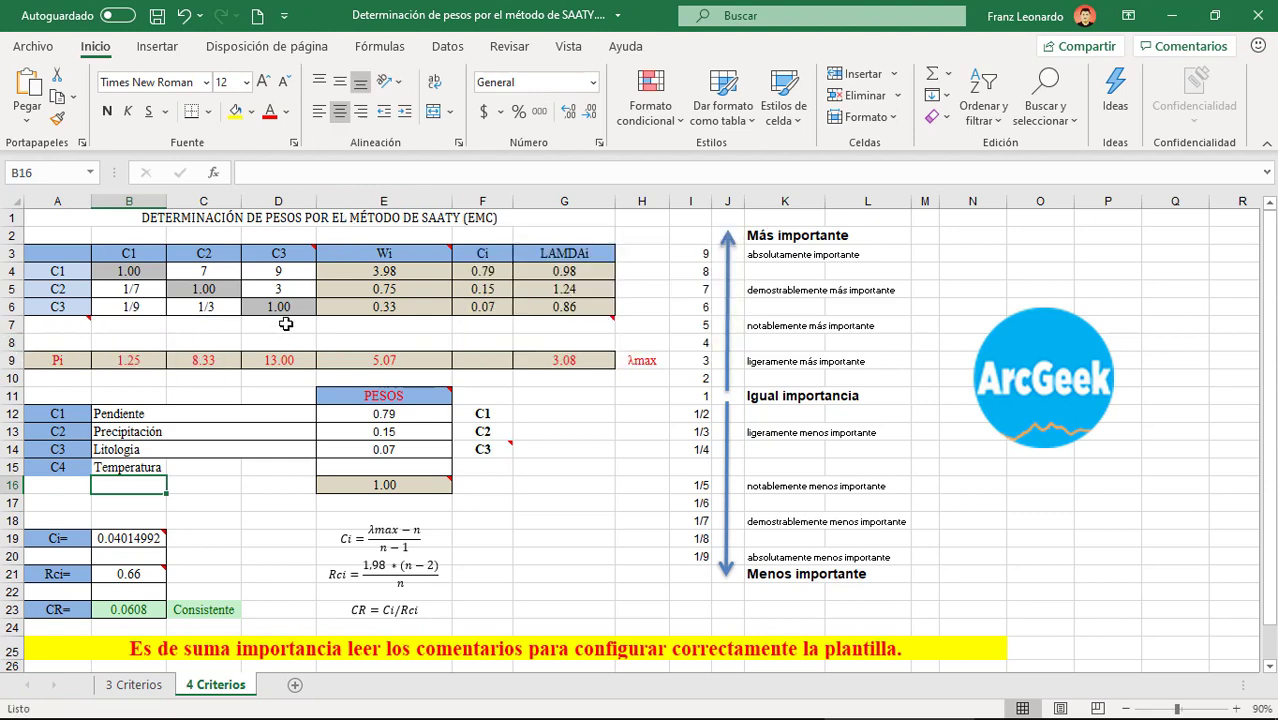
{"action": "left_click", "coordinate": [343, 200]}
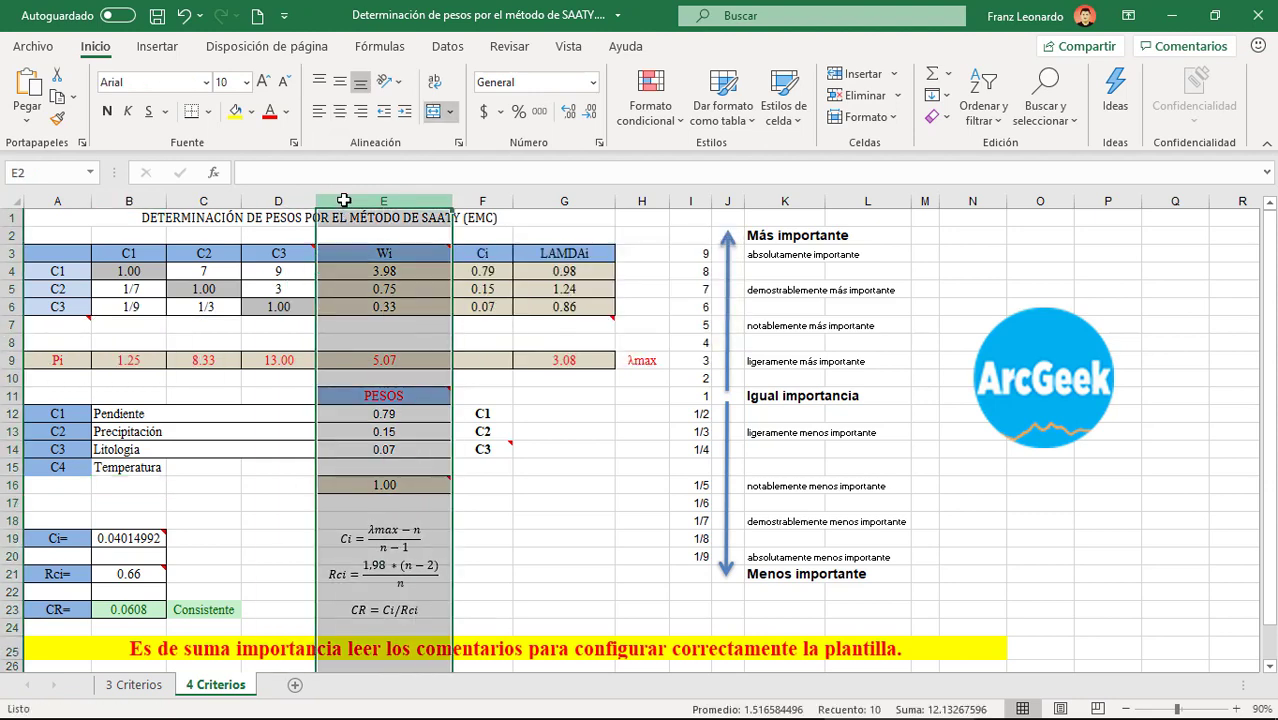
Step: Insert a C4 column before Wi (header in E3) and a C4 row at row 7
{"action": "right_click", "coordinate": [343, 196]}
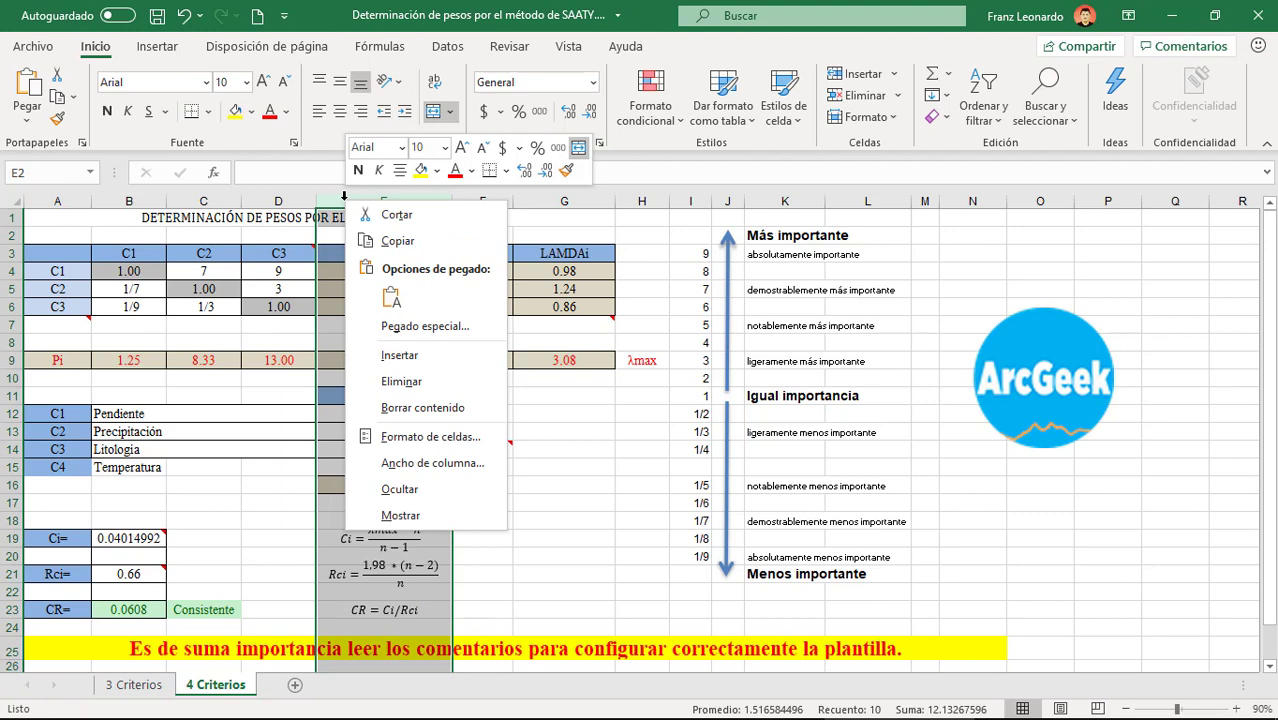
{"action": "left_click", "coordinate": [428, 352]}
{"action": "type", "text": "C4"}
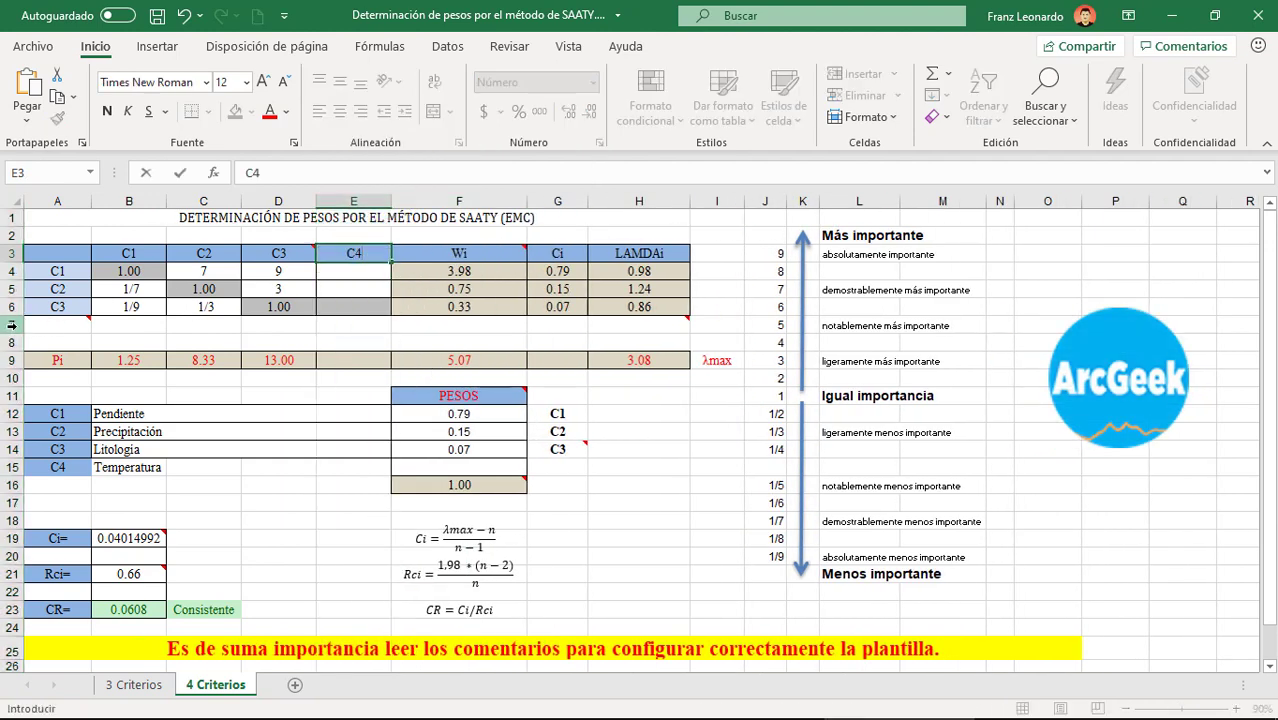
{"action": "left_click", "coordinate": [17, 325]}
{"action": "right_click", "coordinate": [12, 325]}
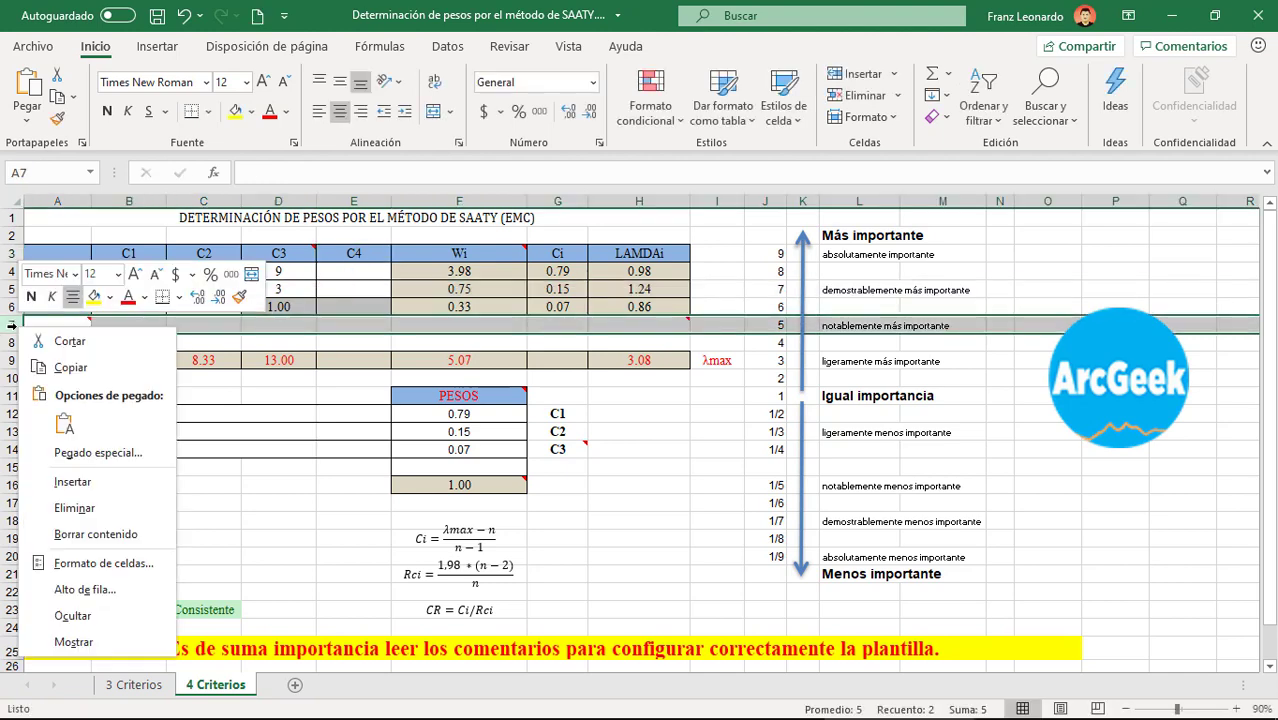
{"action": "left_click", "coordinate": [96, 477]}
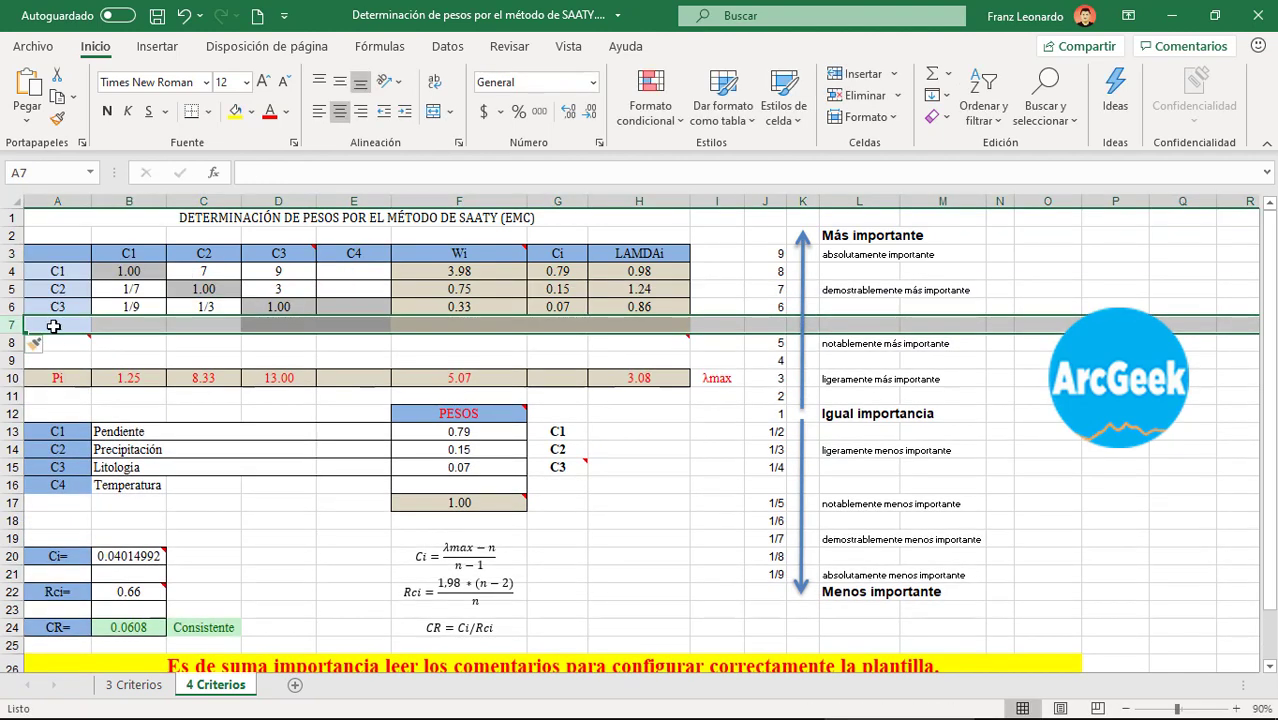
{"action": "left_click", "coordinate": [54, 326]}
{"action": "type", "text": "C4"}
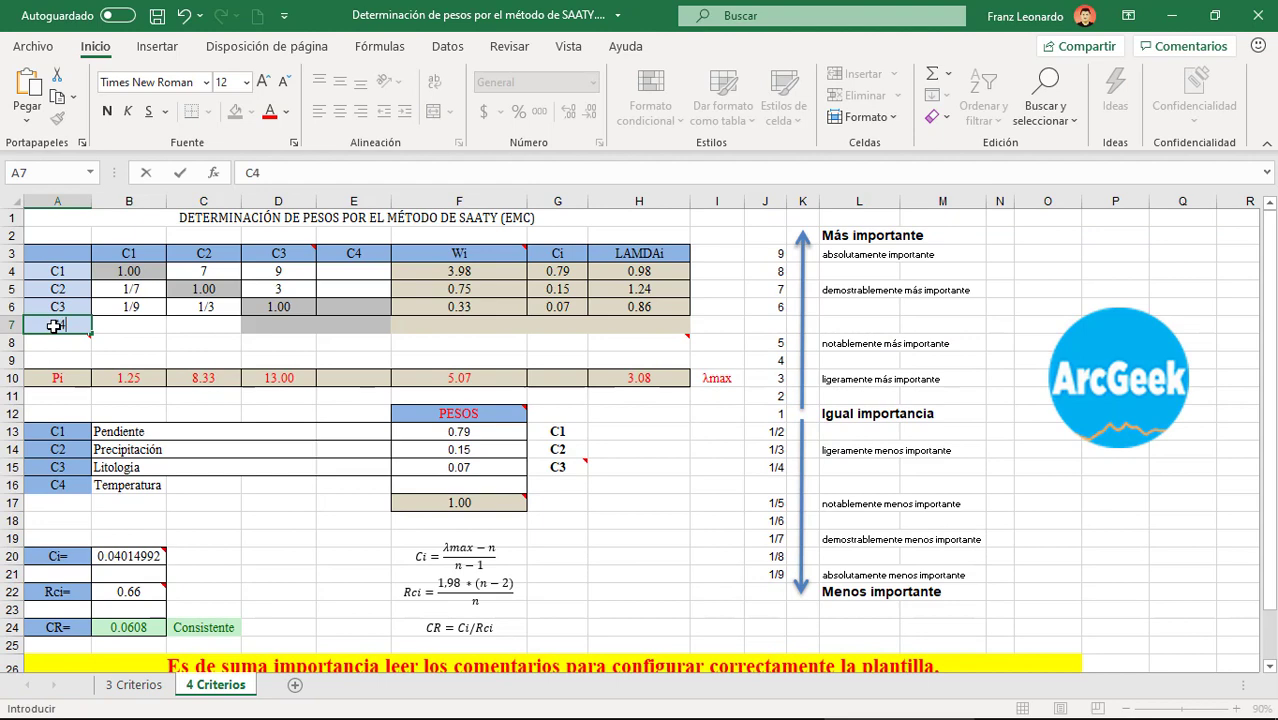
{"action": "left_click", "coordinate": [122, 329]}
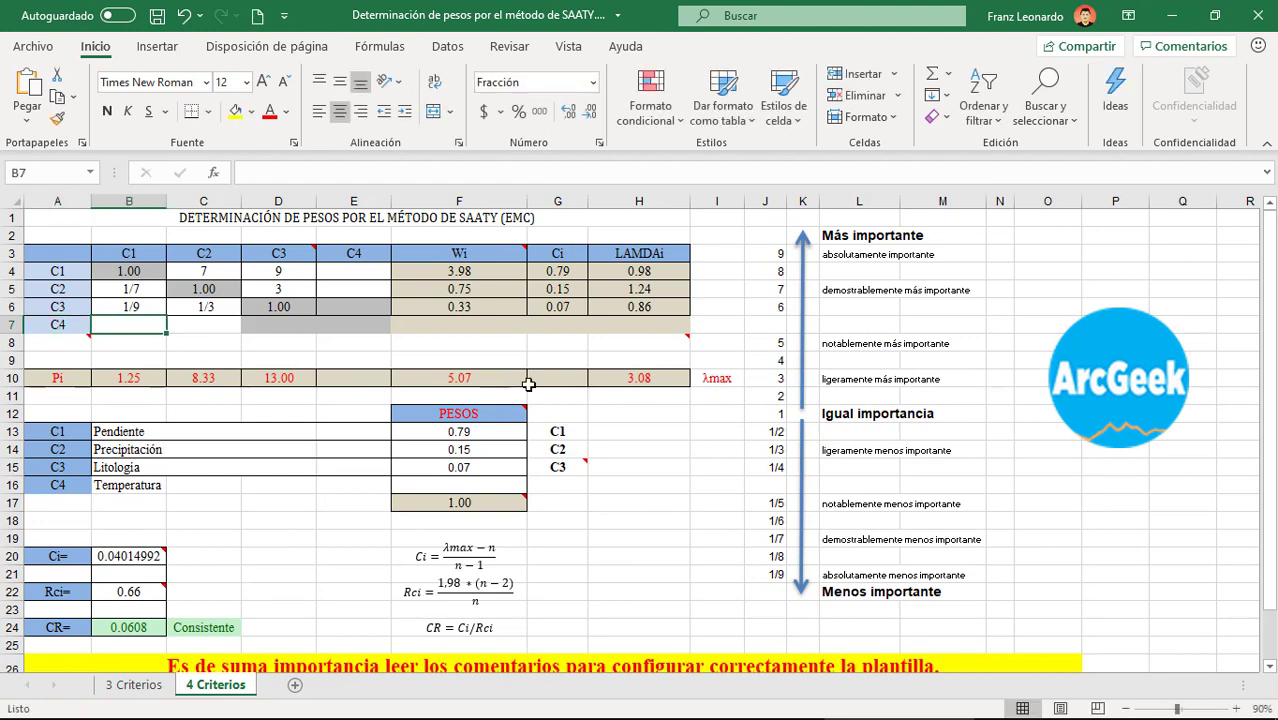
Step: Change F4's weight formula to =POTENCIA((B4*C4*D4*E4),(1/4))
{"action": "left_click", "coordinate": [480, 254]}
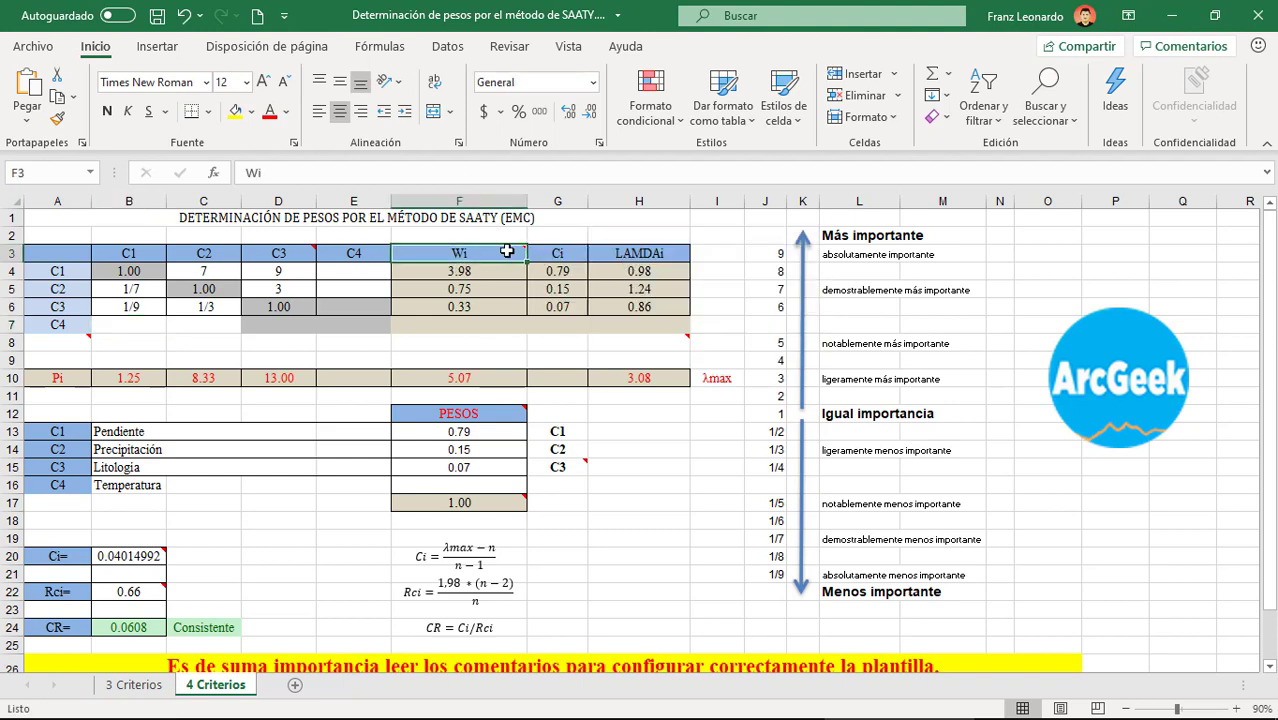
{"action": "mouse_move", "coordinate": [499, 250]}
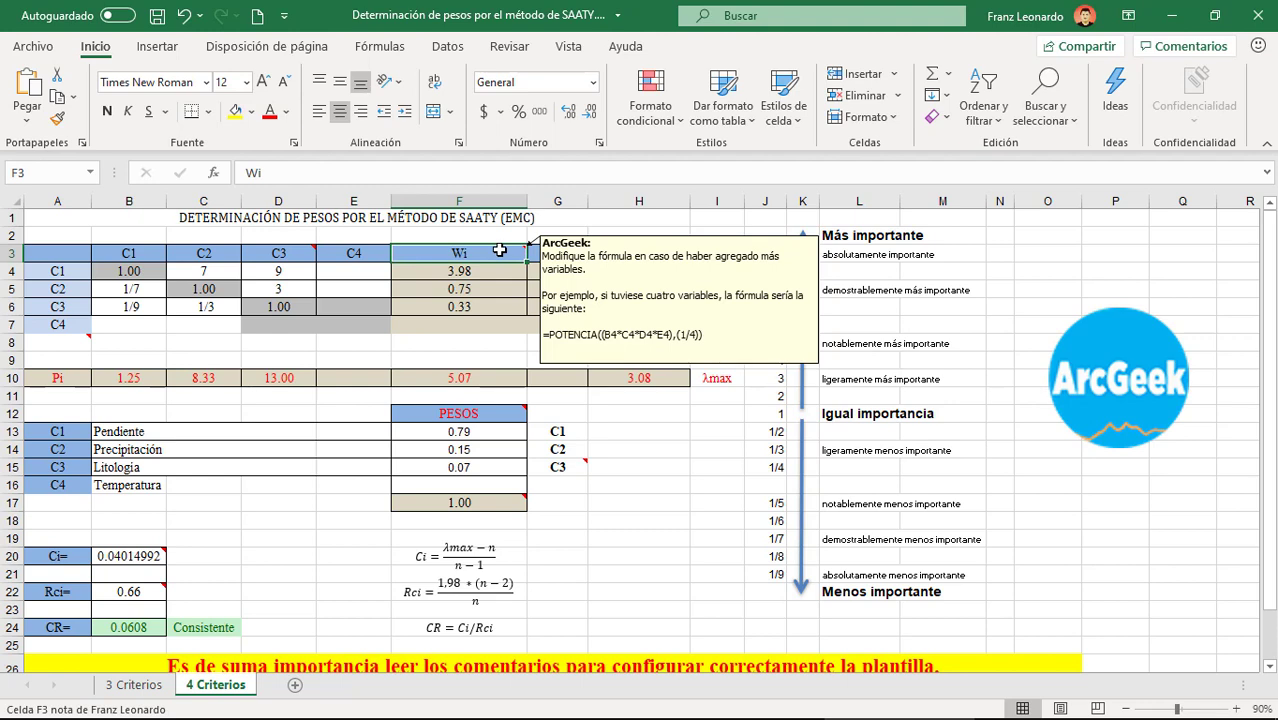
{"action": "key", "text": "Down"}
{"action": "key", "text": "Down"}
{"action": "key", "text": "Down"}
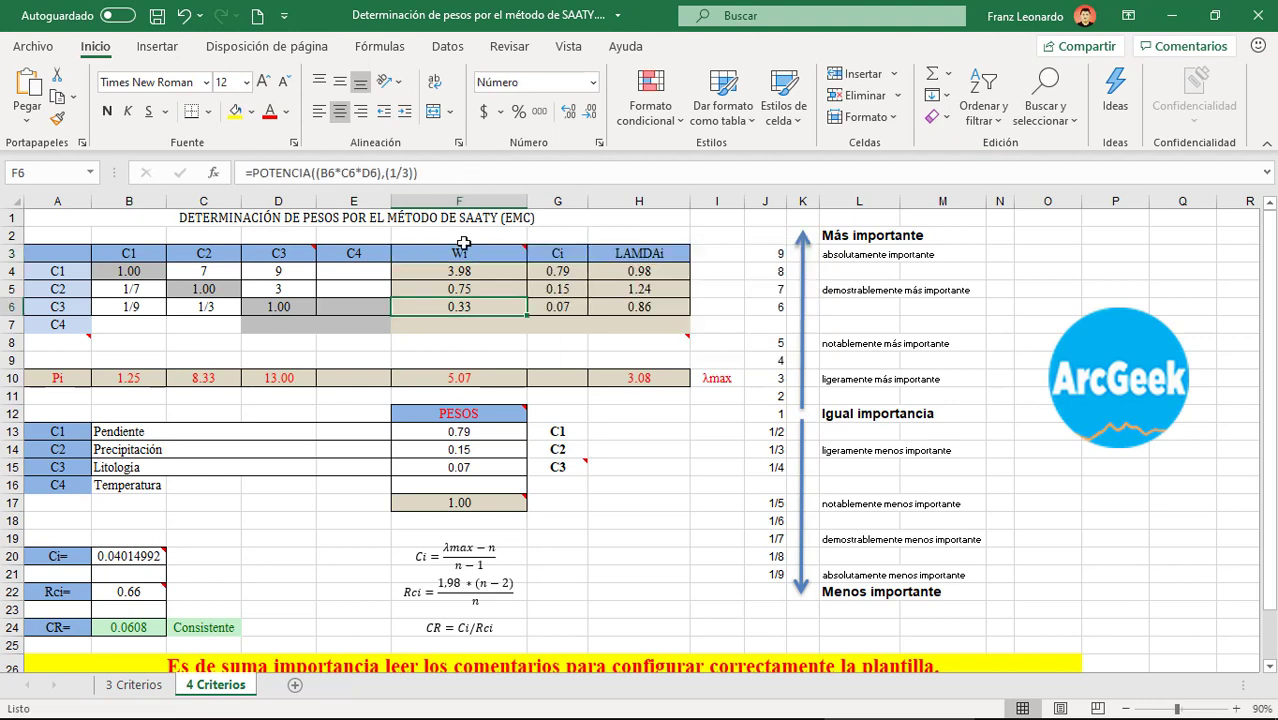
{"action": "left_click", "coordinate": [469, 271]}
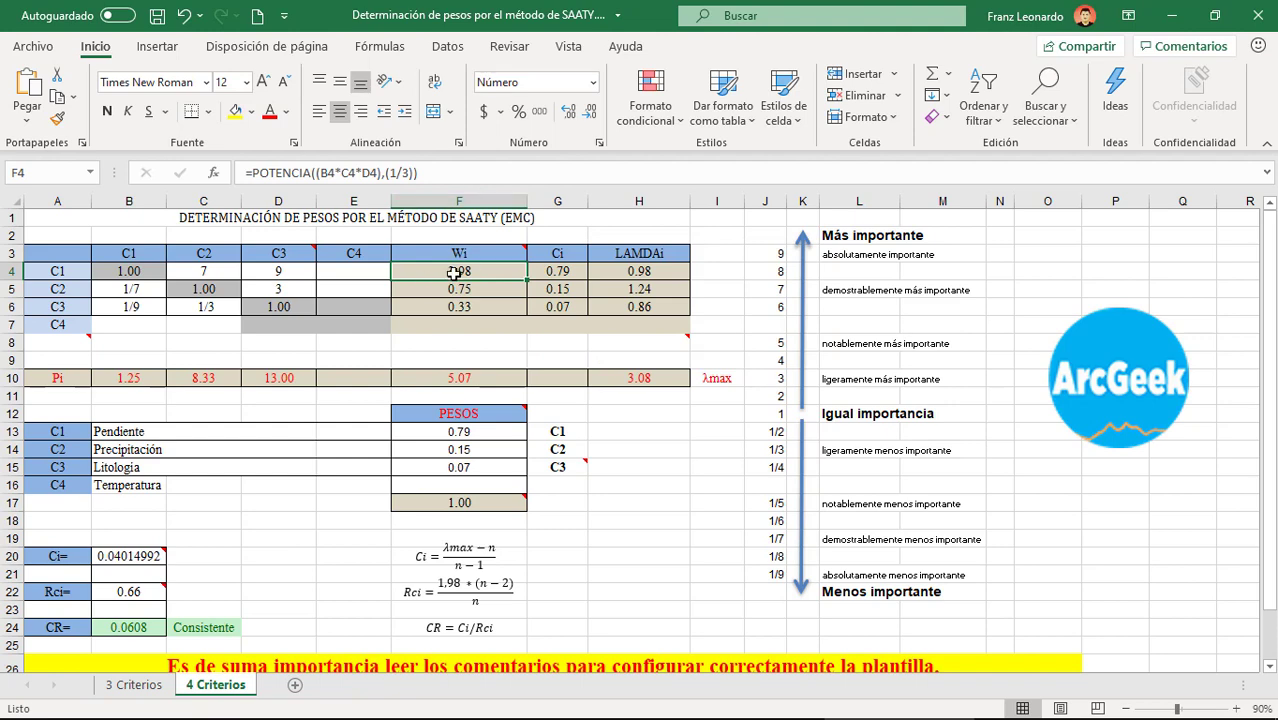
{"action": "left_click", "coordinate": [451, 173]}
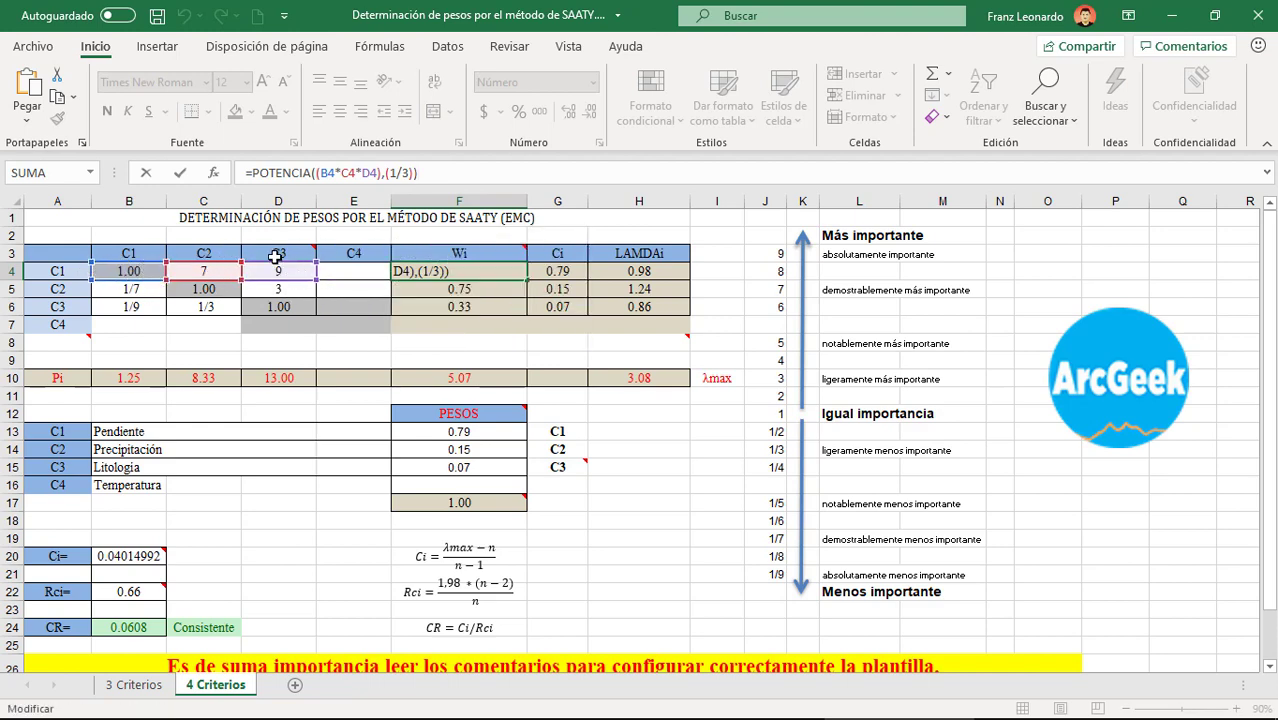
{"action": "left_click", "coordinate": [378, 175]}
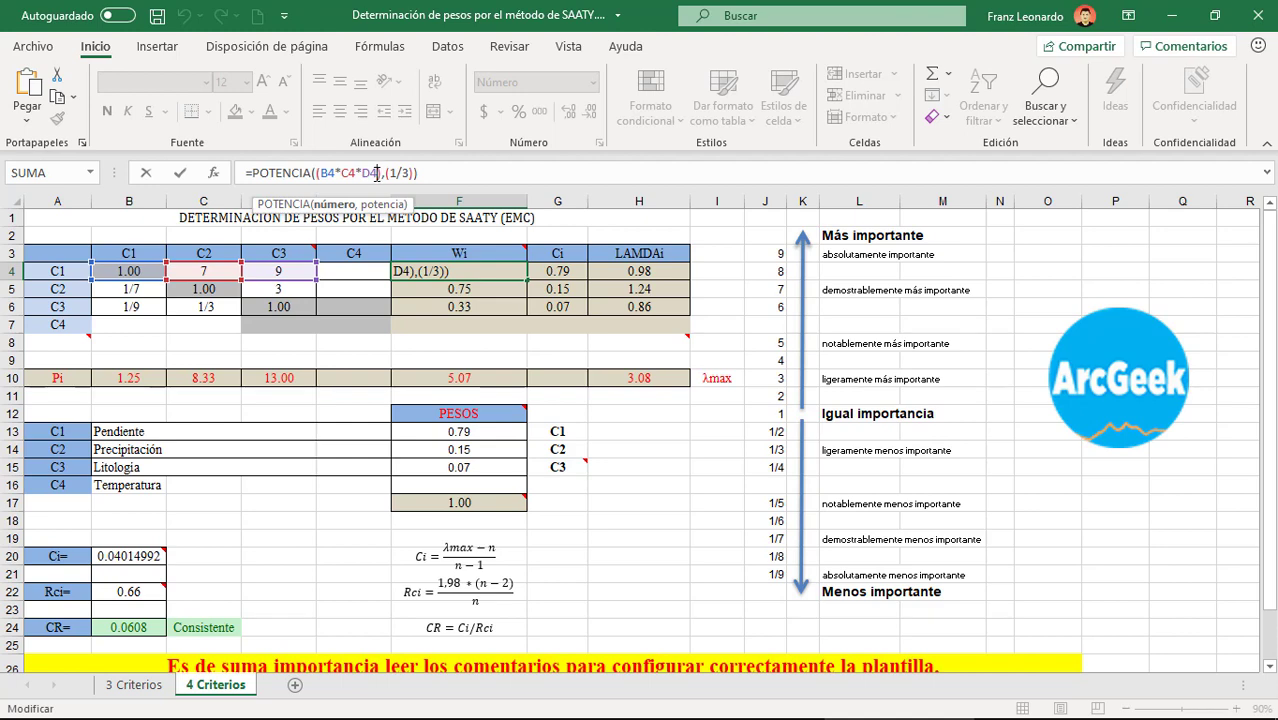
{"action": "type", "text": "*"}
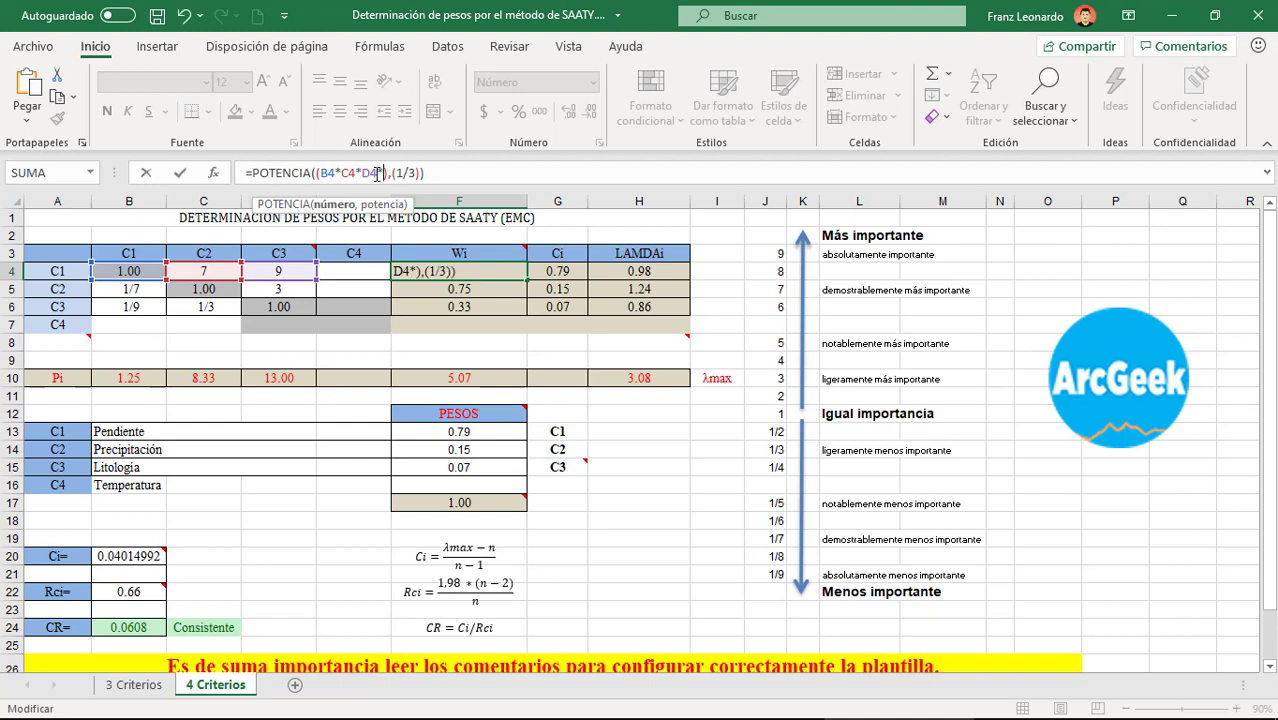
{"action": "left_click", "coordinate": [356, 270]}
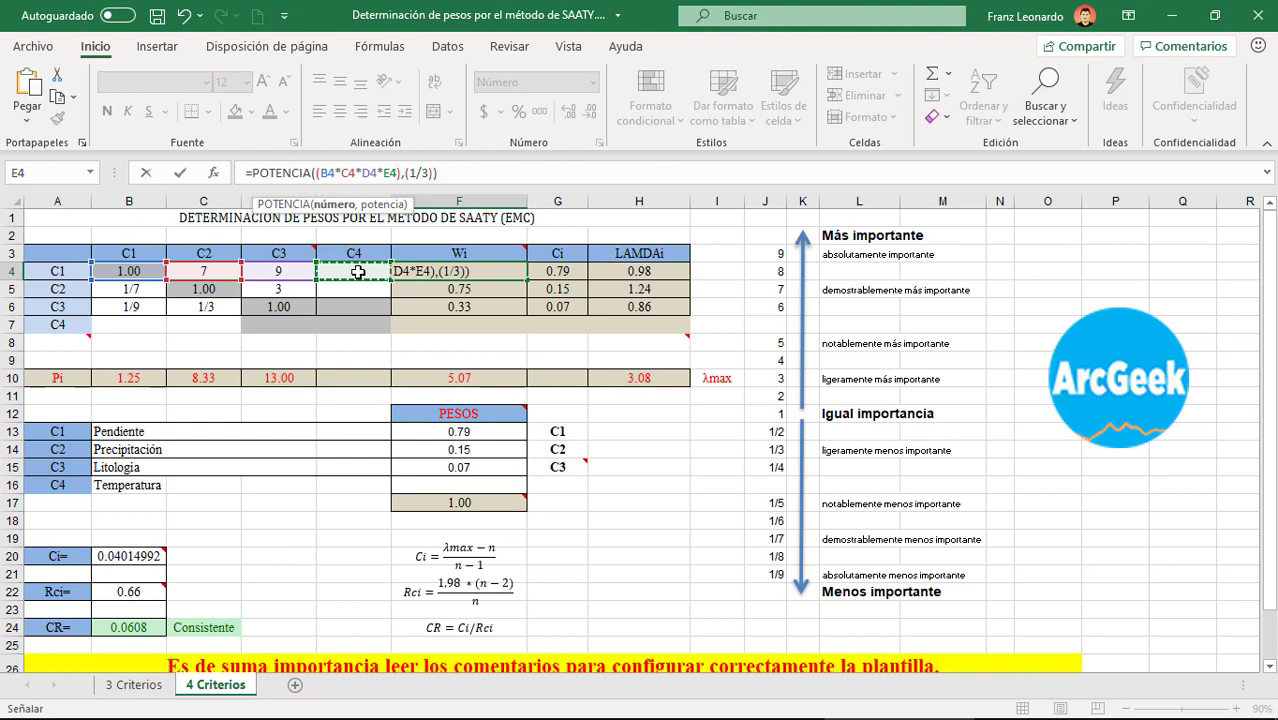
{"action": "left_click", "coordinate": [426, 173]}
{"action": "type", "text": "4"}
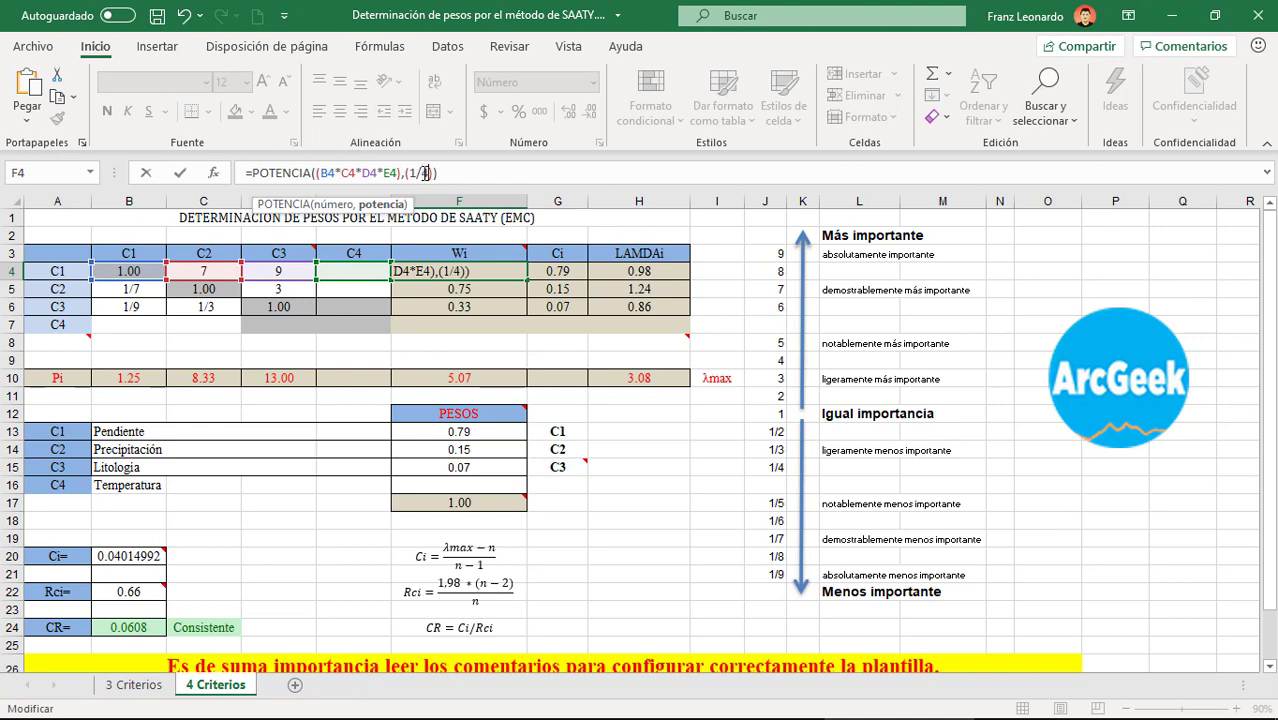
{"action": "key", "text": "Return"}
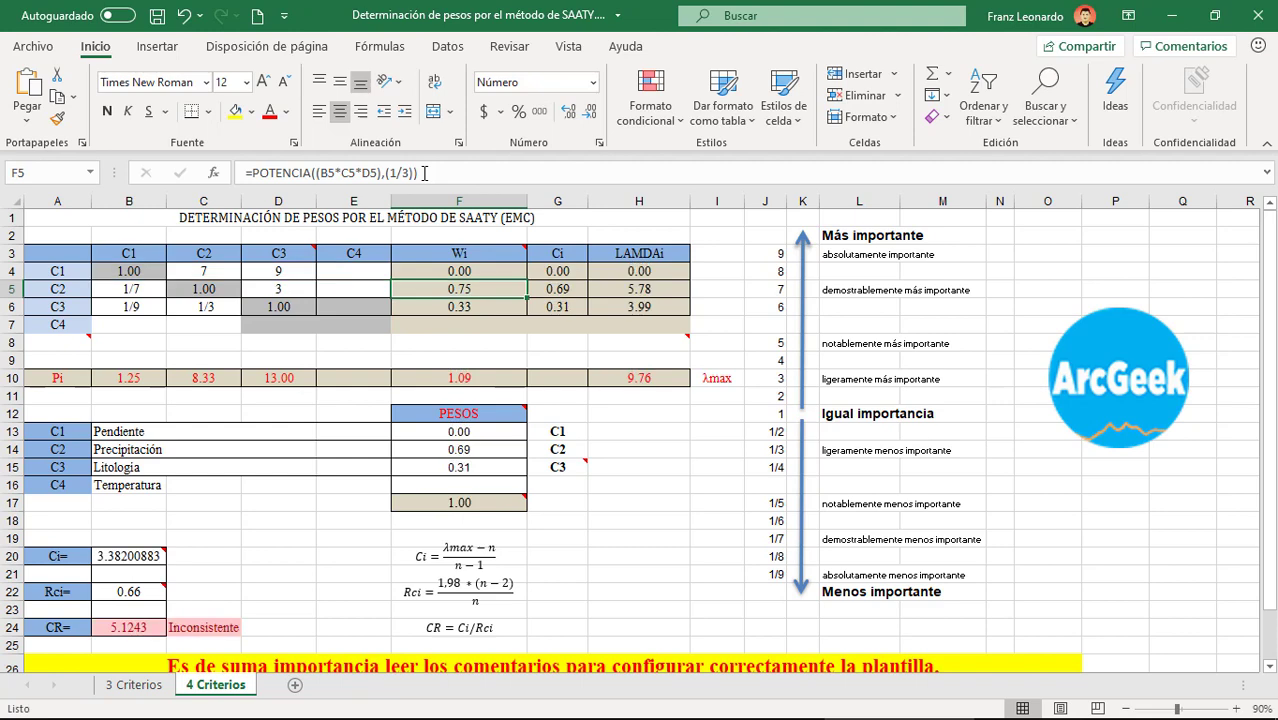
Step: Fill the Wi formula from F4 and the Ci formula from G4 down to row 7
{"action": "left_click", "coordinate": [475, 271]}
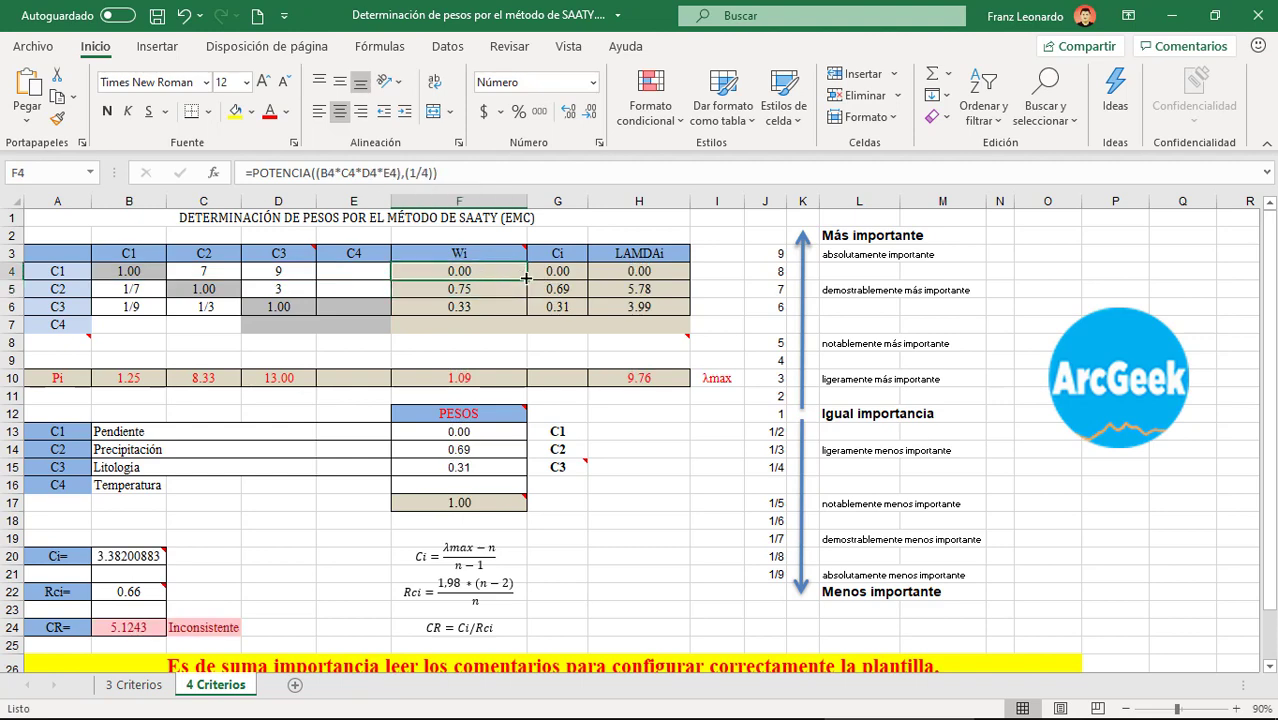
{"action": "left_click_drag", "start_coordinate": [525, 280], "coordinate": [515, 332]}
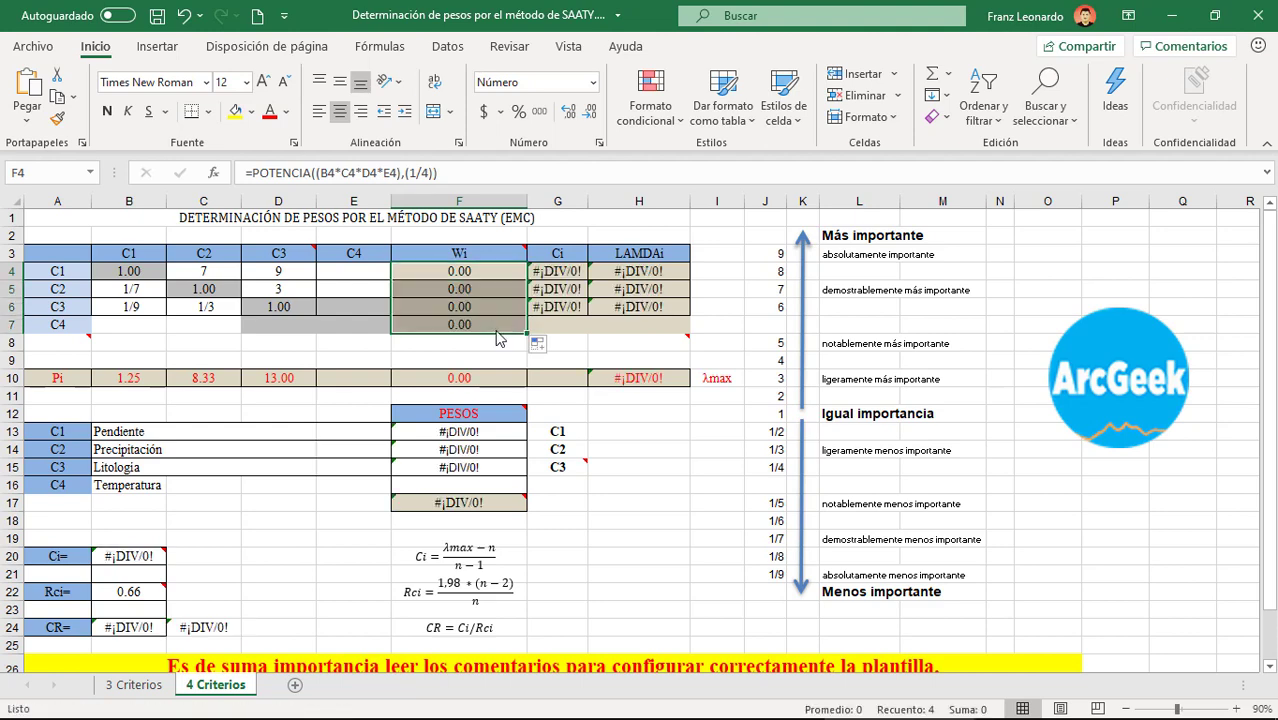
{"action": "left_click", "coordinate": [490, 307]}
{"action": "left_click", "coordinate": [550, 270]}
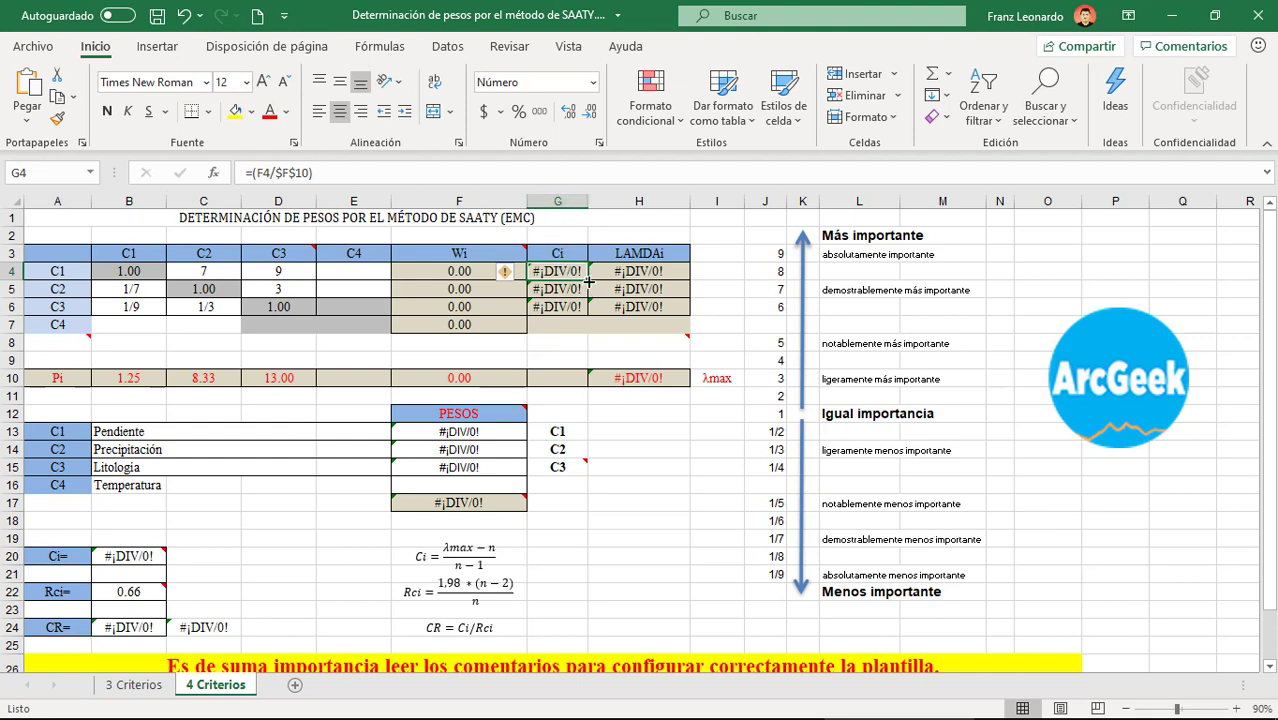
{"action": "left_click_drag", "start_coordinate": [590, 282], "coordinate": [583, 338]}
{"action": "left_click", "coordinate": [717, 235]}
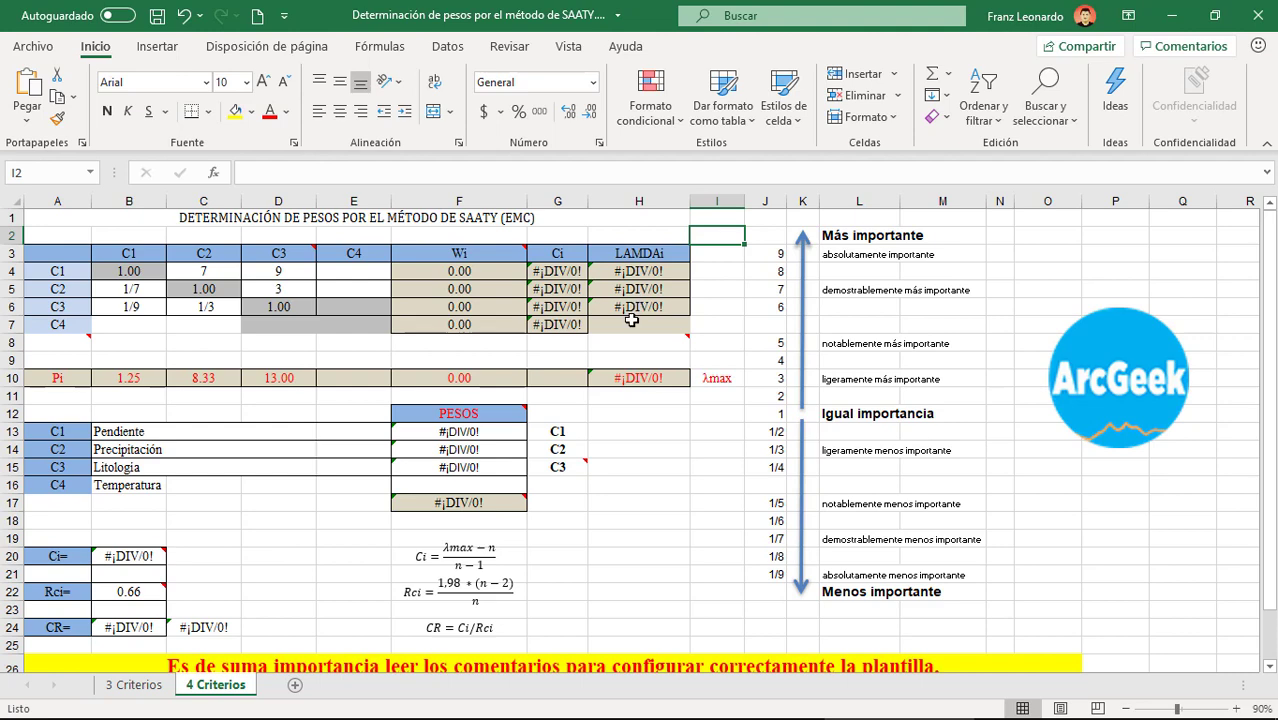
{"action": "left_click", "coordinate": [631, 325]}
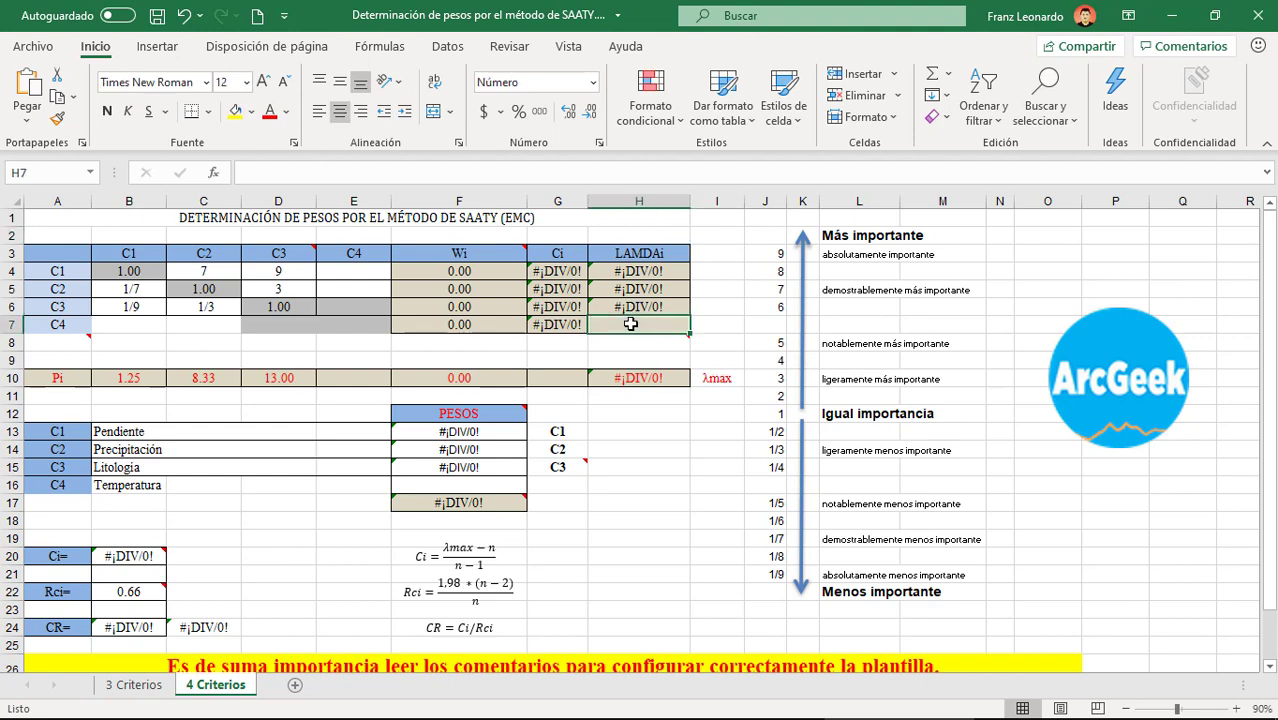
Step: Enter =G7*E10 in H7 as the C4 lambda term
{"action": "type", "text": "="}
{"action": "left_click", "coordinate": [563, 326]}
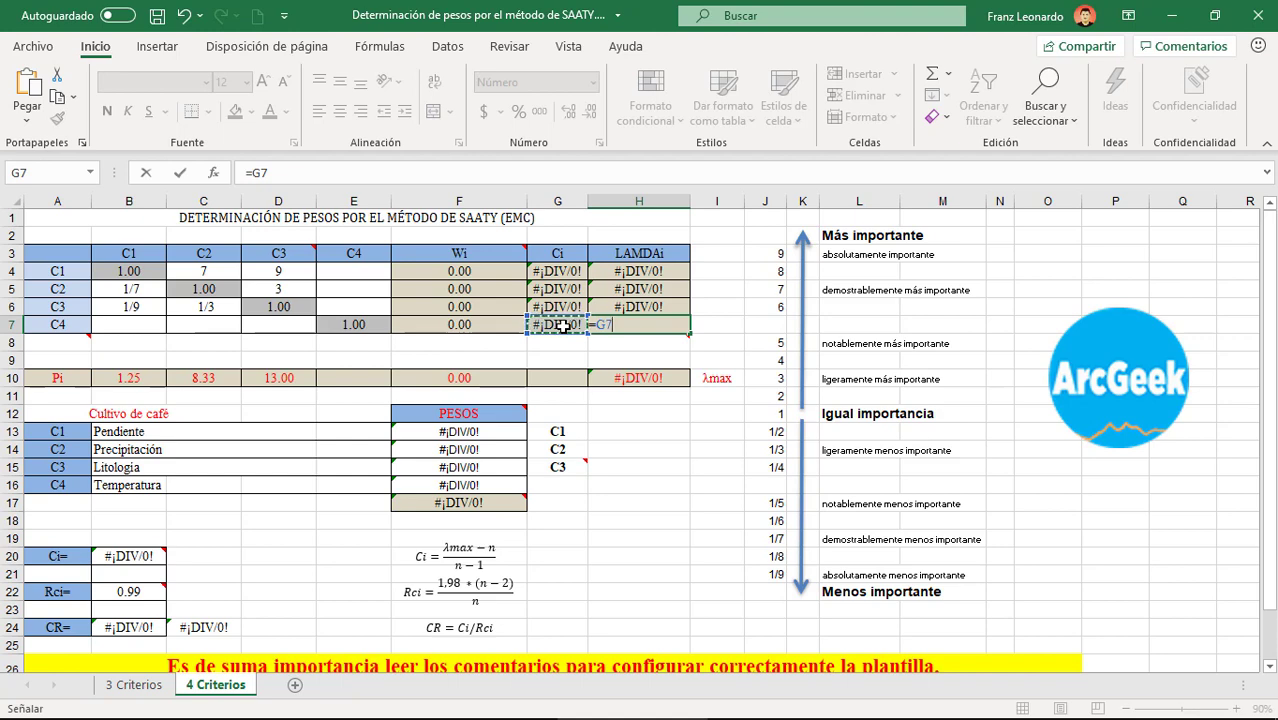
{"action": "type", "text": "*"}
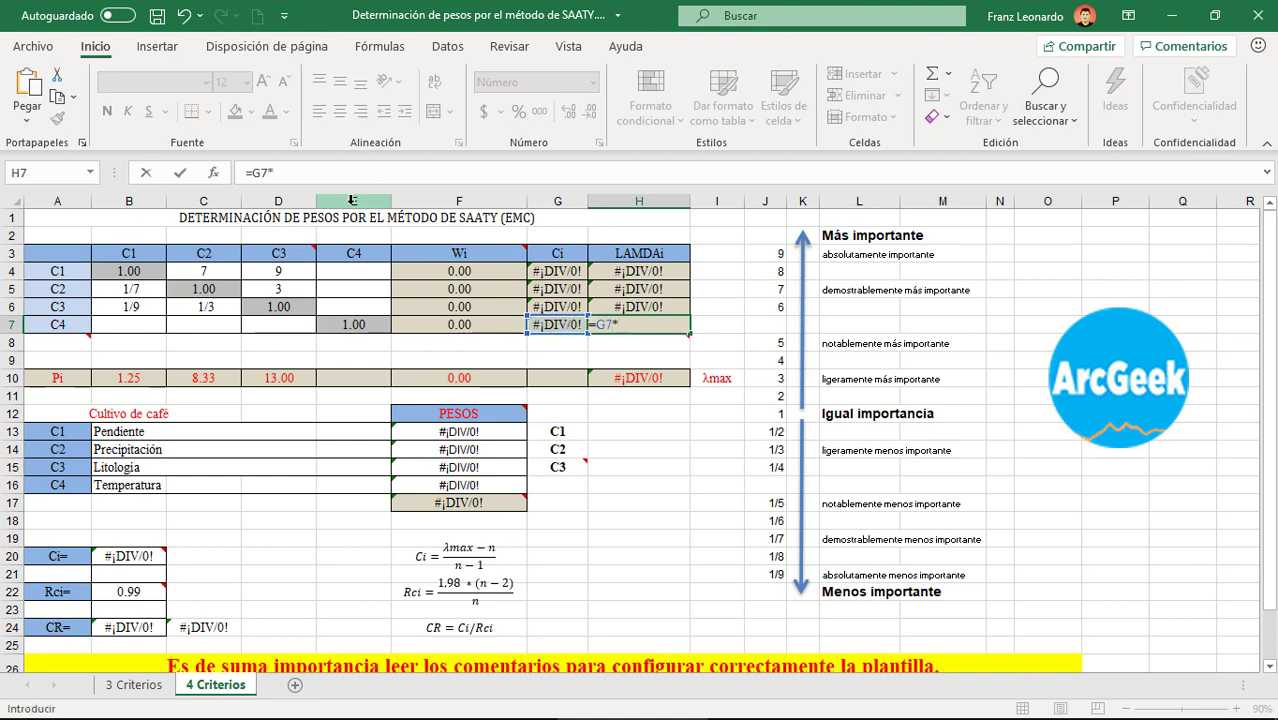
{"action": "left_click", "coordinate": [358, 383]}
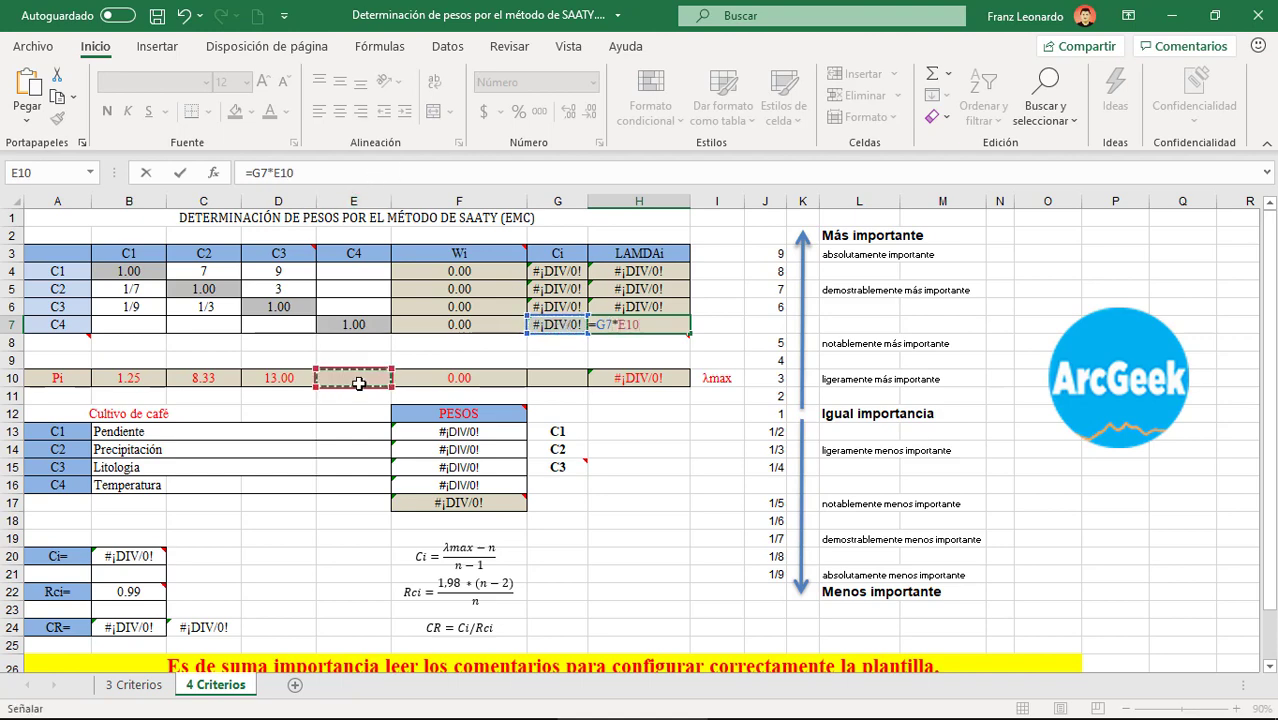
{"action": "key", "text": "Return"}
Step: Copy D10's column-total formula into E10 so it reads =SUMA(E4:E8)
{"action": "left_click", "coordinate": [358, 383]}
{"action": "key", "text": "Delete"}
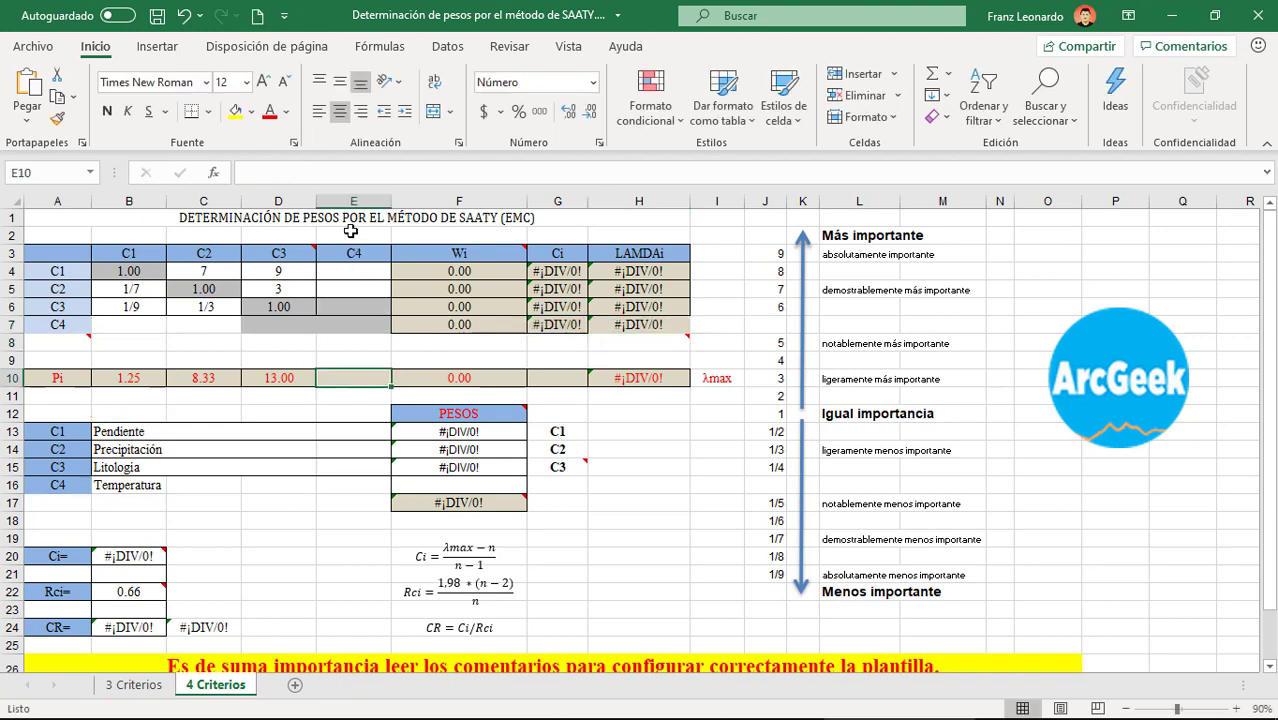
{"action": "left_click", "coordinate": [284, 377]}
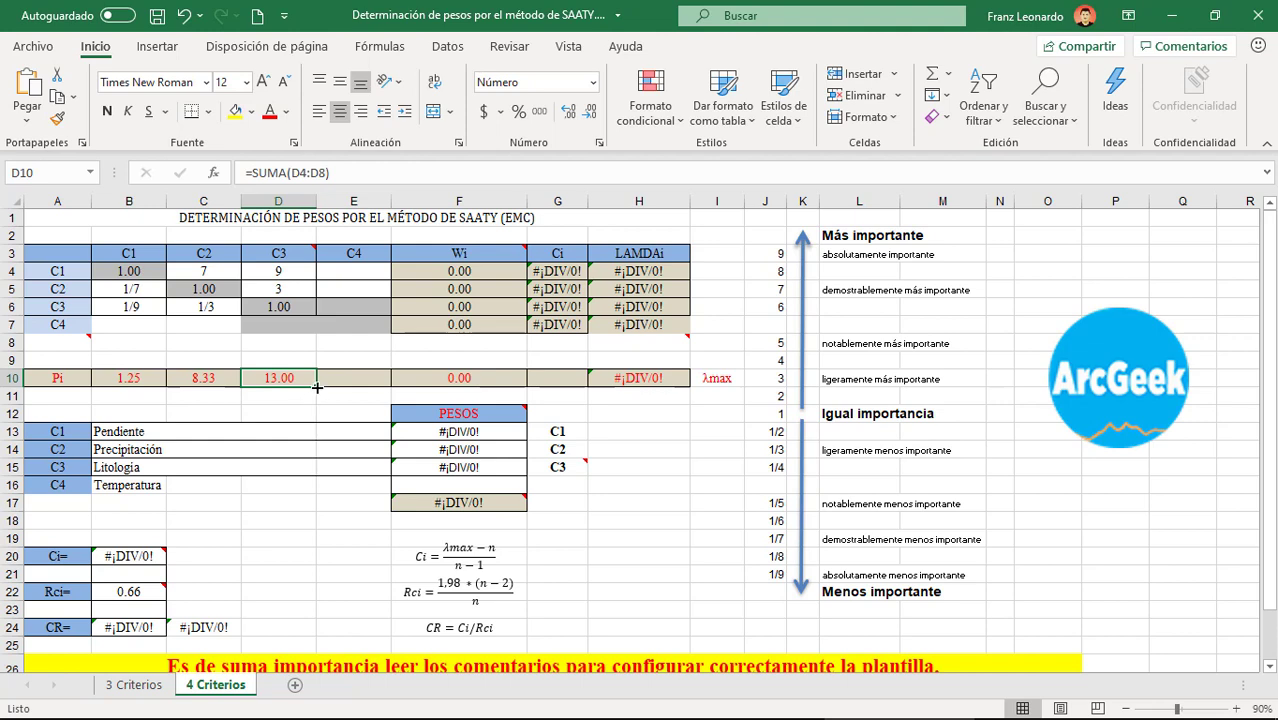
{"action": "left_click_drag", "start_coordinate": [316, 386], "coordinate": [368, 385]}
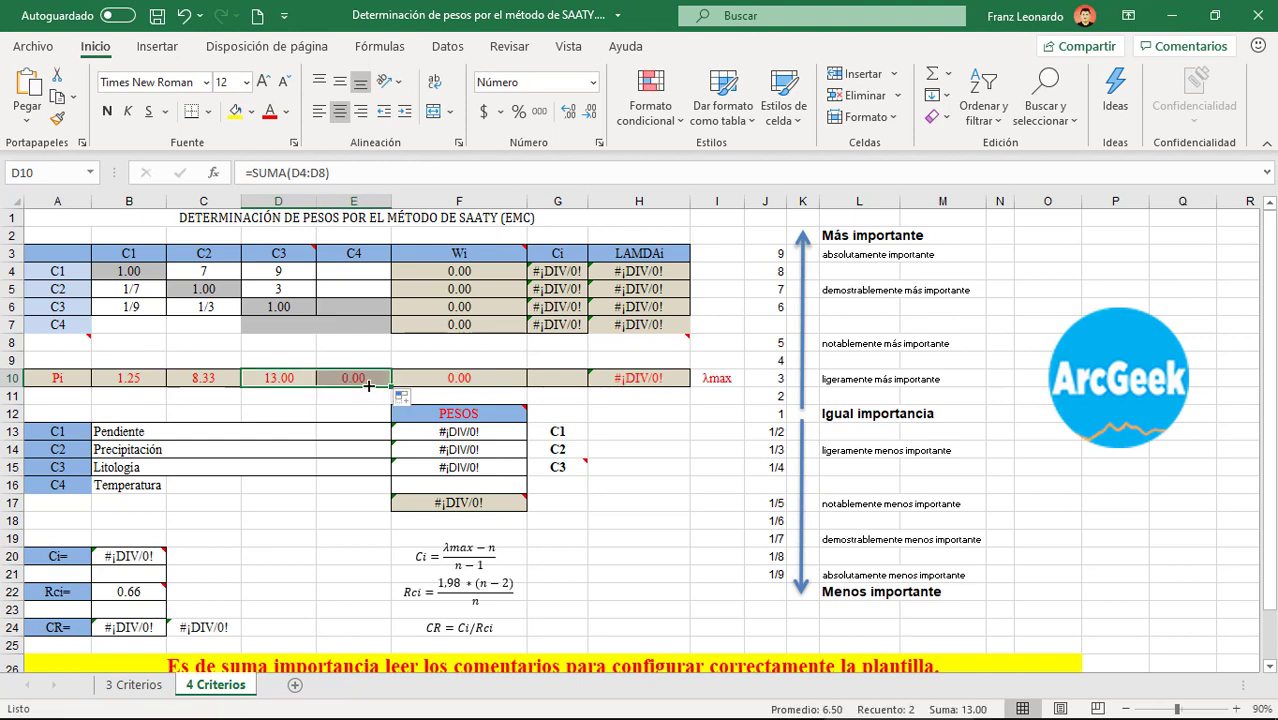
{"action": "left_click", "coordinate": [360, 374]}
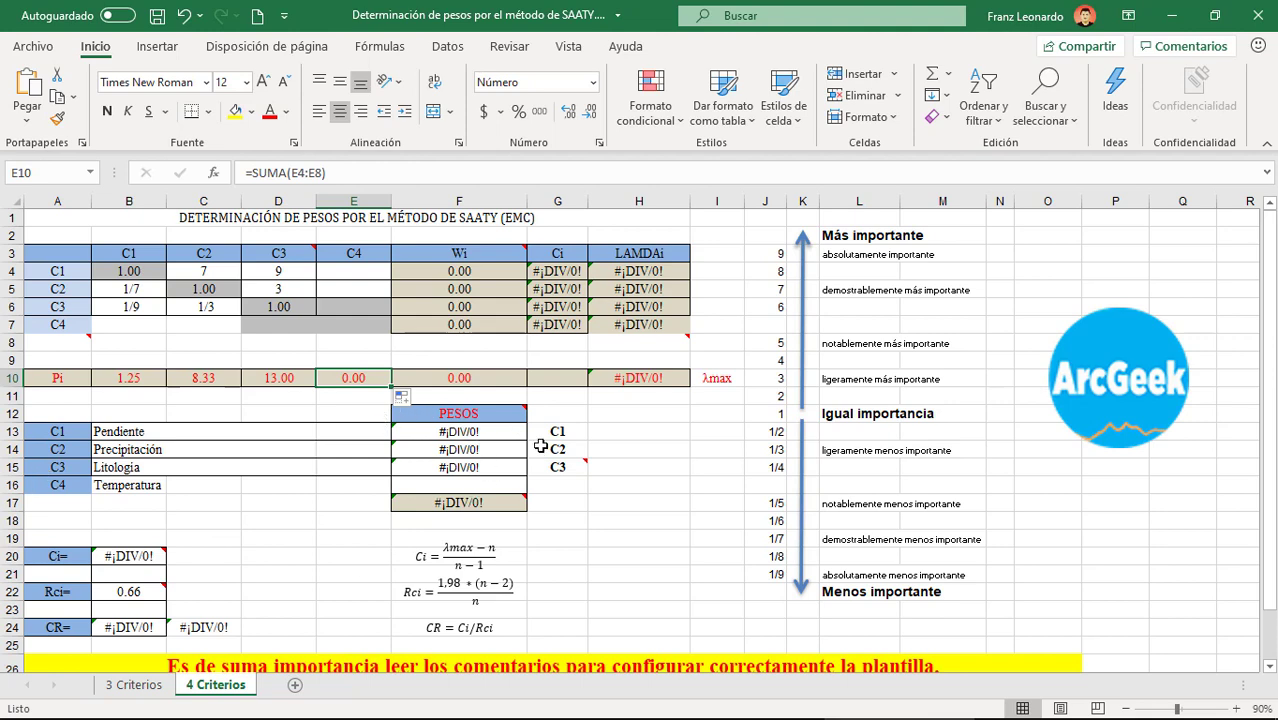
{"action": "mouse_move", "coordinate": [514, 413]}
Step: Set Temperatura's weight in F16 to =G7
{"action": "left_click", "coordinate": [436, 487]}
{"action": "type", "text": "="}
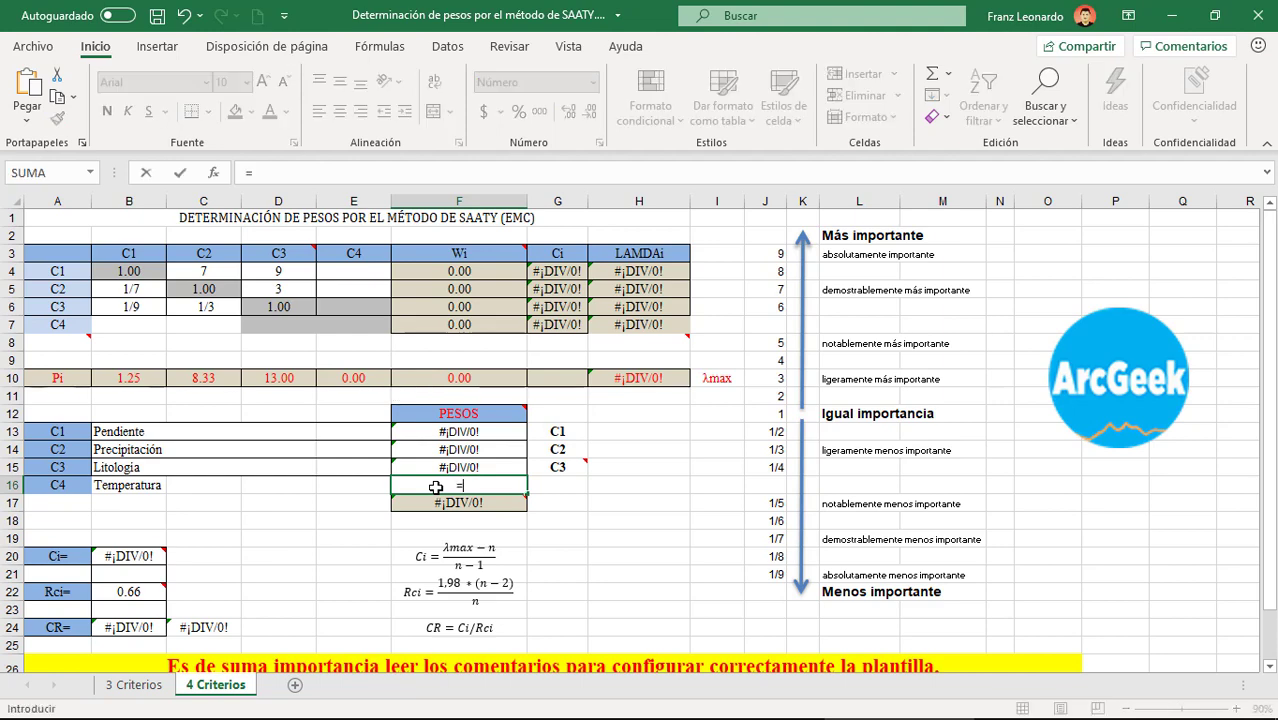
{"action": "left_click", "coordinate": [556, 325]}
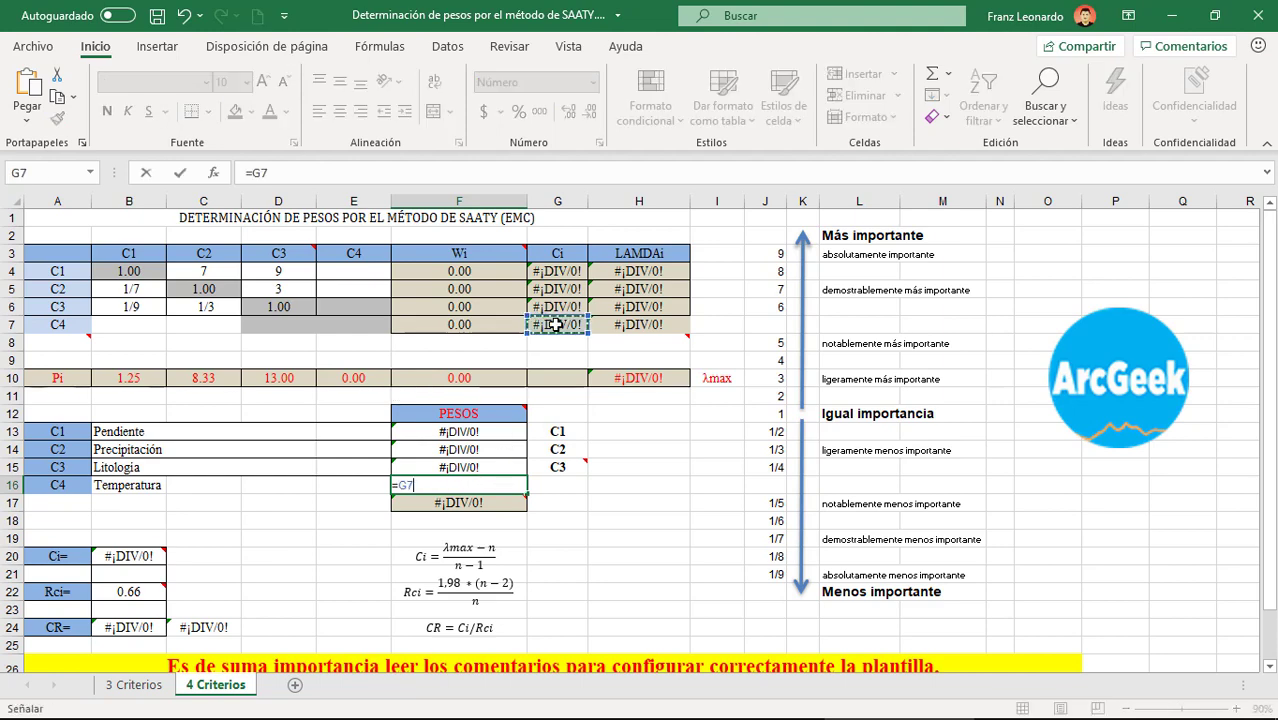
{"action": "key", "text": "Return"}
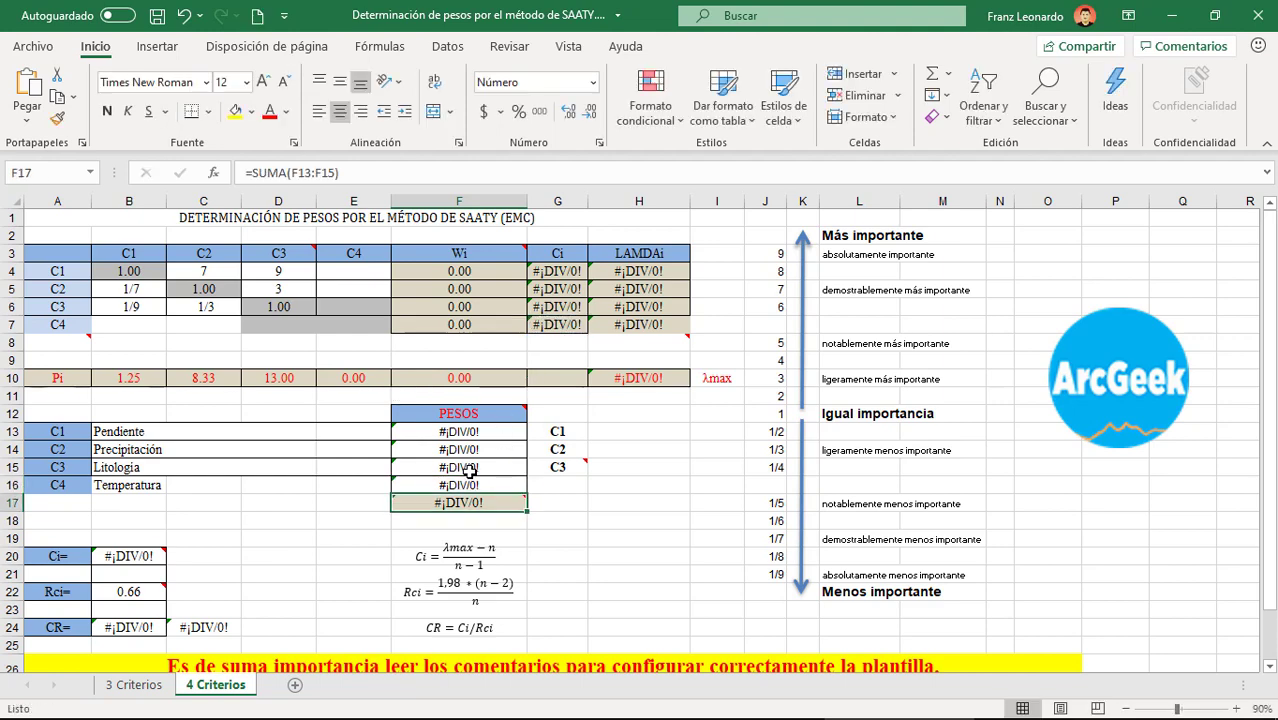
Step: Extend the weights total in F17 to =SUMA(F13:F16)
{"action": "left_click", "coordinate": [469, 468]}
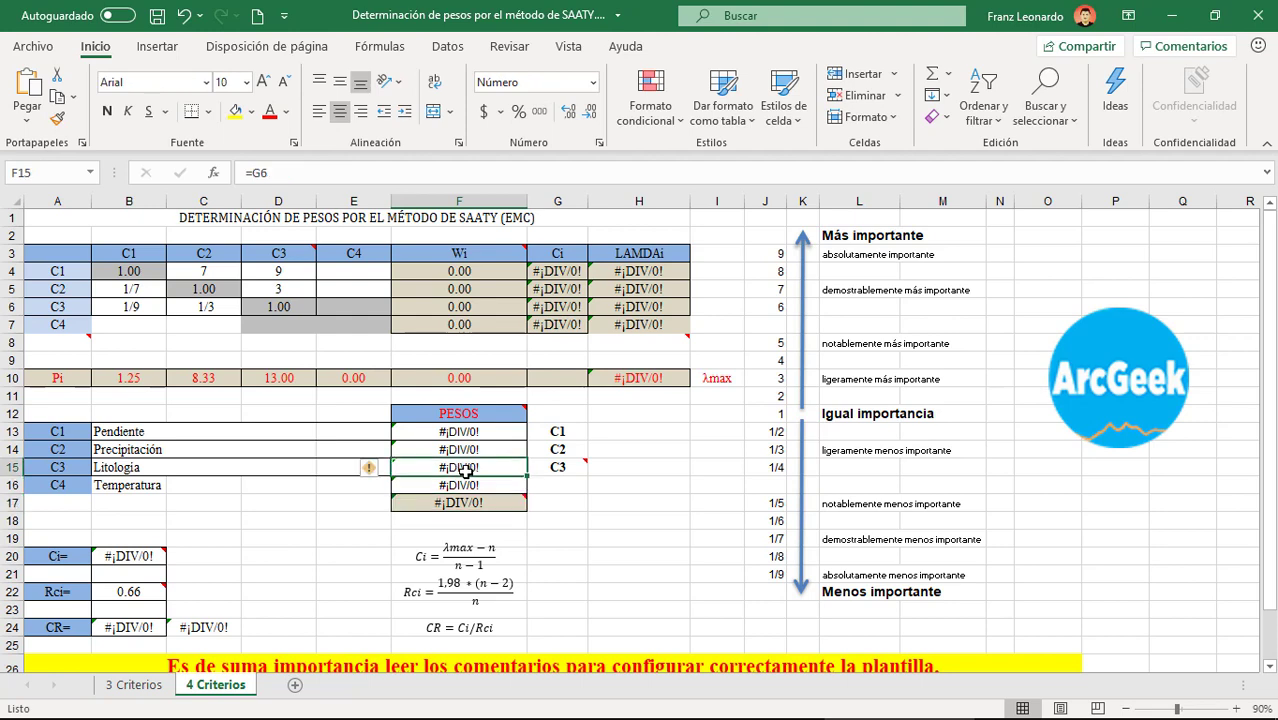
{"action": "left_click", "coordinate": [445, 502]}
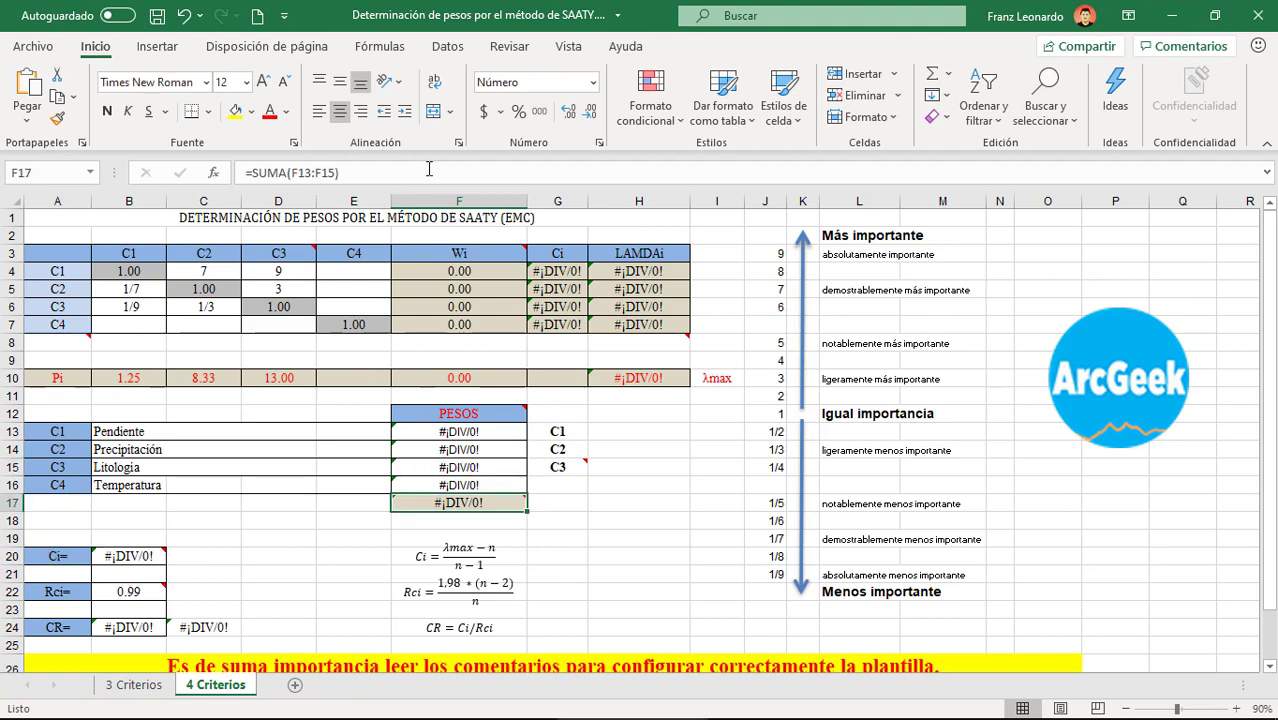
{"action": "left_click", "coordinate": [429, 169]}
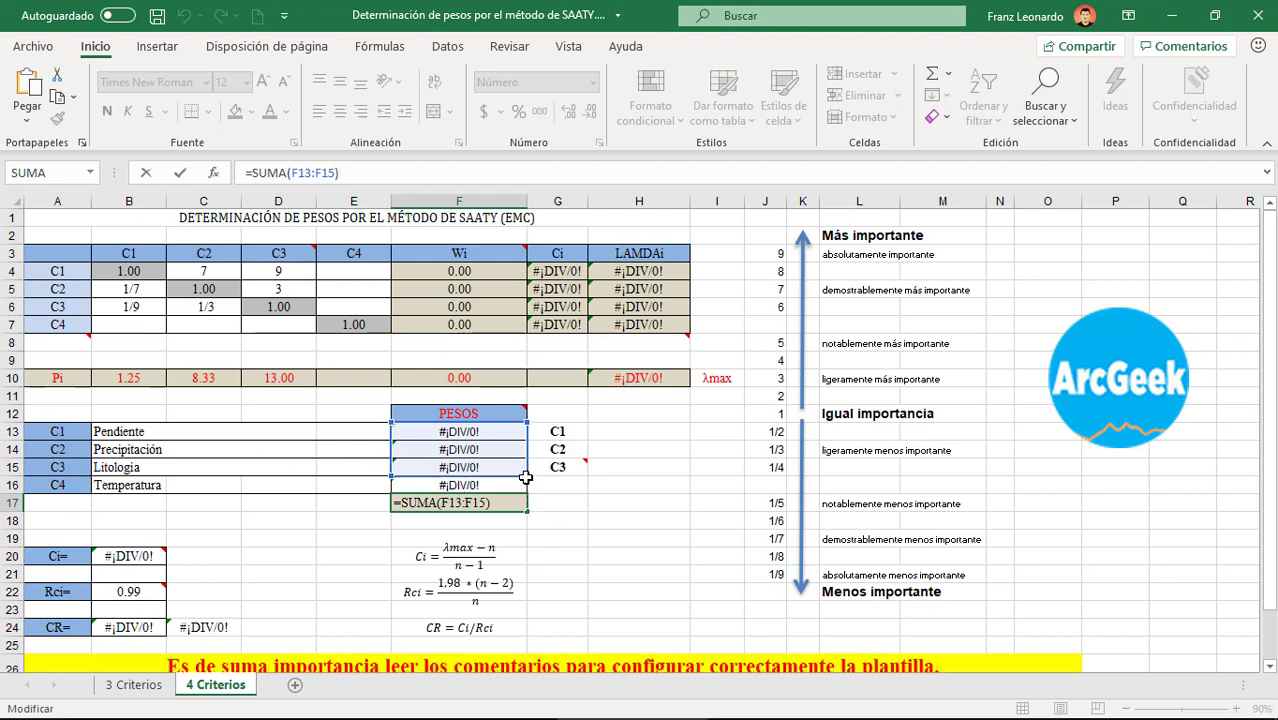
{"action": "left_click_drag", "start_coordinate": [526, 477], "coordinate": [526, 494]}
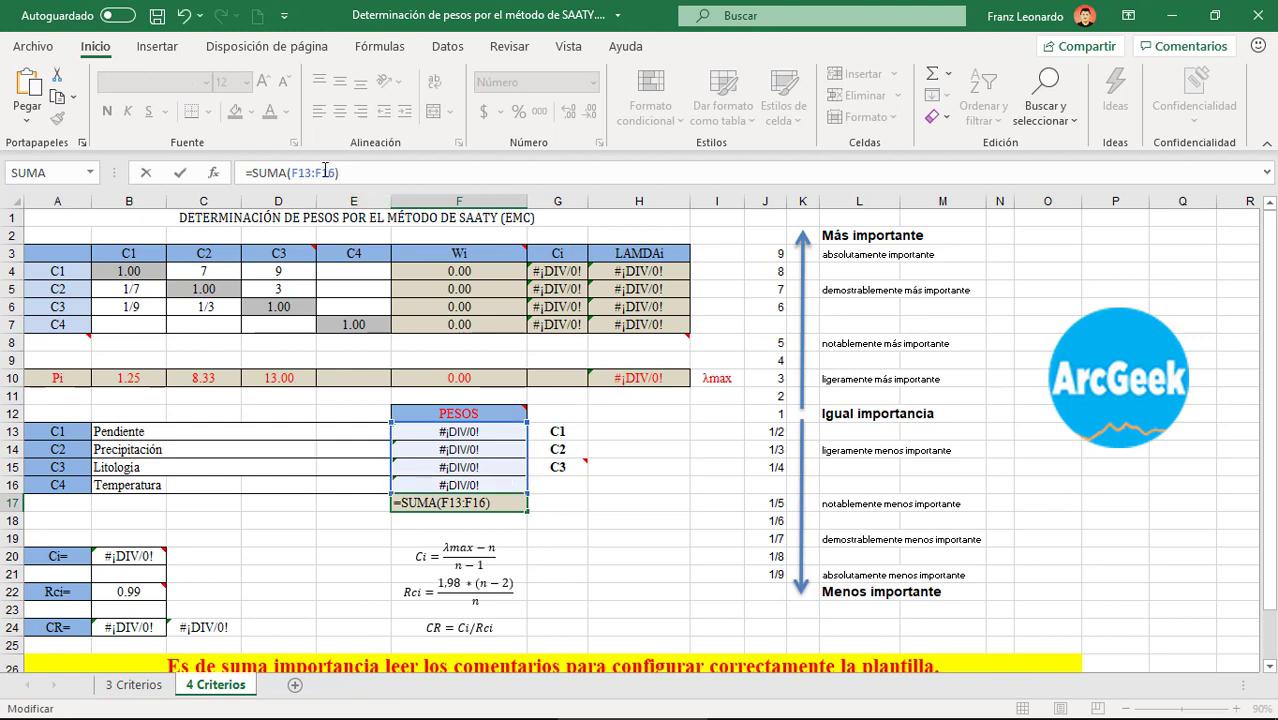
{"action": "left_click", "coordinate": [203, 520]}
{"action": "mouse_move", "coordinate": [147, 560]}
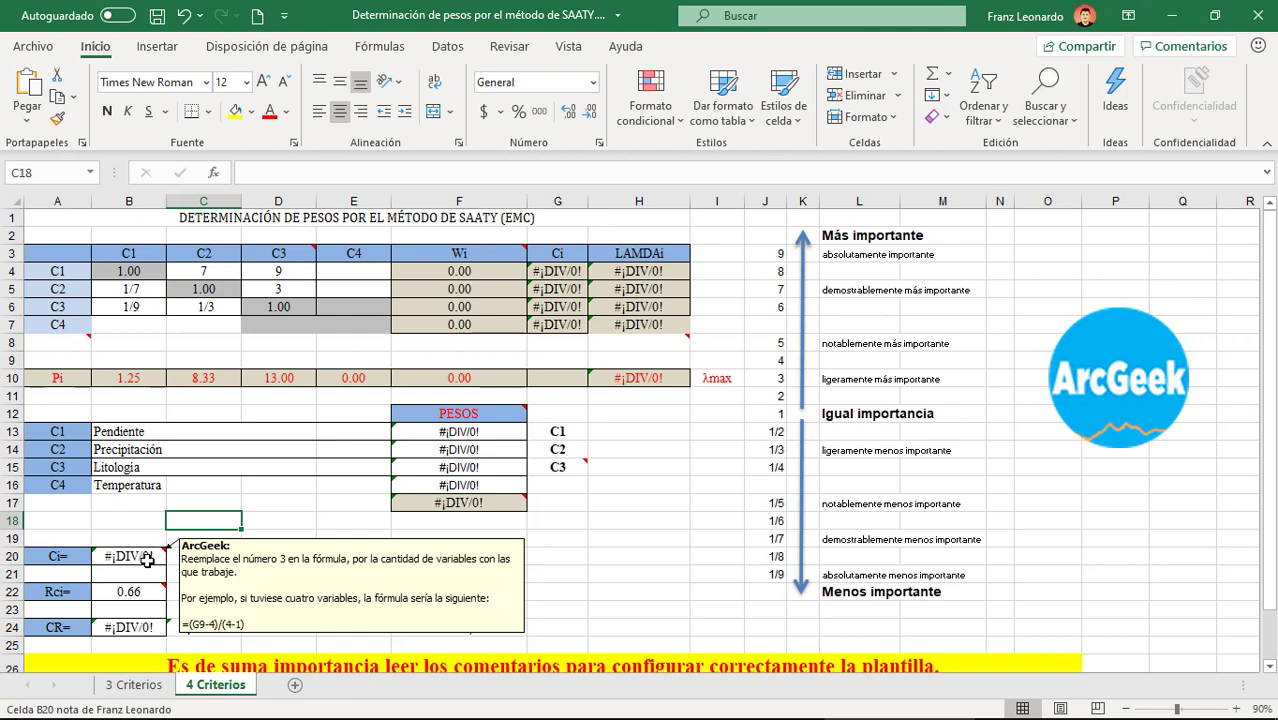
Step: Change the Ci formula in B20 to use 4 criteria instead of 3
{"action": "left_click", "coordinate": [147, 560]}
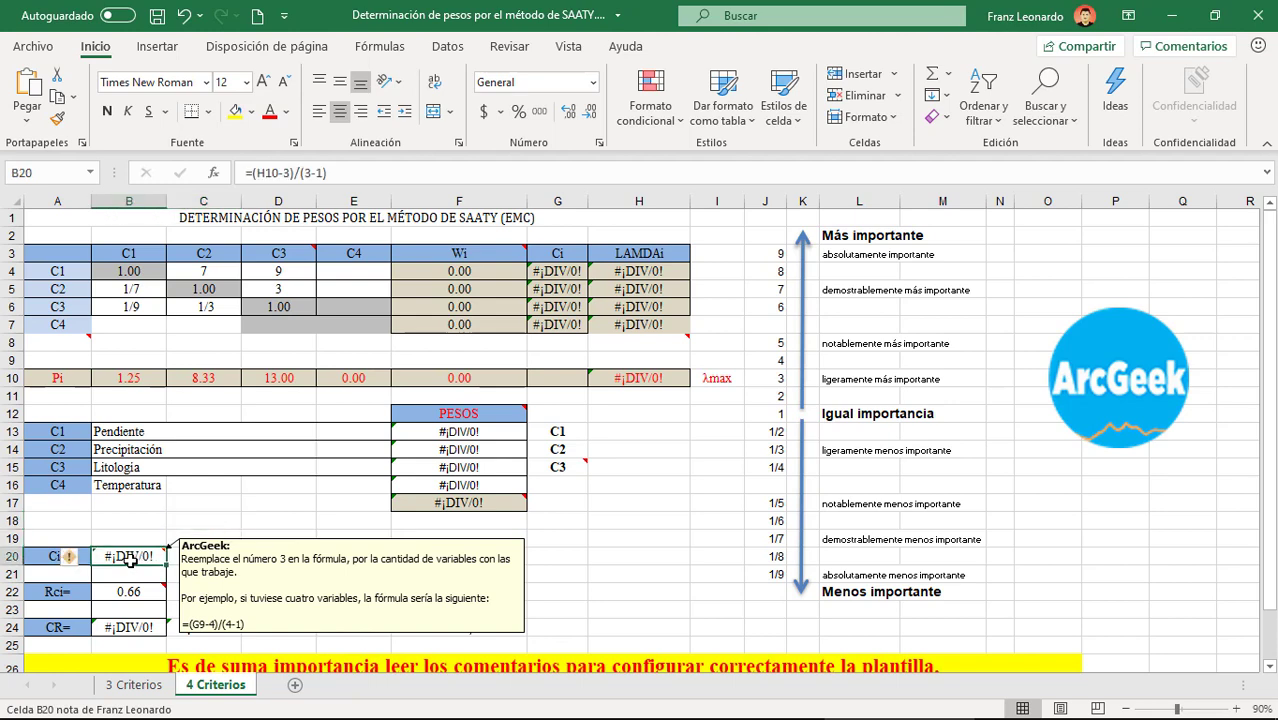
{"action": "left_click", "coordinate": [291, 173]}
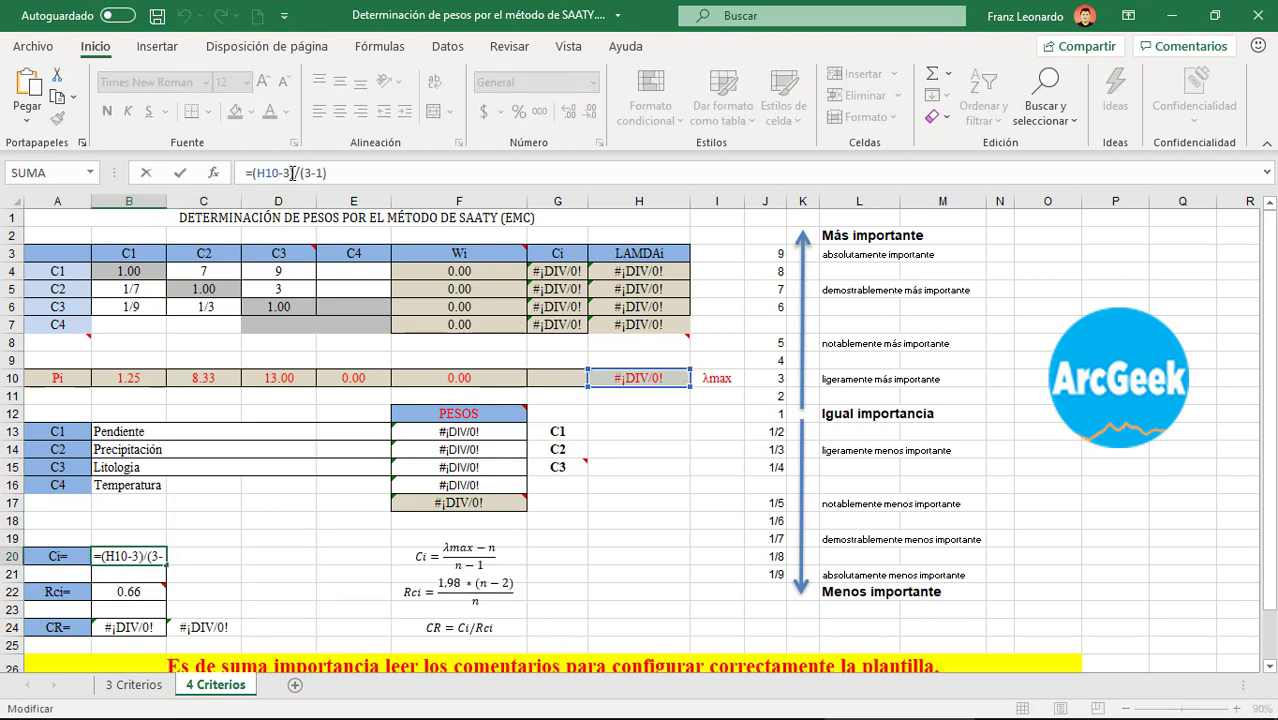
{"action": "key", "text": "BackSpace"}
{"action": "type", "text": "4"}
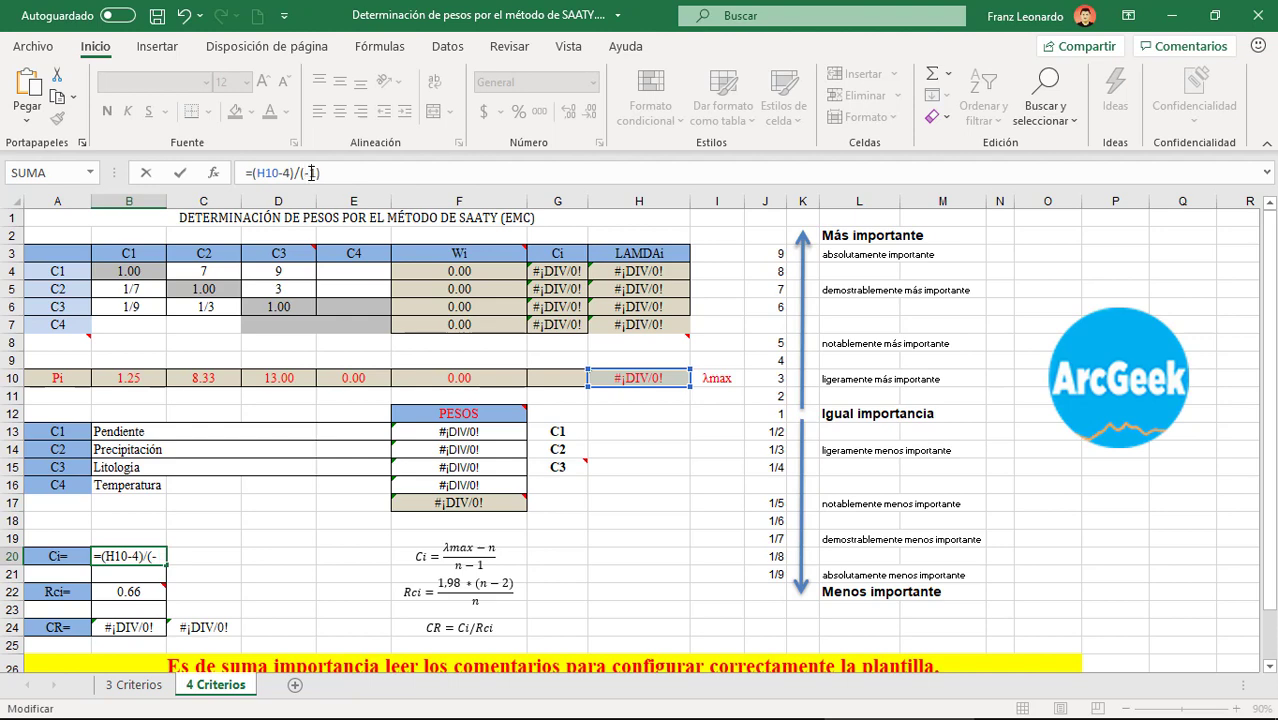
{"action": "key", "text": "Return"}
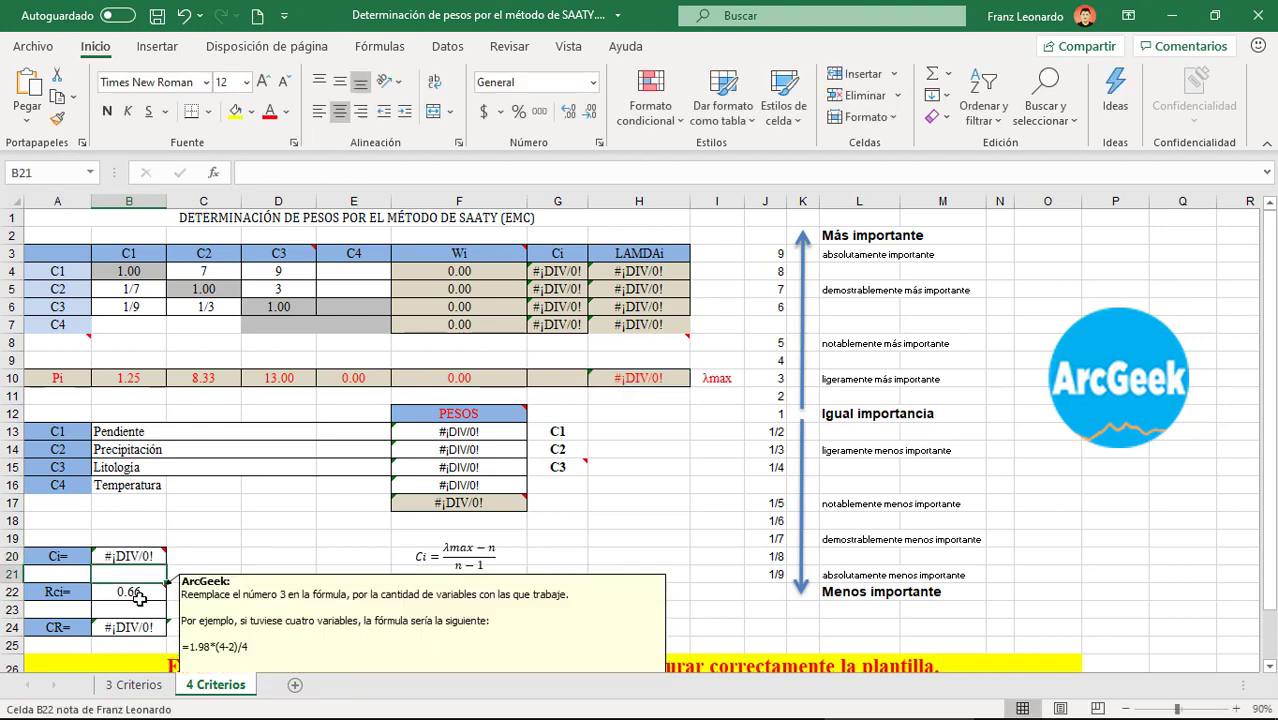
Step: Set the Rci formula in B22 to =1.98*(4-2)/4, giving 0.99
{"action": "left_click", "coordinate": [140, 597]}
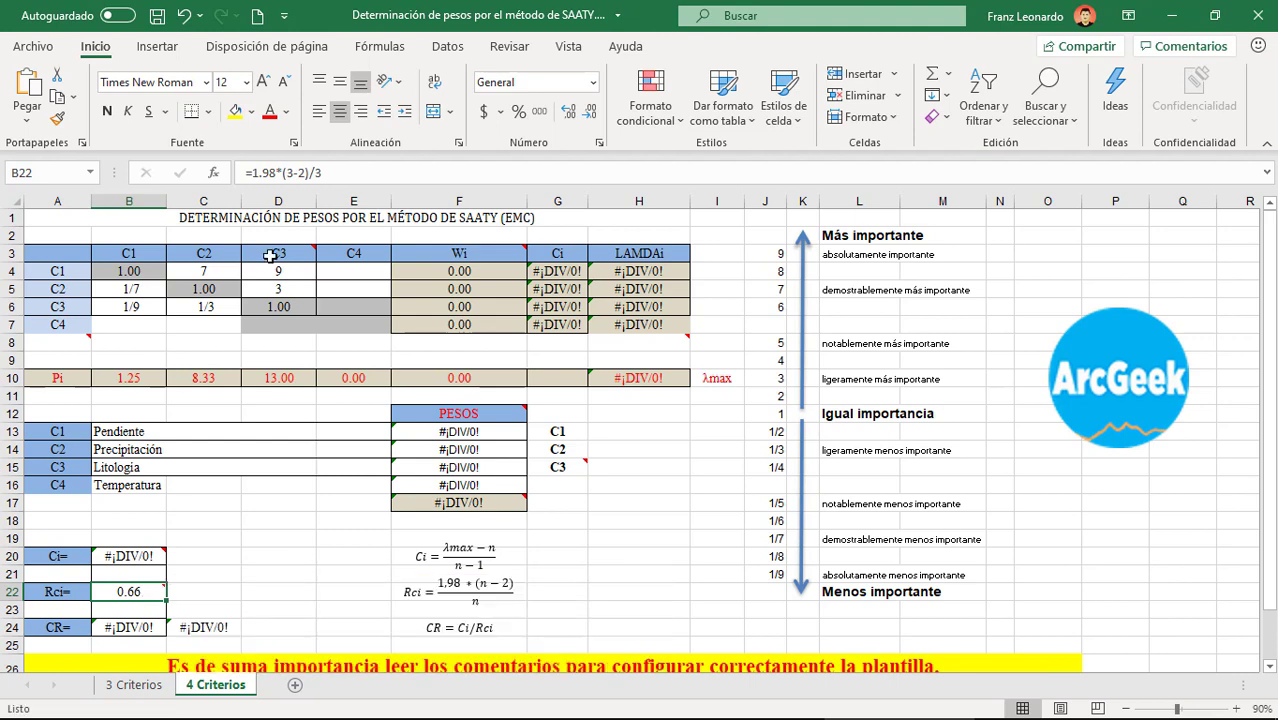
{"action": "left_click", "coordinate": [295, 173]}
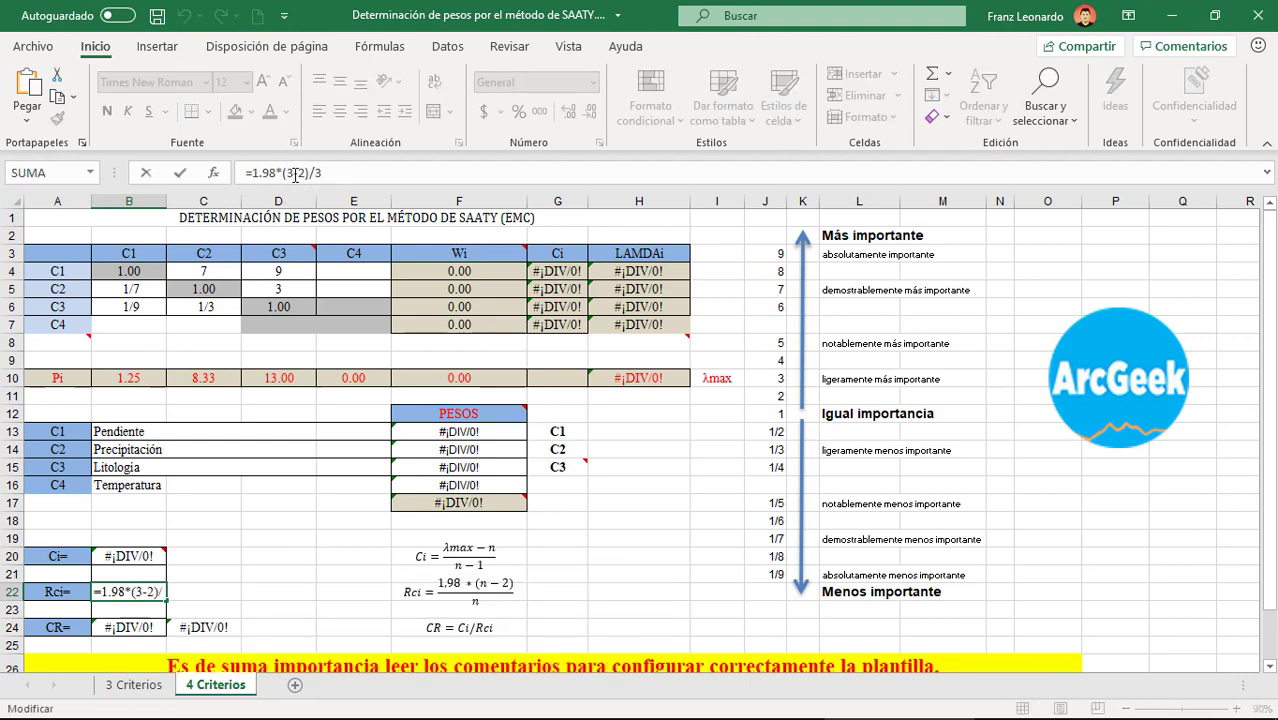
{"action": "key", "text": "BackSpace"}
{"action": "type", "text": "4"}
{"action": "left_click", "coordinate": [334, 173]}
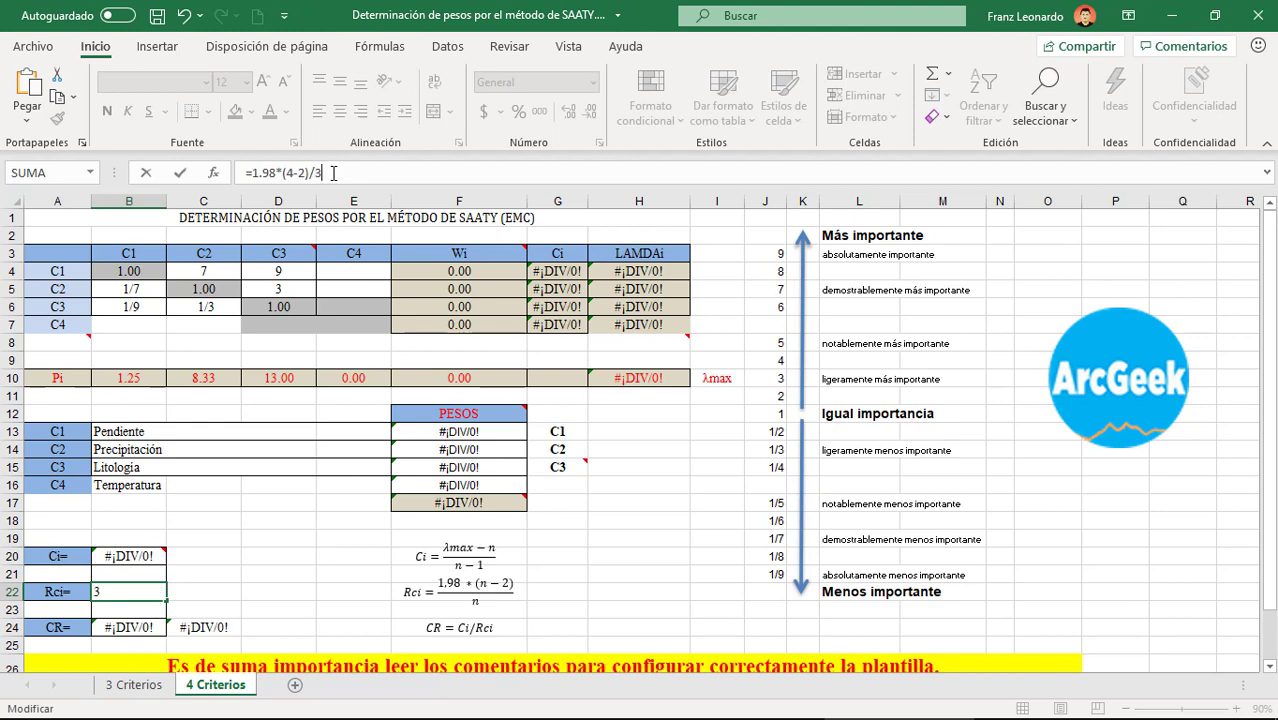
{"action": "key", "text": "Return"}
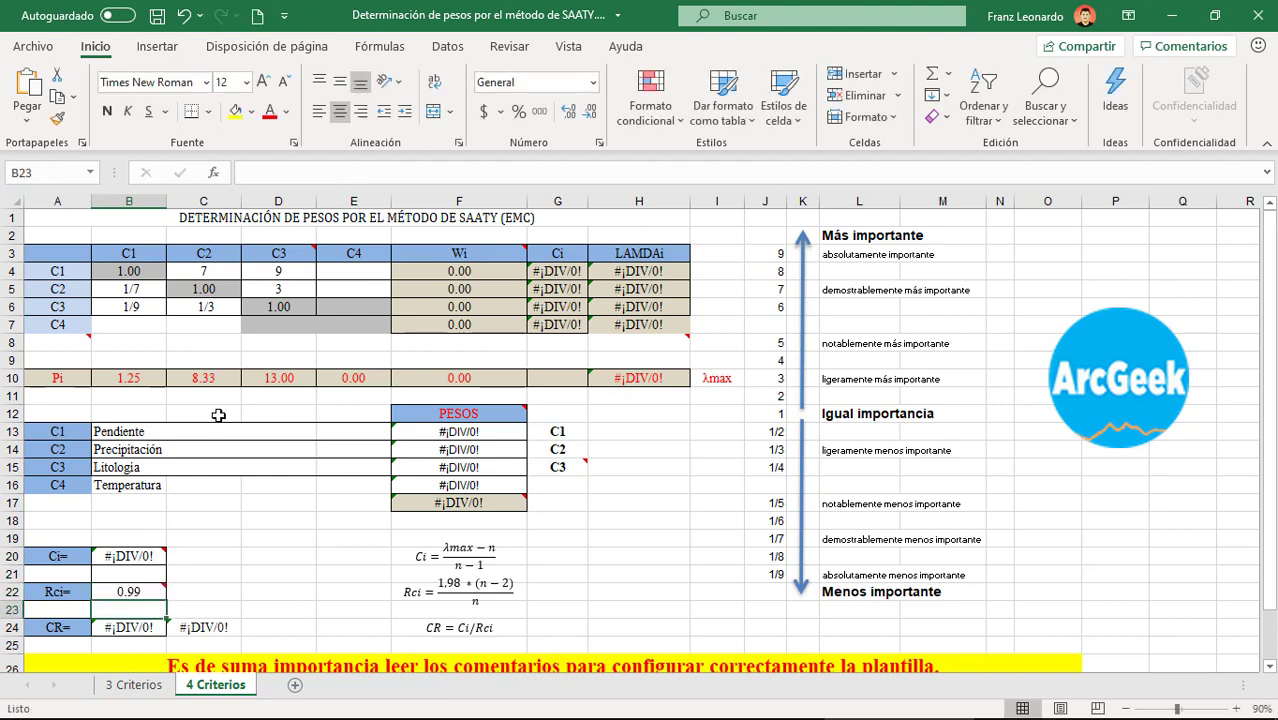
{"action": "key", "text": "Down"}
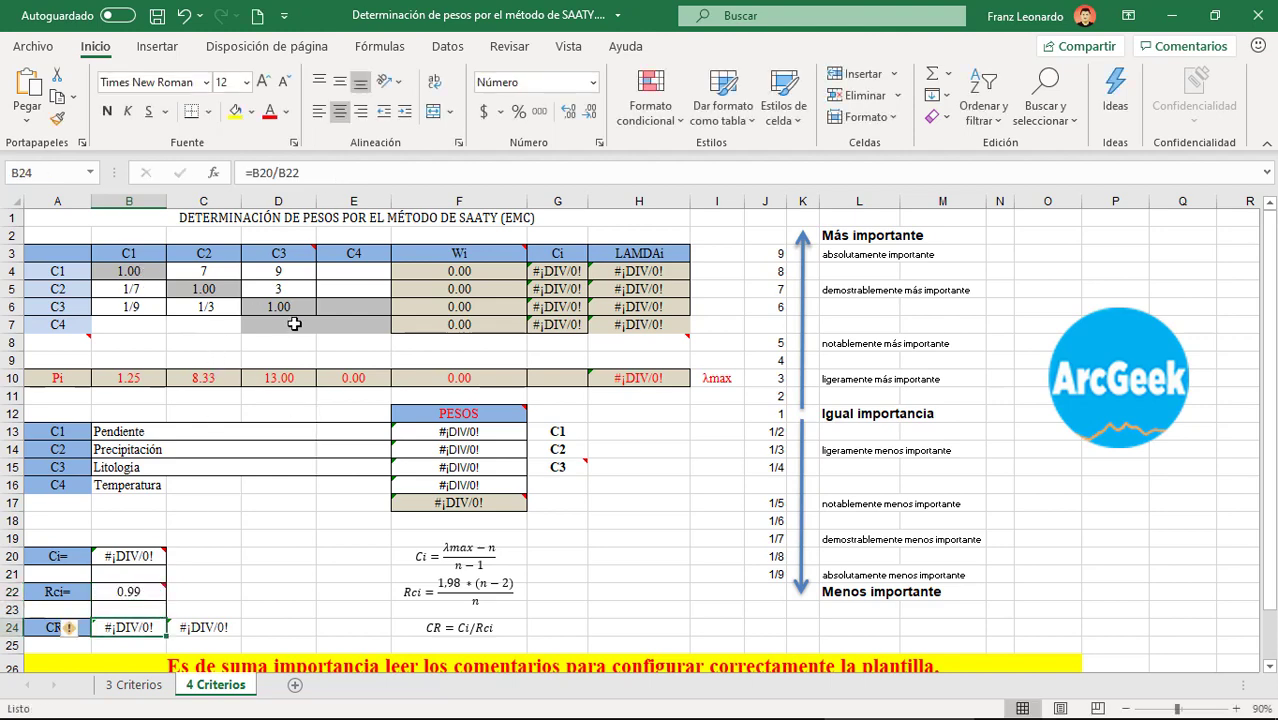
Step: Fill the C4 column with 1 on the diagonal in E7 and ratings 5, 3, 6 in E4–E6
{"action": "left_click", "coordinate": [356, 326]}
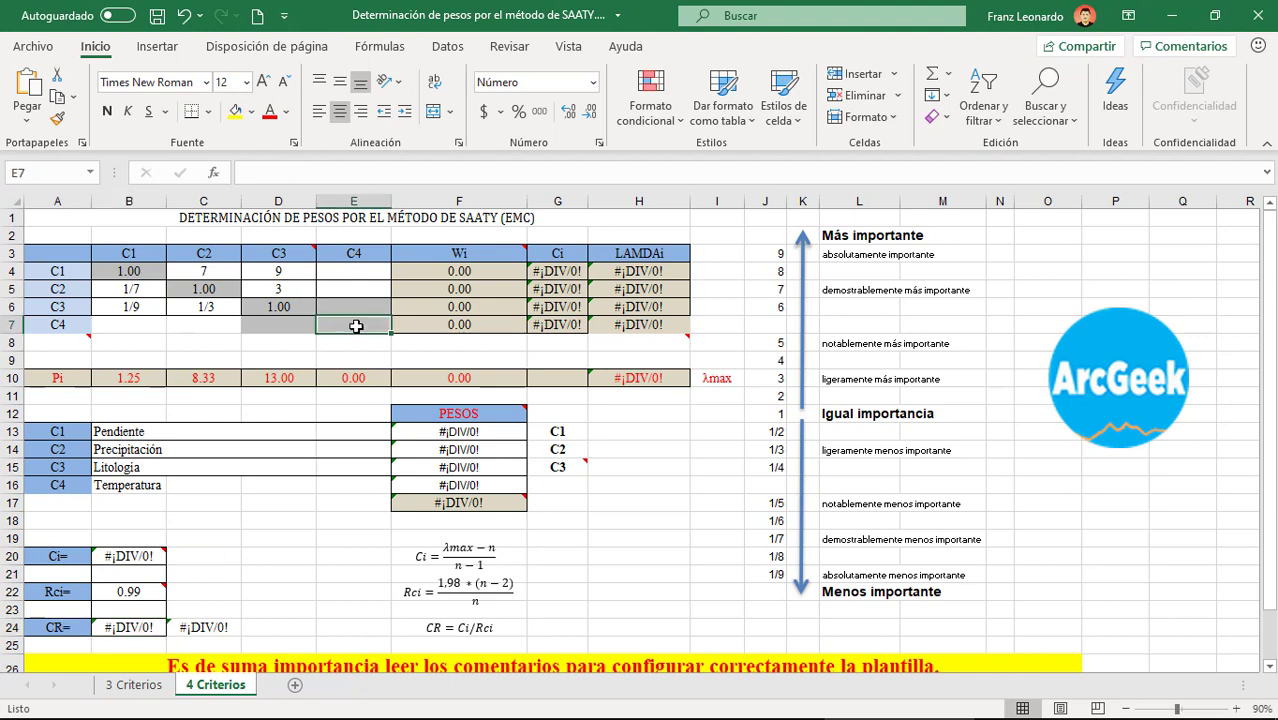
{"action": "type", "text": "1"}
{"action": "key", "text": "Return"}
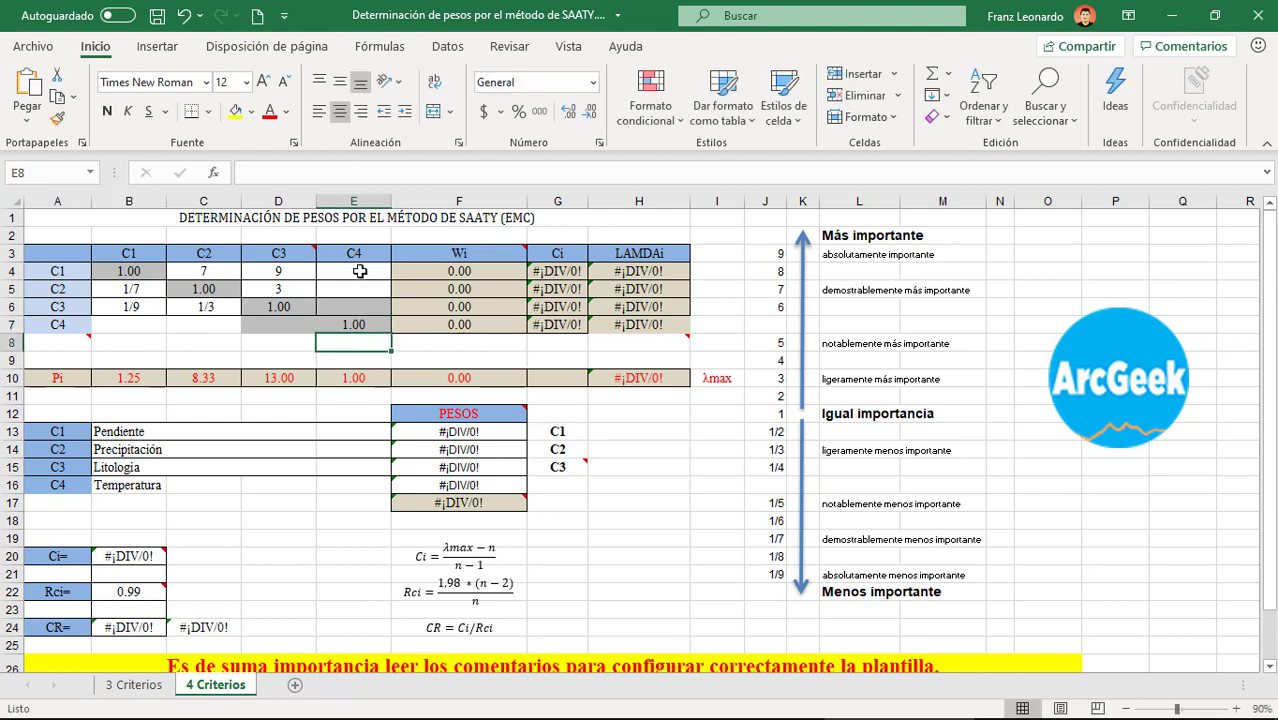
{"action": "left_click", "coordinate": [360, 271]}
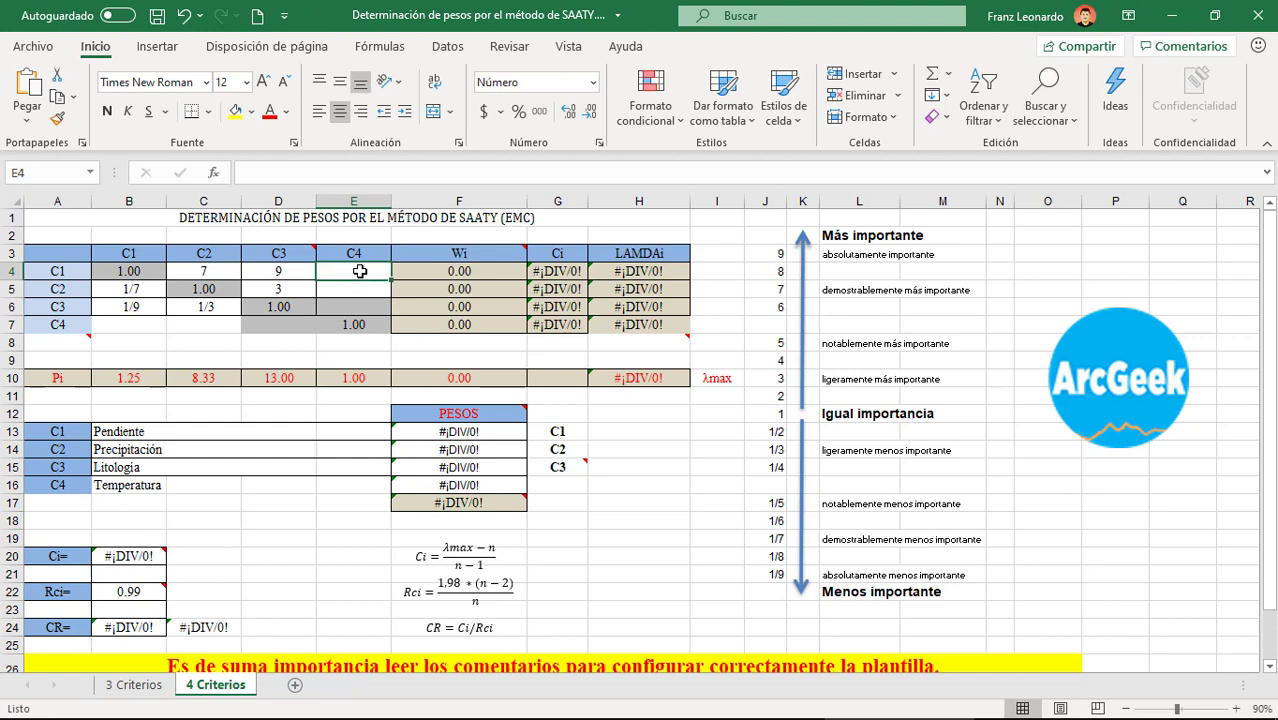
{"action": "type", "text": "5"}
{"action": "key", "text": "Return"}
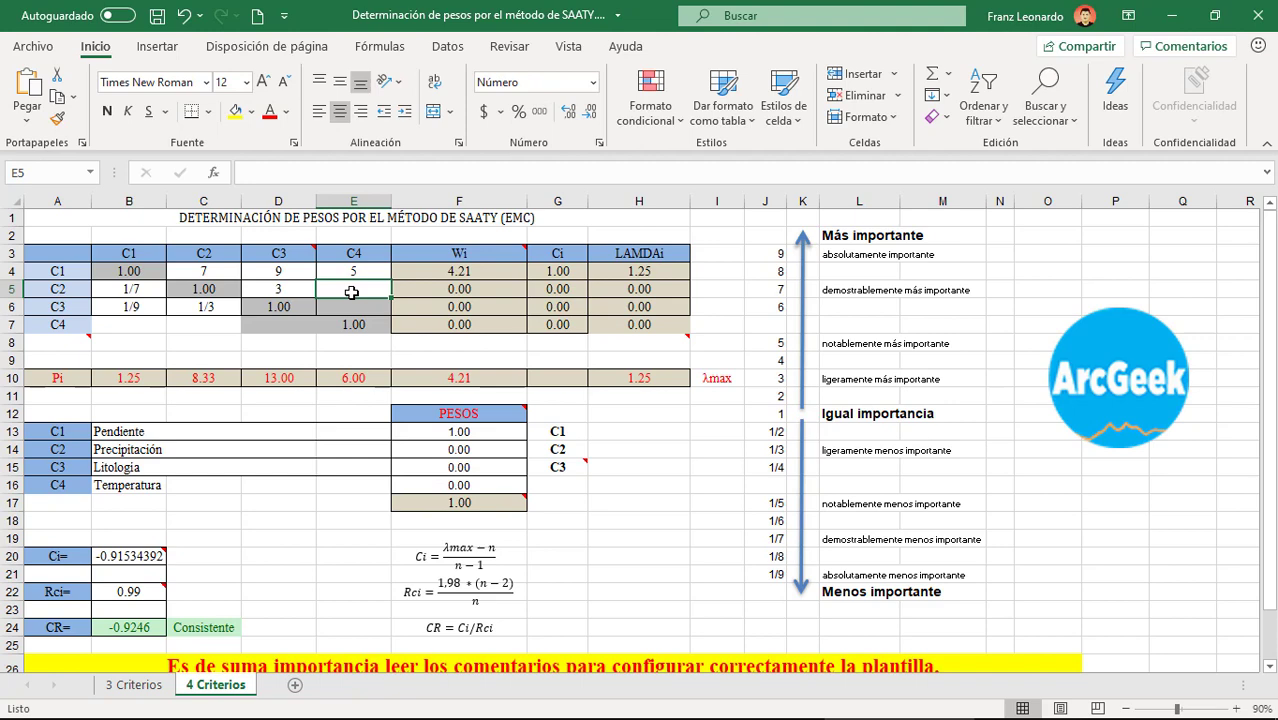
{"action": "type", "text": "3"}
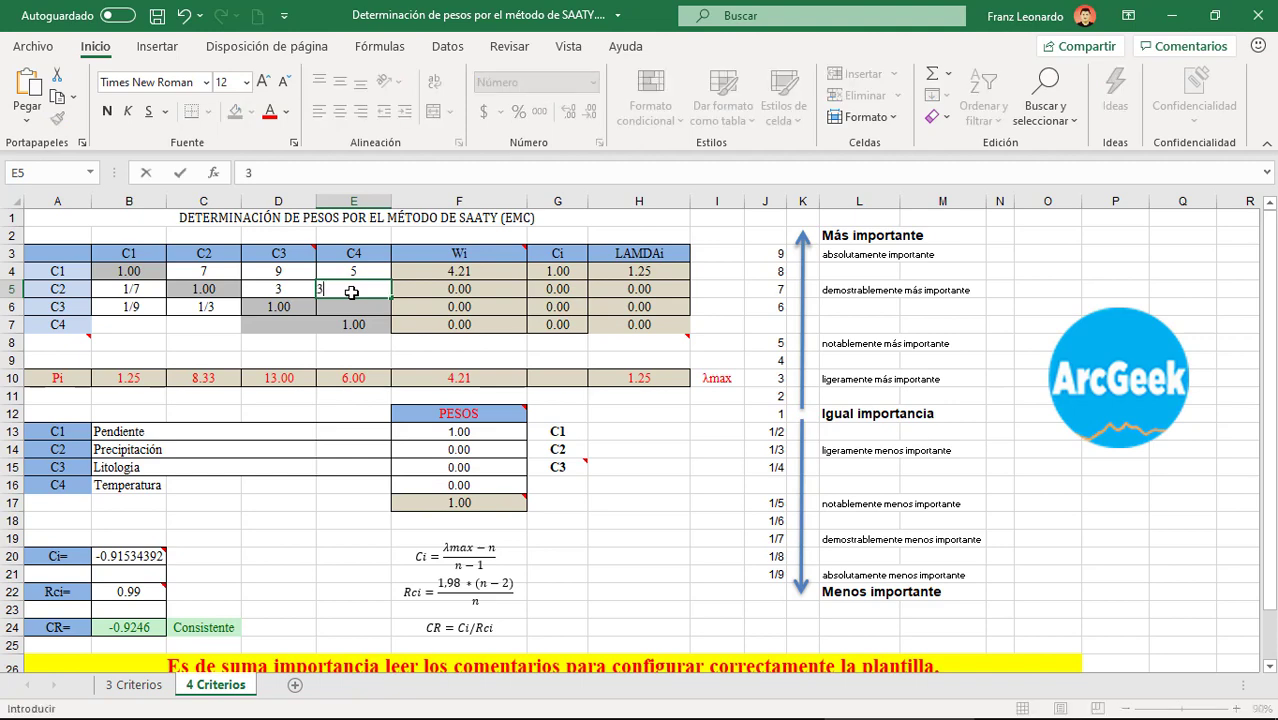
{"action": "key", "text": "Return"}
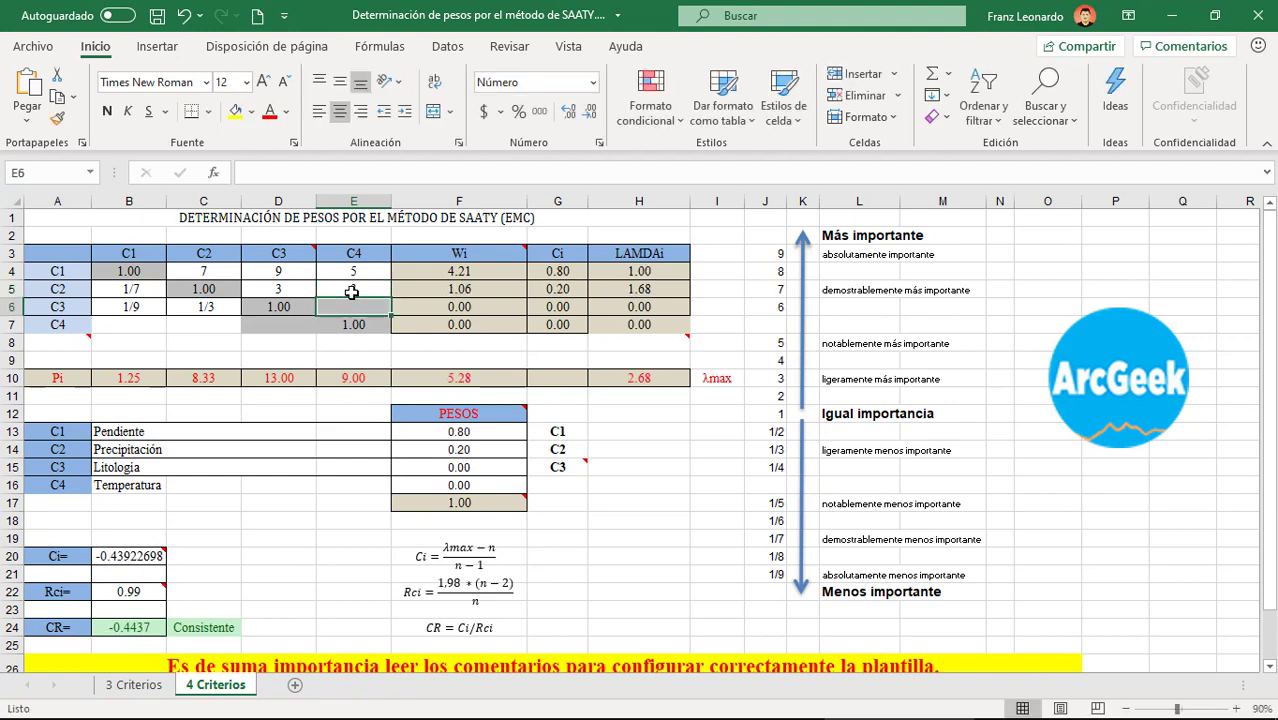
{"action": "type", "text": "6"}
{"action": "key", "text": "Return"}
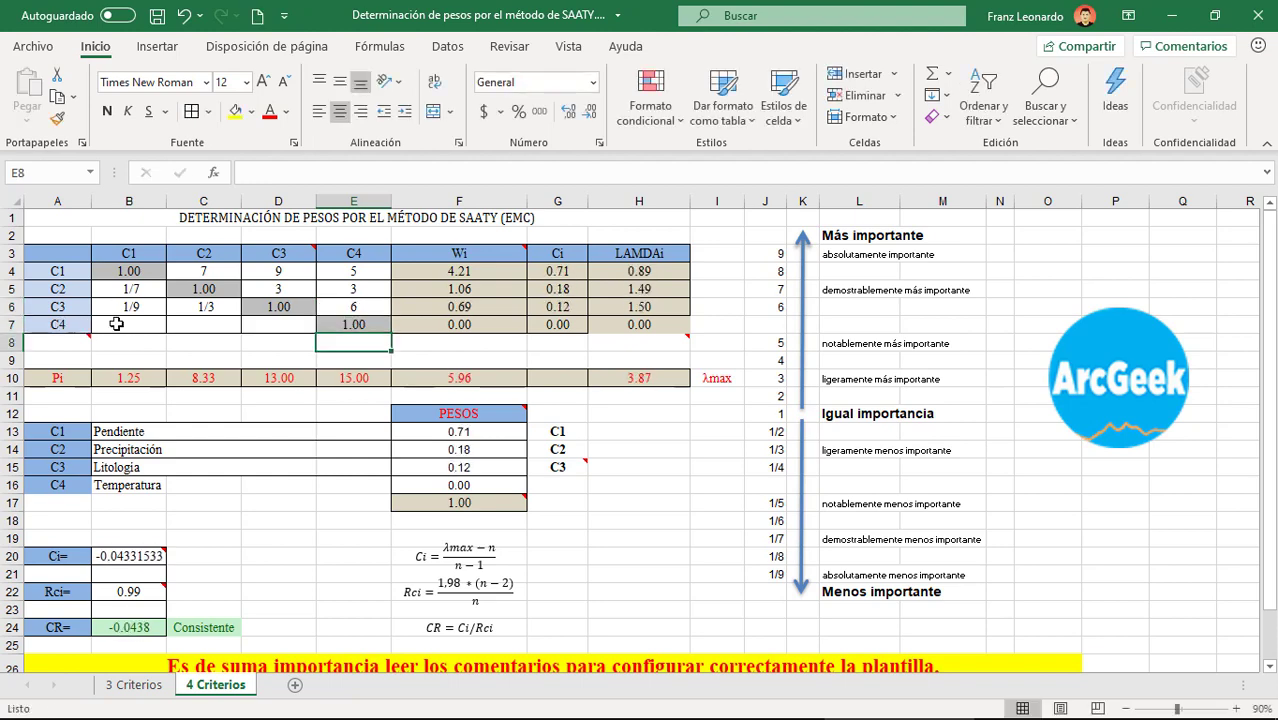
Step: Enter the C4 row reciprocals: 1/5 in B7, 1/3 in C7 and =1/E6 in D7
{"action": "left_click", "coordinate": [122, 324]}
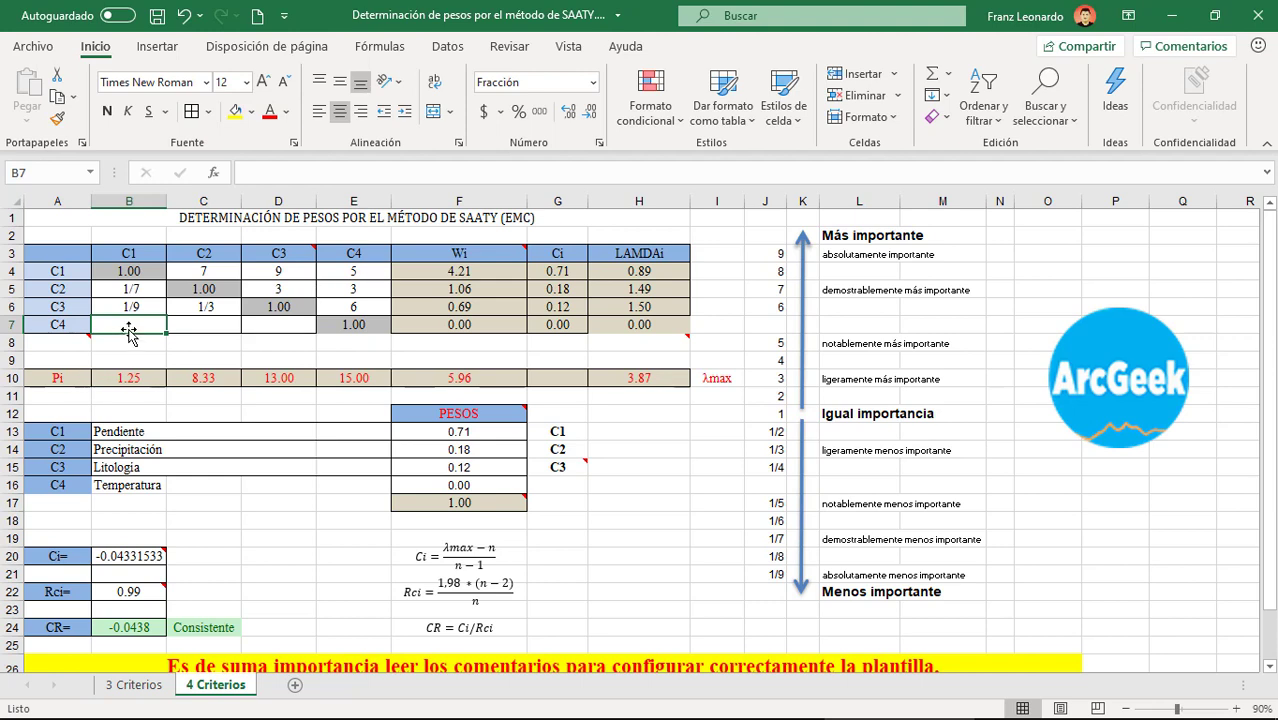
{"action": "type", "text": "=1/"}
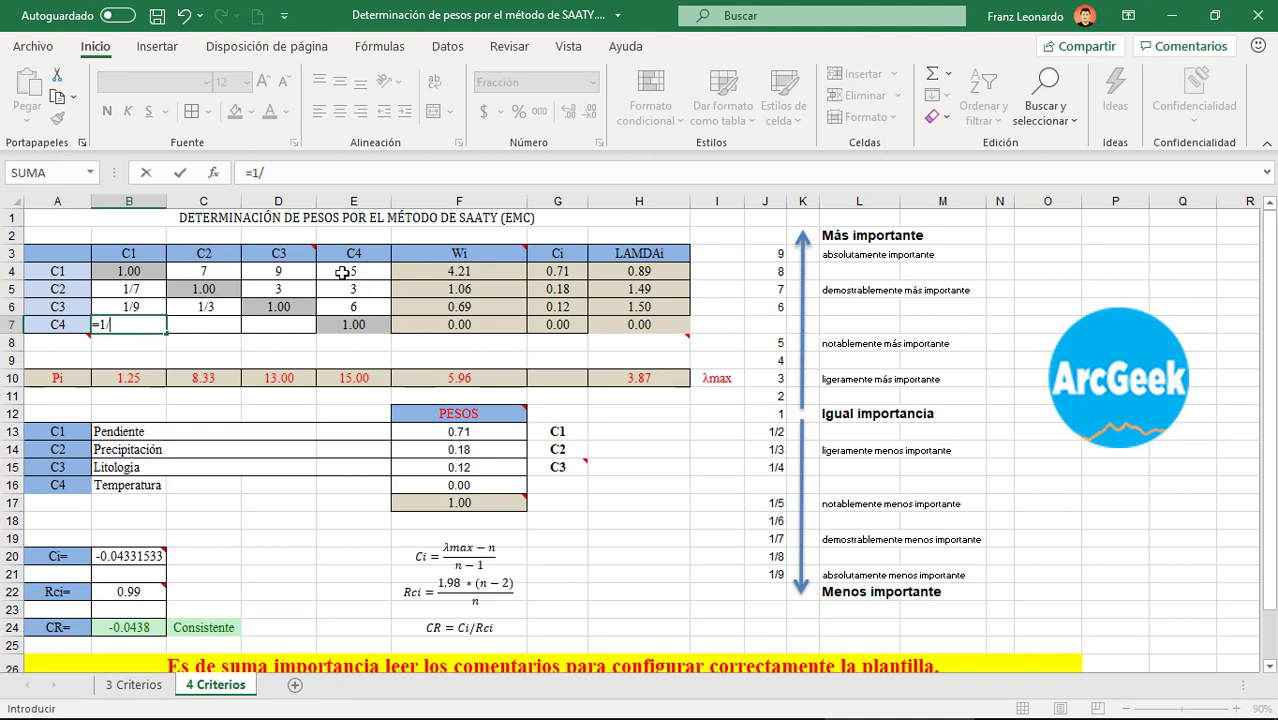
{"action": "type", "text": "5"}
{"action": "key", "text": "Return"}
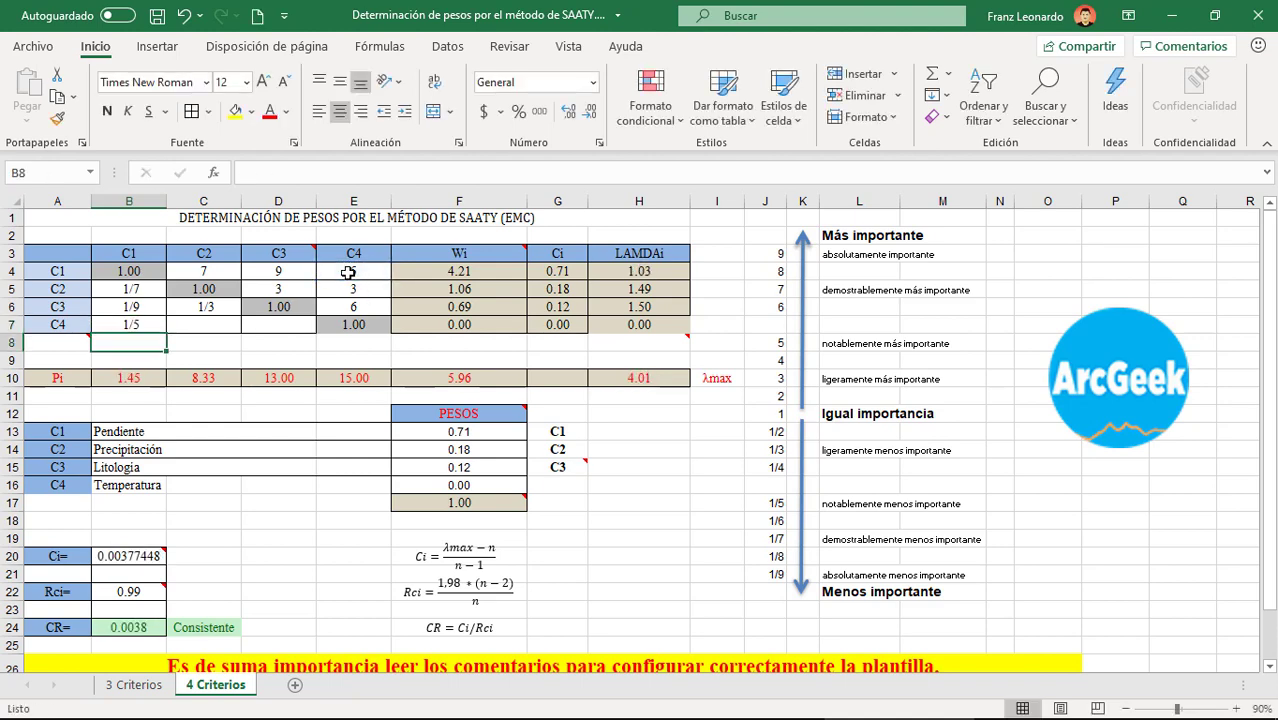
{"action": "left_click", "coordinate": [213, 326]}
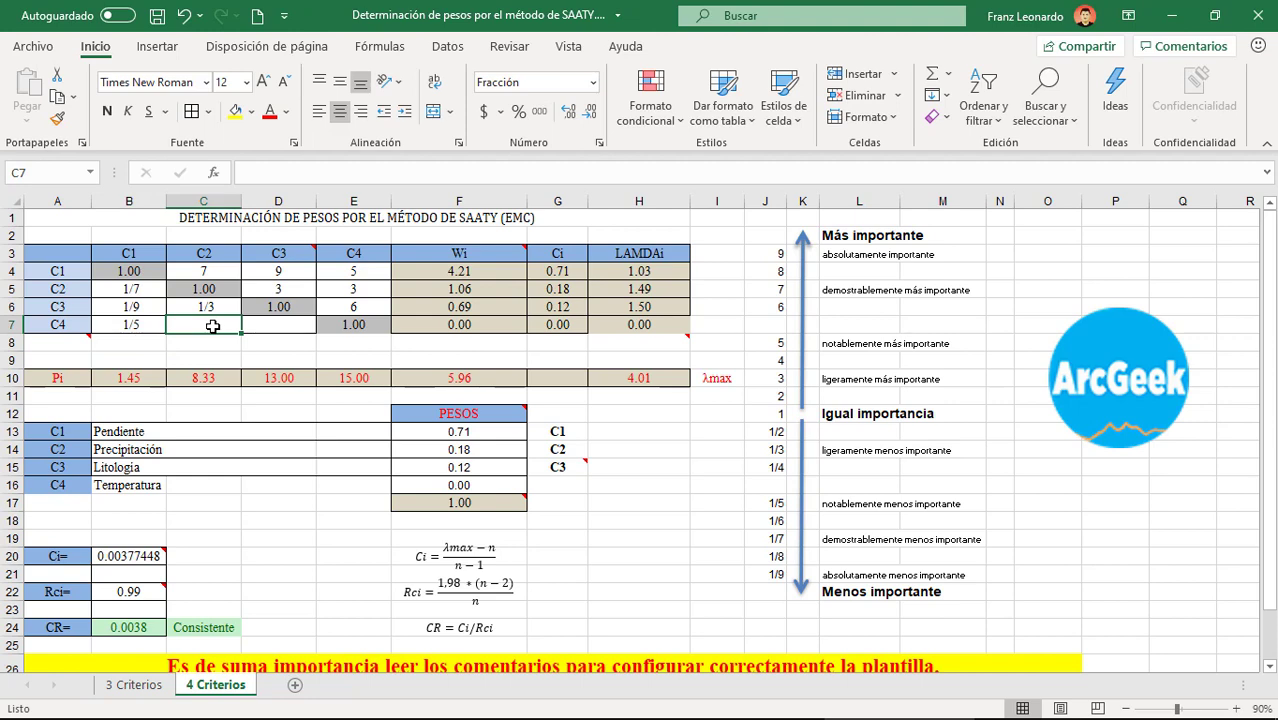
{"action": "type", "text": "="}
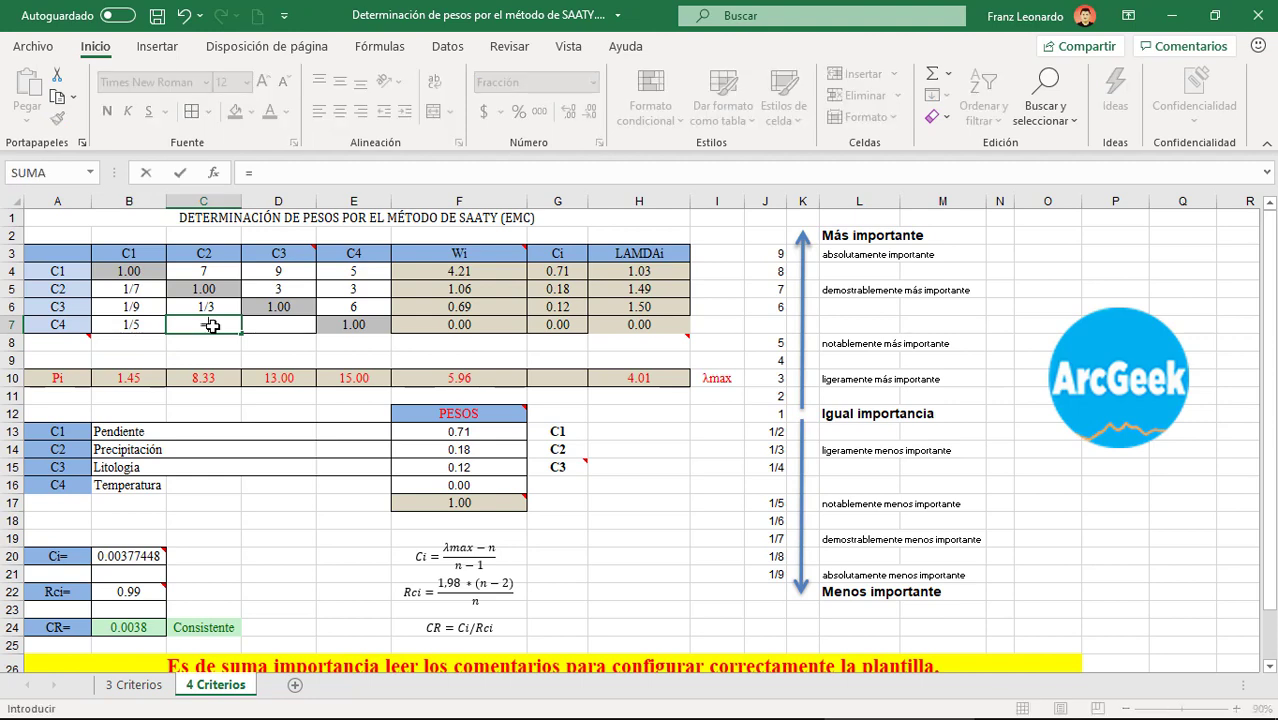
{"action": "type", "text": "1/"}
{"action": "type", "text": "3"}
{"action": "key", "text": "Return"}
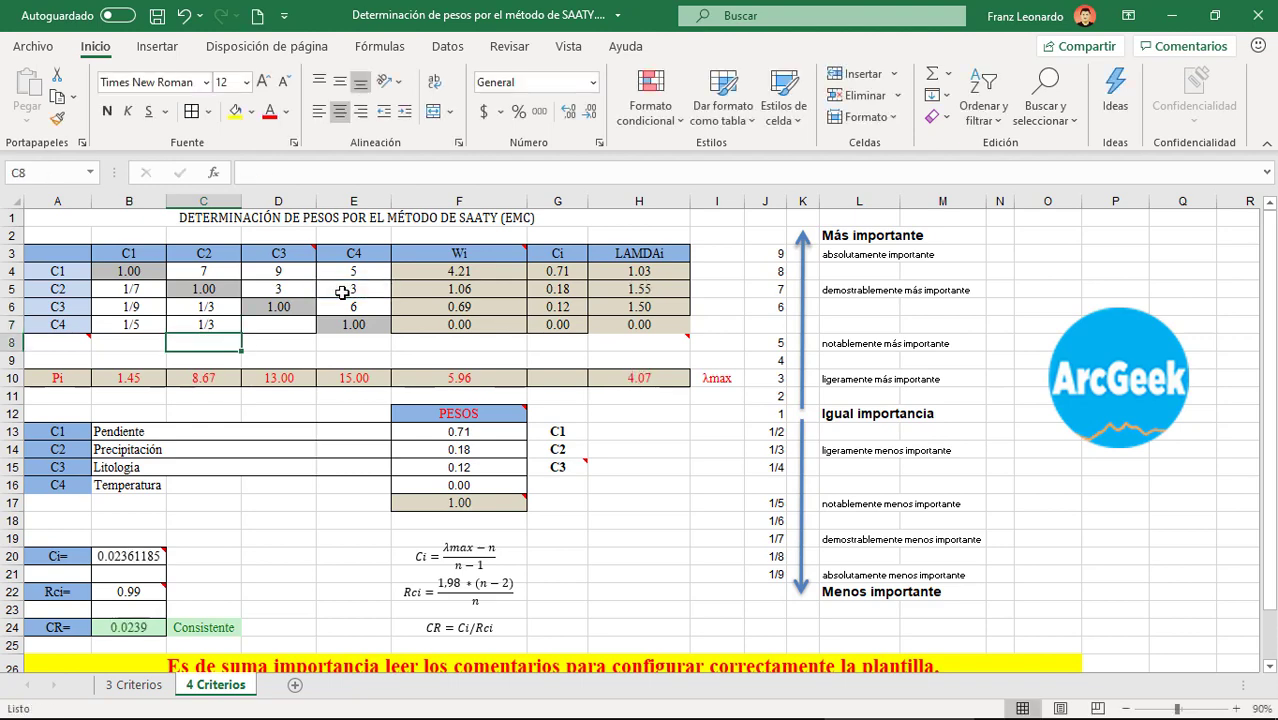
{"action": "left_click", "coordinate": [284, 326]}
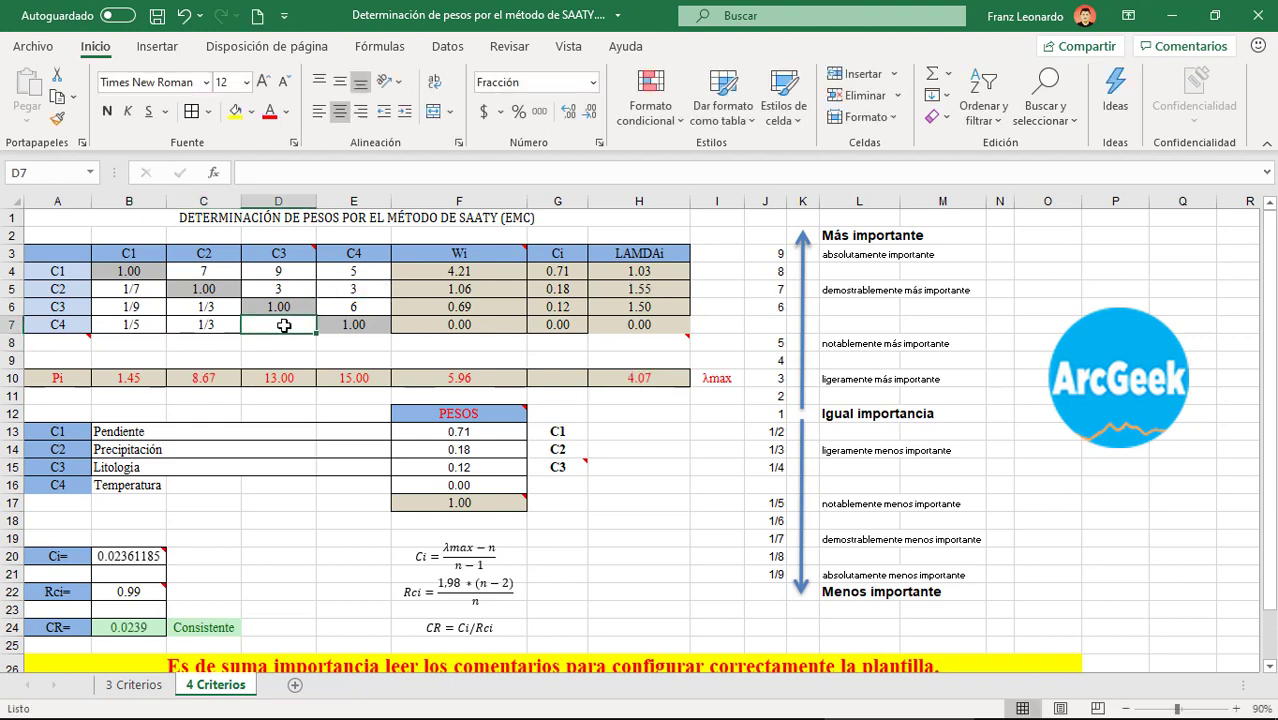
{"action": "type", "text": "="}
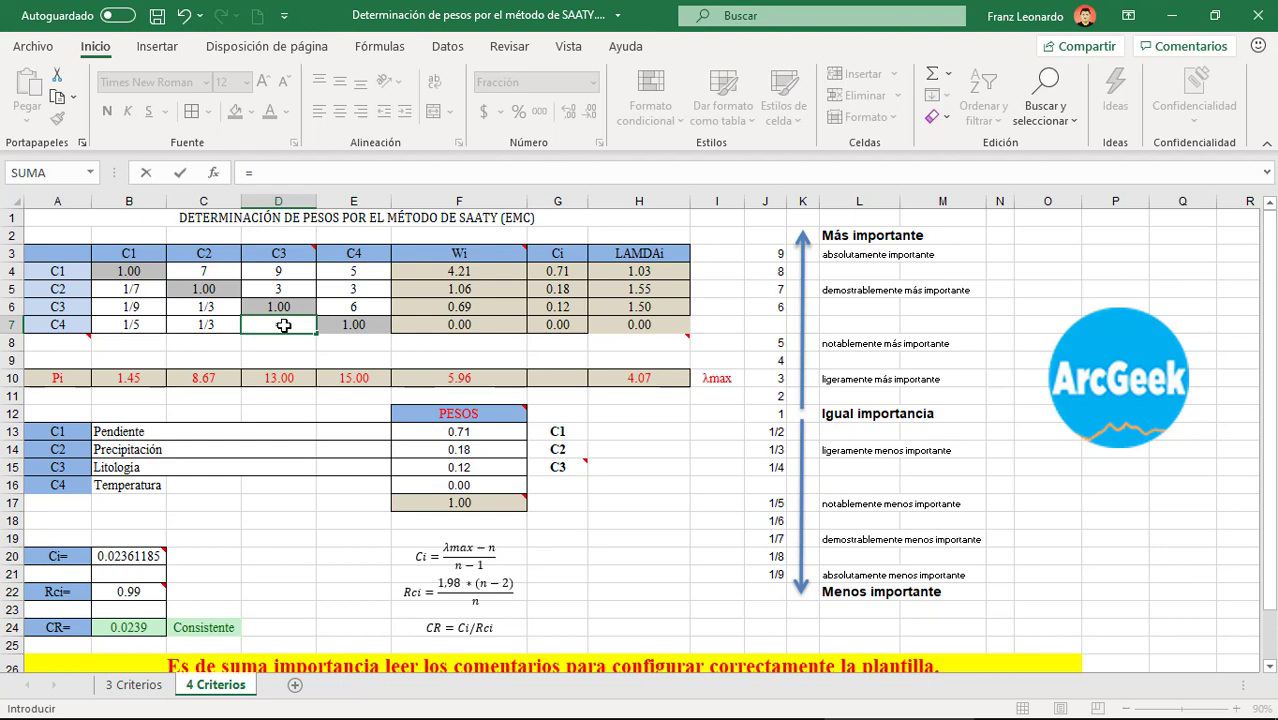
{"action": "type", "text": "1/"}
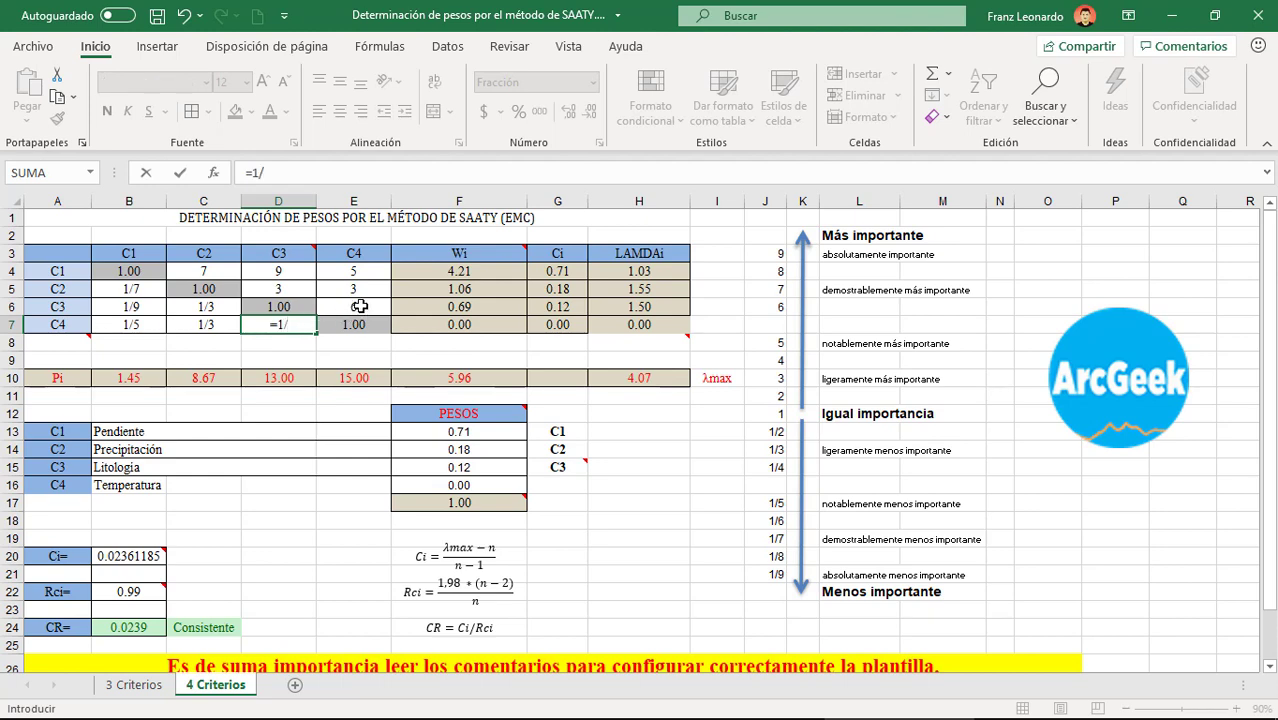
{"action": "left_click", "coordinate": [359, 306]}
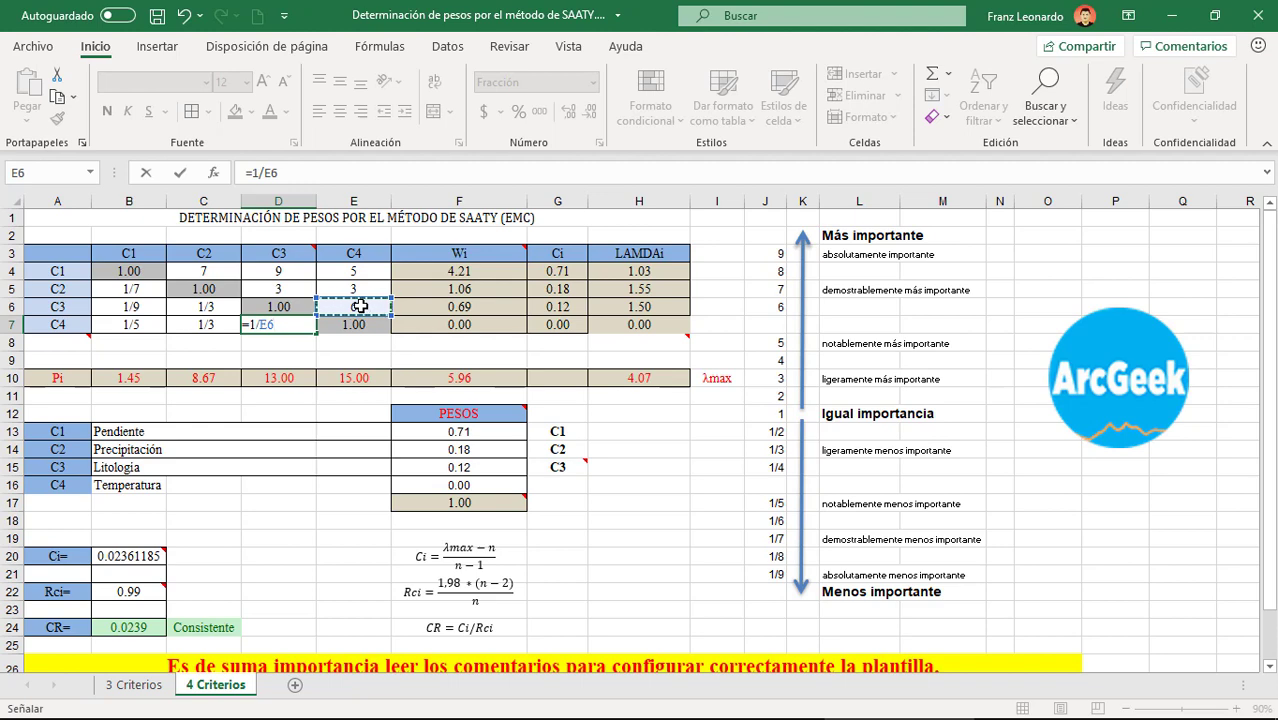
{"action": "key", "text": "Return"}
Step: Move off the matrix and switch to the 3 Criterios sheet
{"action": "left_click", "coordinate": [278, 556]}
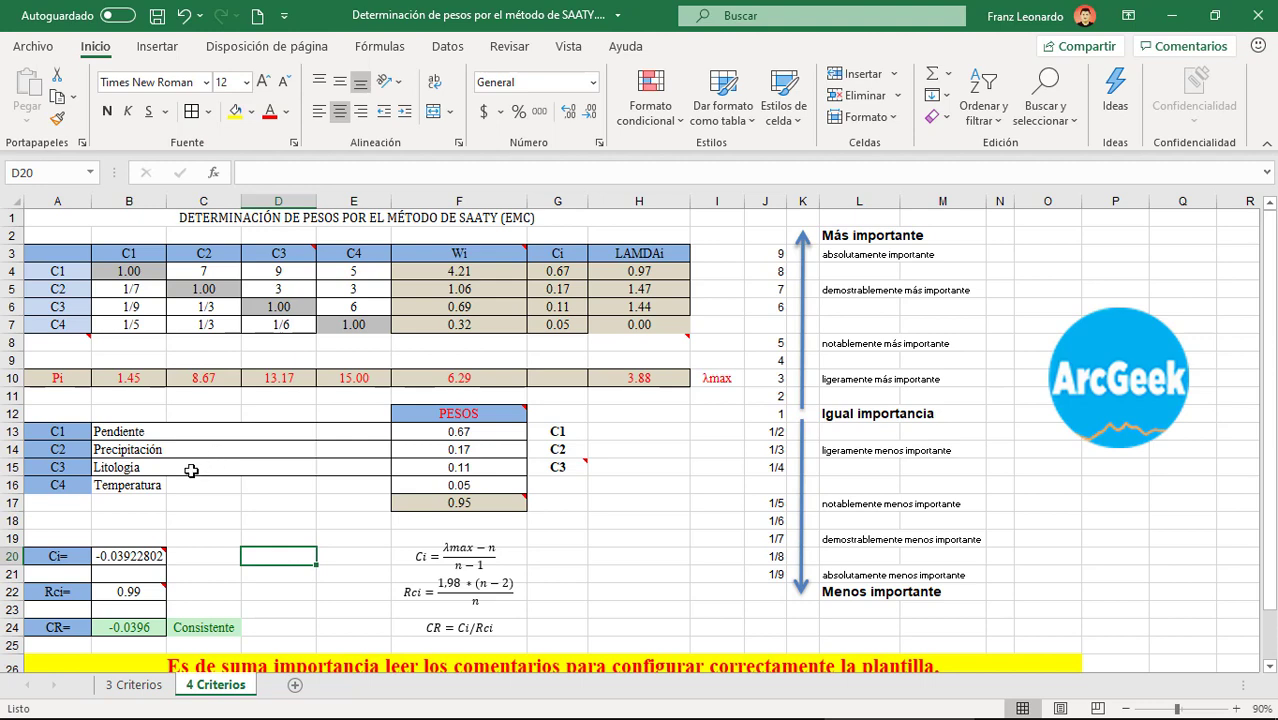
{"action": "left_click", "coordinate": [638, 449]}
{"action": "key", "text": "ctrl+Page_Up"}
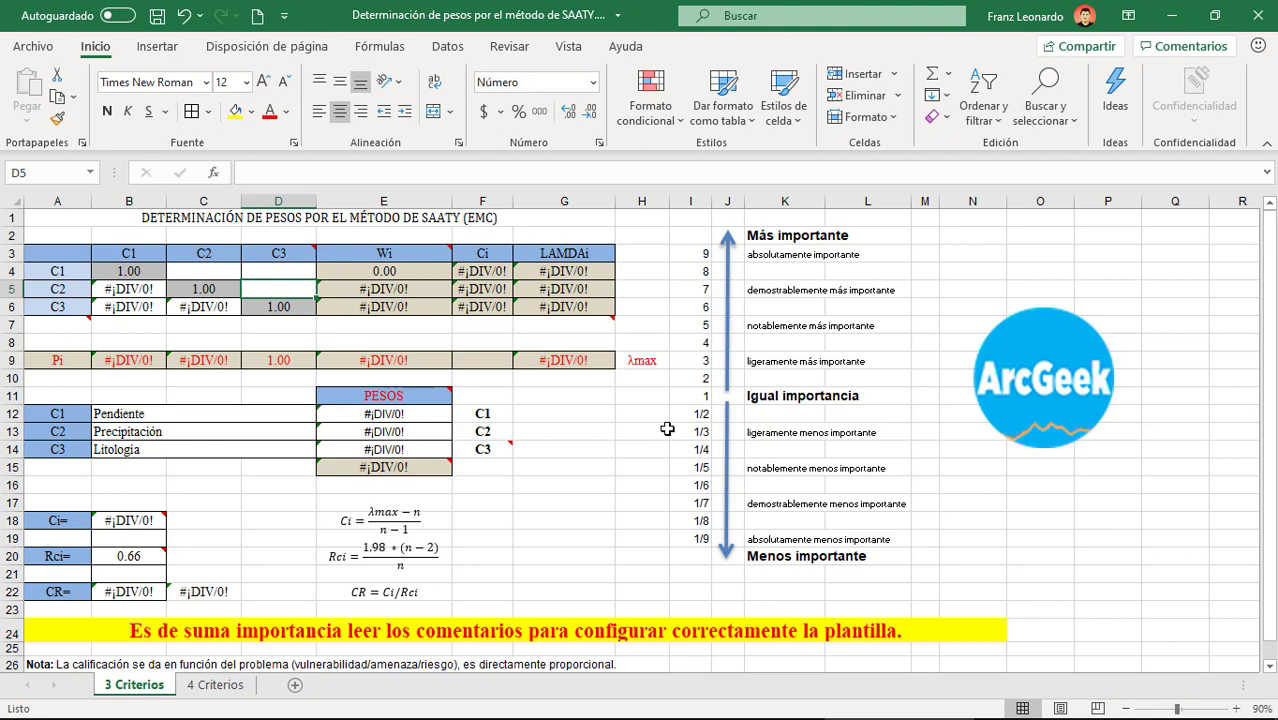
Step: Enter the heading 'Riesgo de delizamiento' in B11 above the criteria list
{"action": "left_click", "coordinate": [110, 392]}
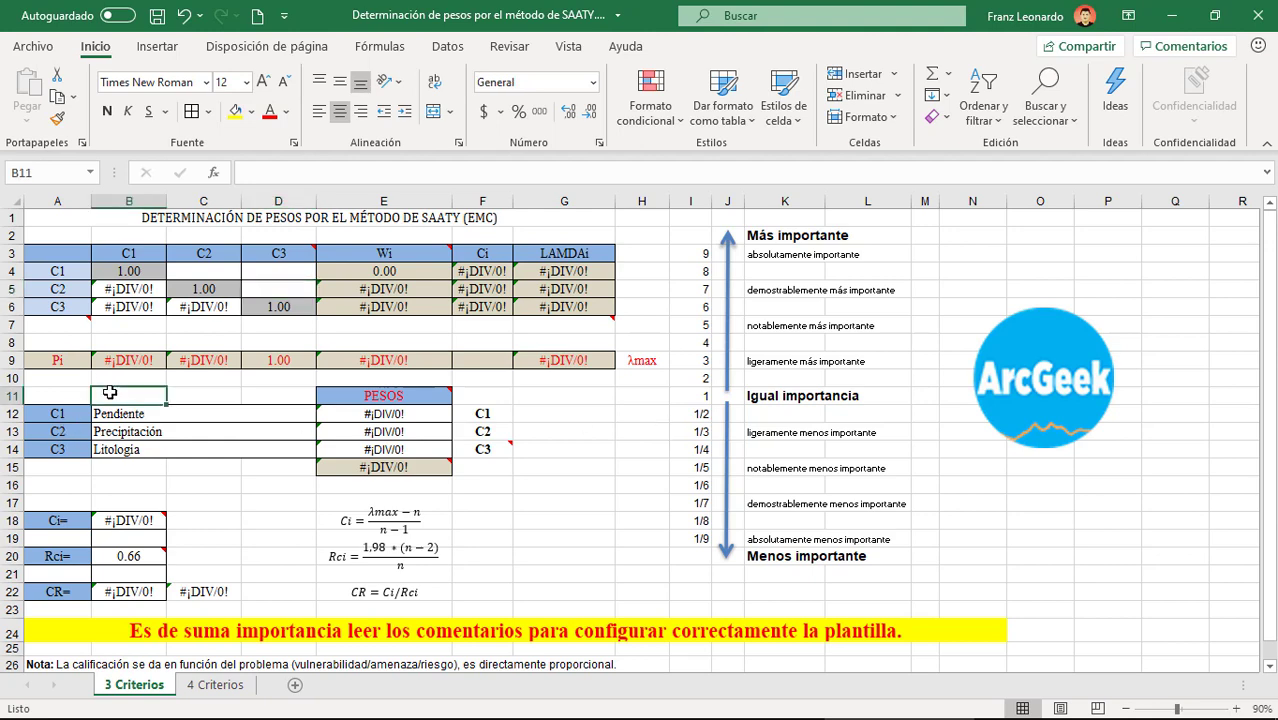
{"action": "double_click", "coordinate": [110, 392]}
{"action": "type", "text": "Riesgo de delizamiento"}
{"action": "key", "text": "Return"}
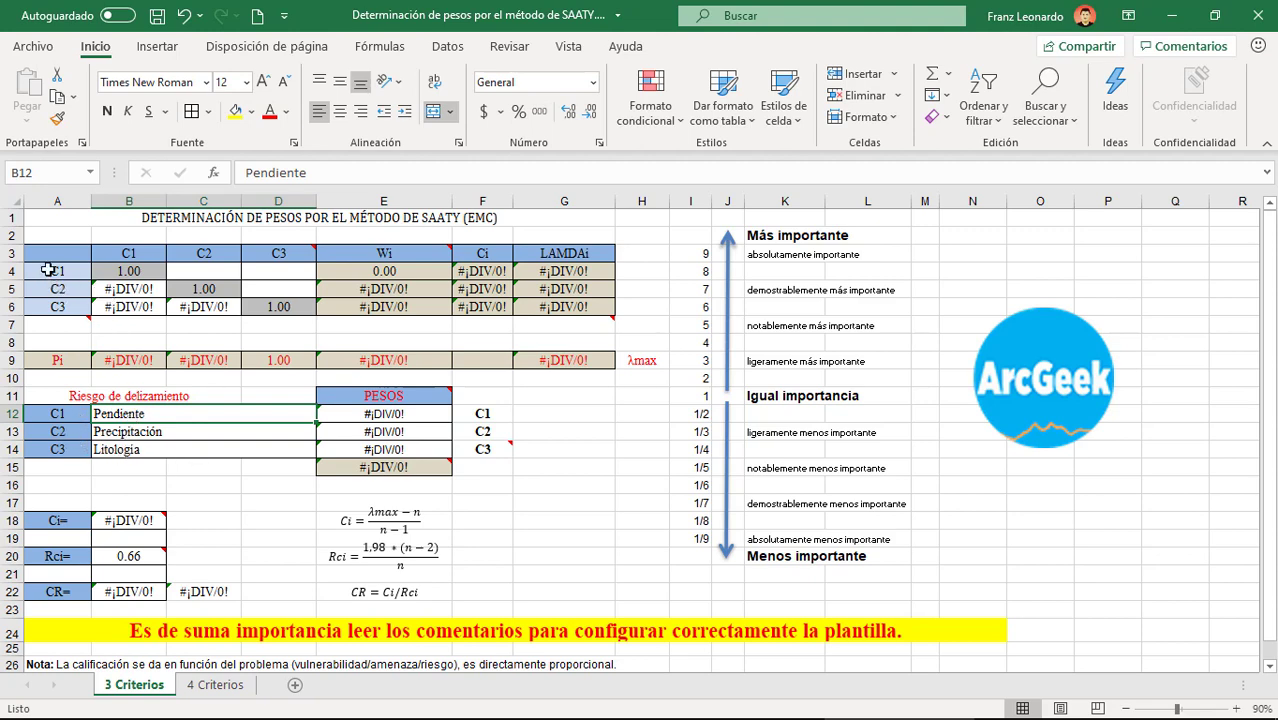
Step: Review the C1 row, its B4 diagonal, and the Pendiente and Precipitación criteria
{"action": "left_click", "coordinate": [50, 271]}
{"action": "left_click", "coordinate": [123, 271]}
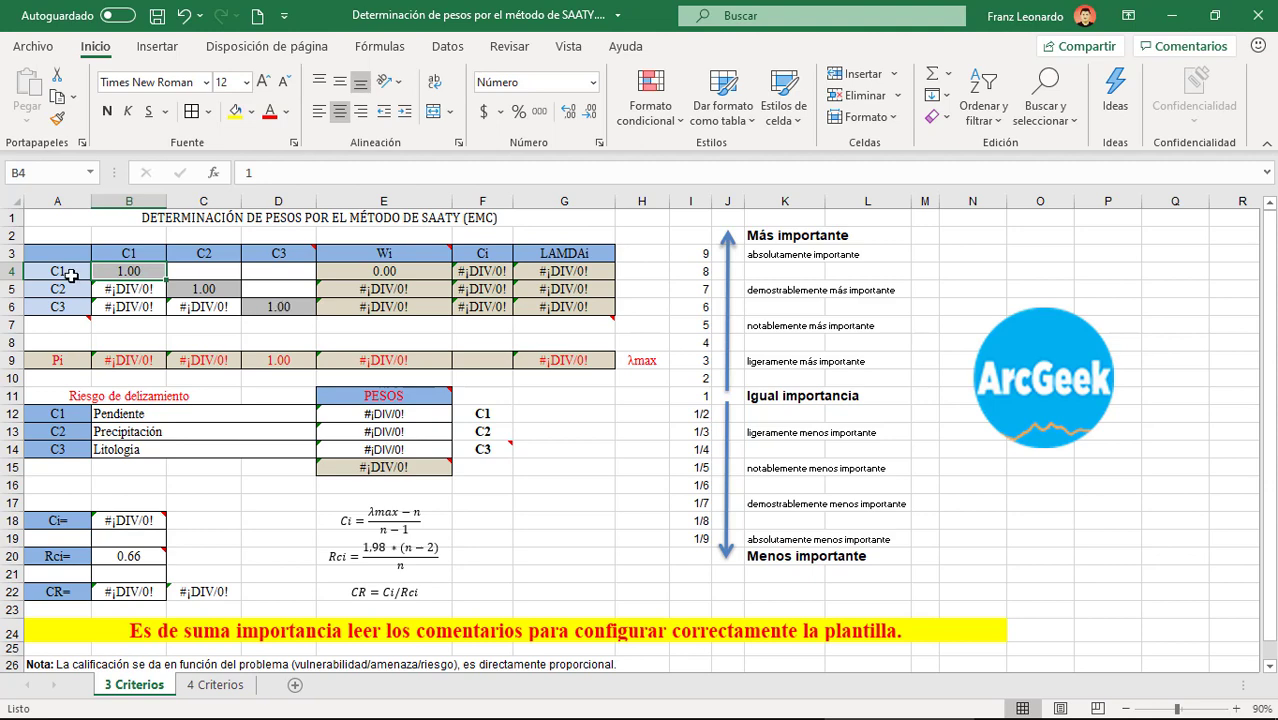
{"action": "left_click", "coordinate": [68, 274]}
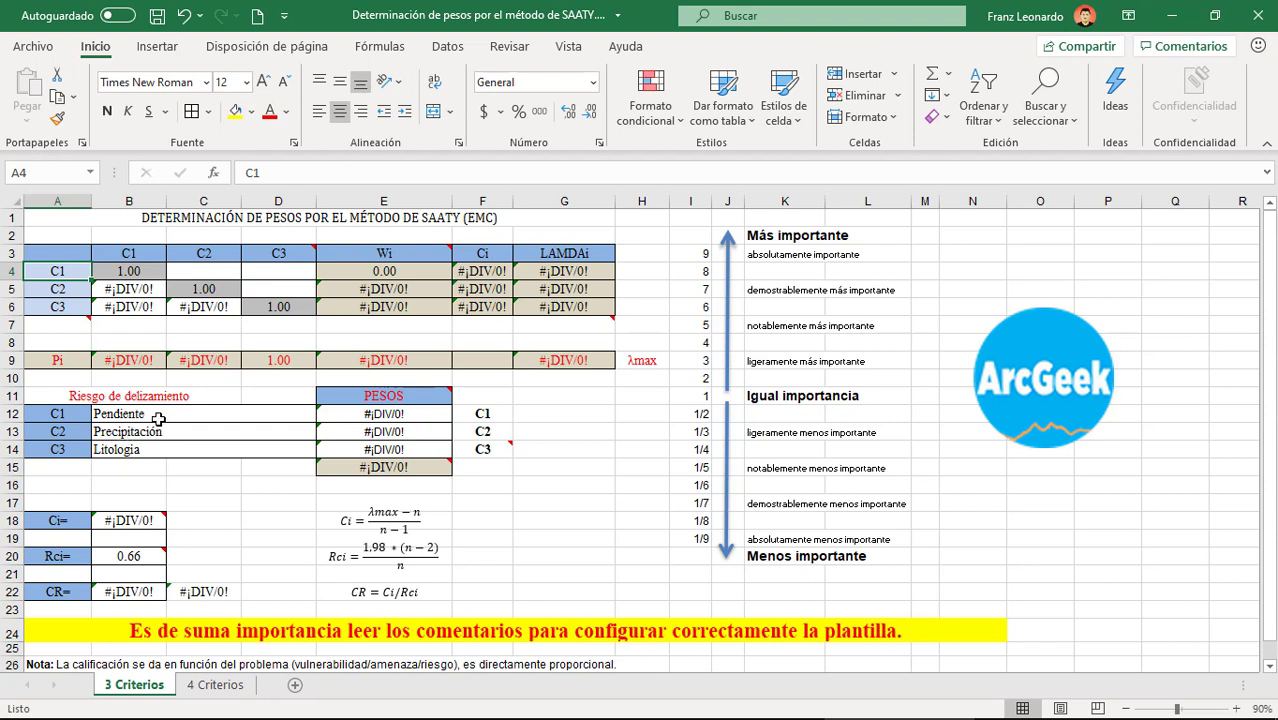
{"action": "left_click", "coordinate": [161, 418]}
{"action": "left_click", "coordinate": [161, 433]}
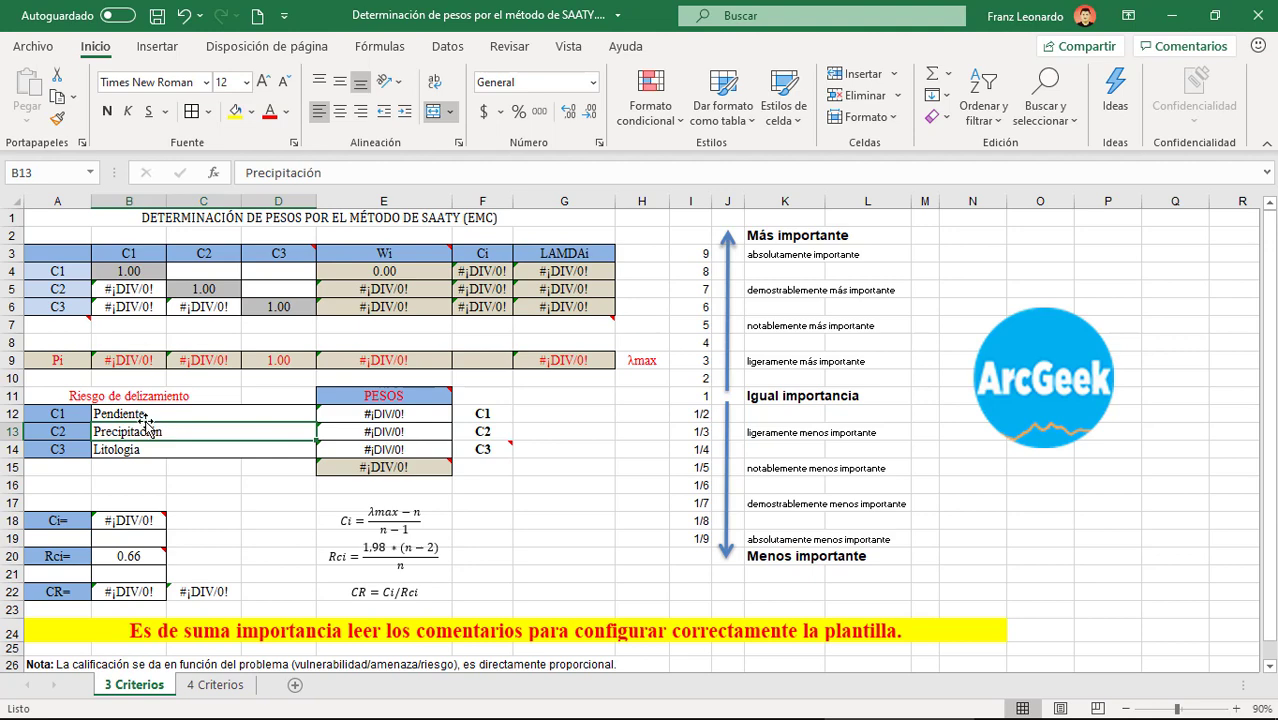
{"action": "left_click", "coordinate": [212, 274]}
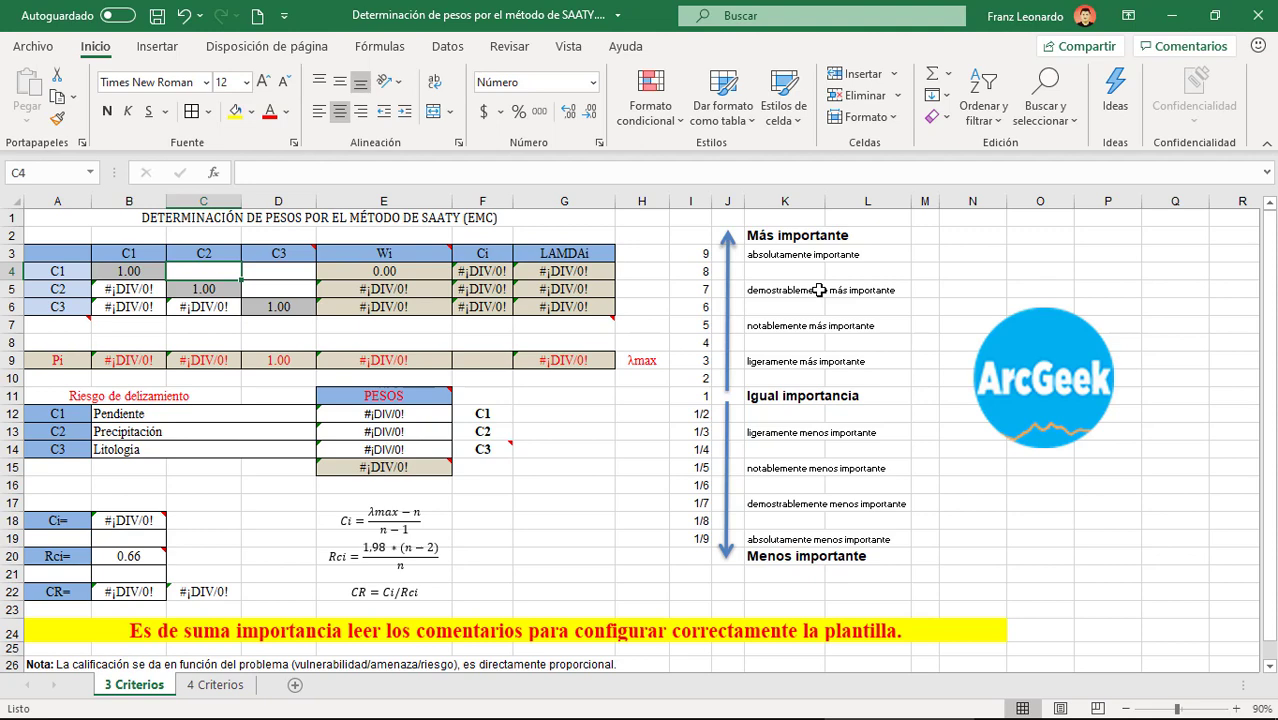
Step: Enter judgements 9 in C4, 3 in D4 and 1 in D5, then review C4 and D4
{"action": "key", "text": "F2"}
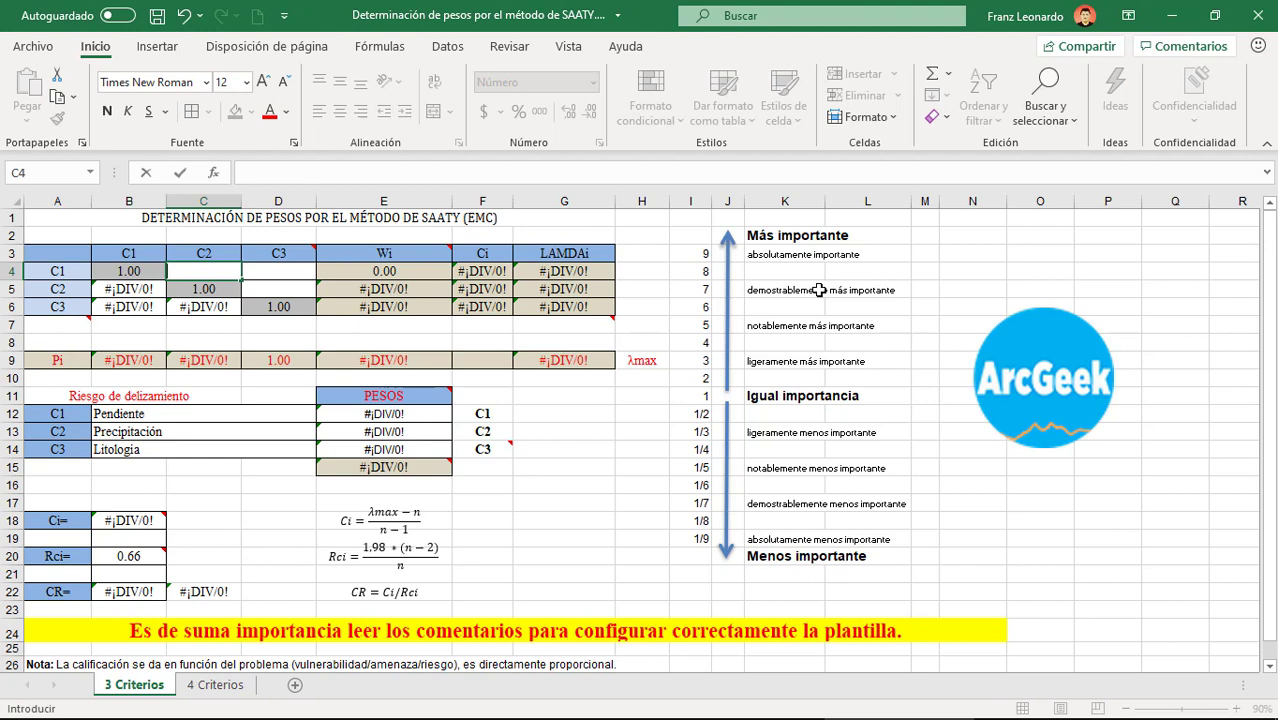
{"action": "type", "text": "9"}
{"action": "key", "text": "Return"}
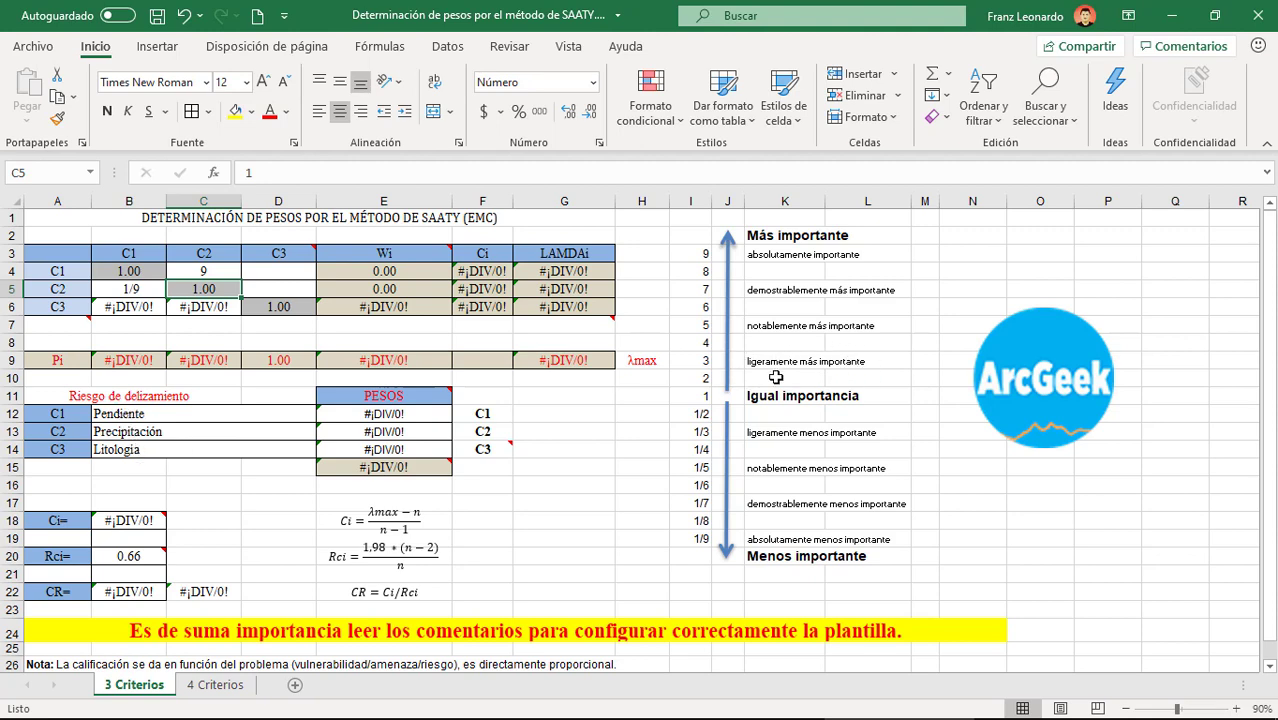
{"action": "left_click", "coordinate": [283, 270]}
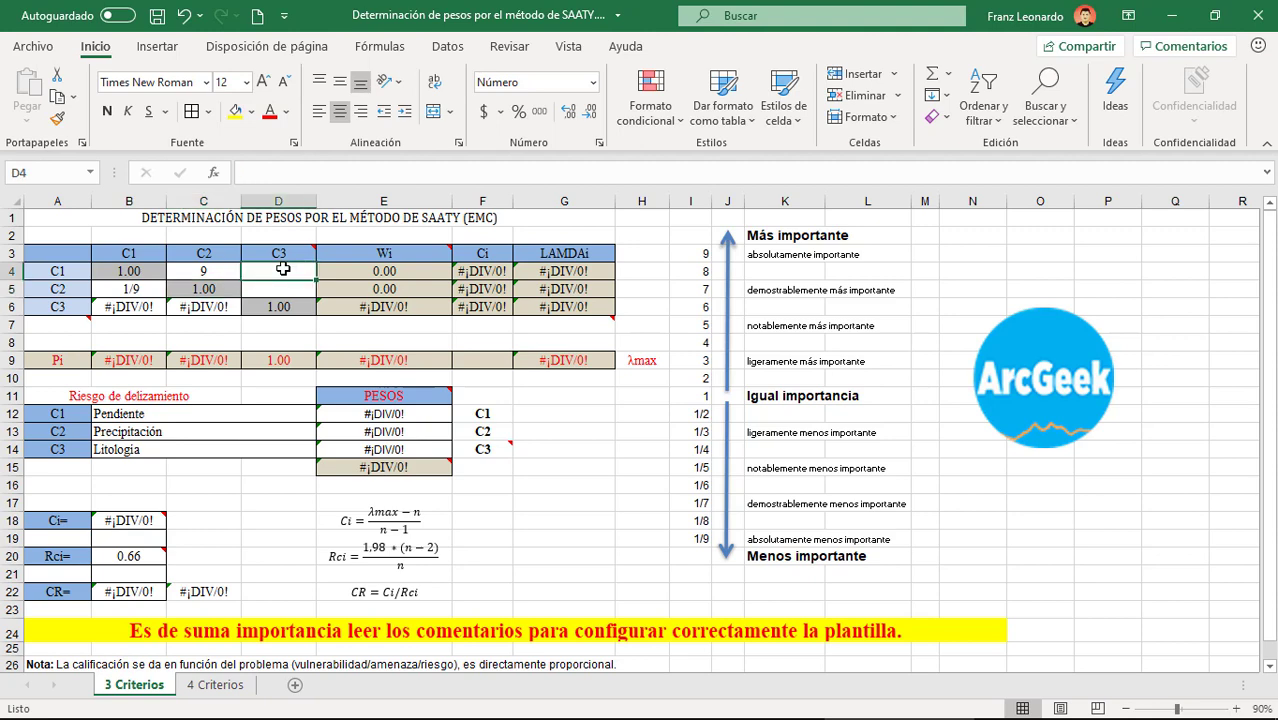
{"action": "type", "text": "3"}
{"action": "key", "text": "Return"}
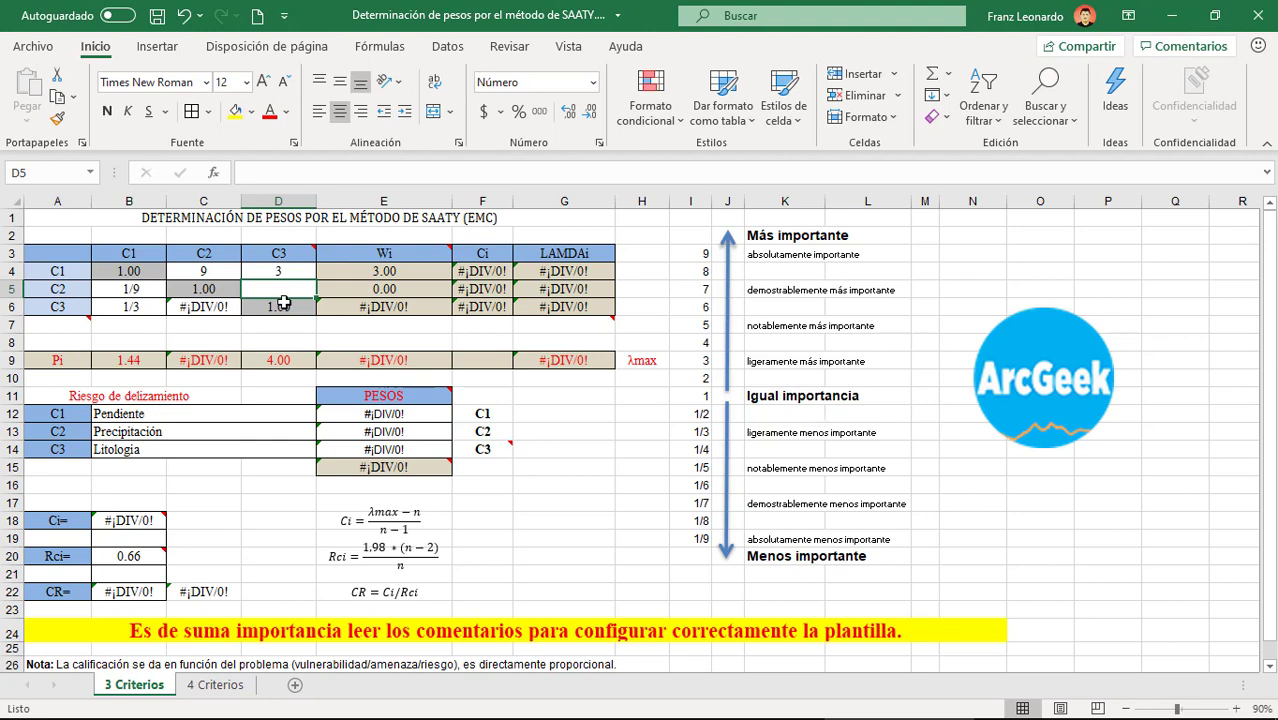
{"action": "type", "text": "1"}
{"action": "key", "text": "Return"}
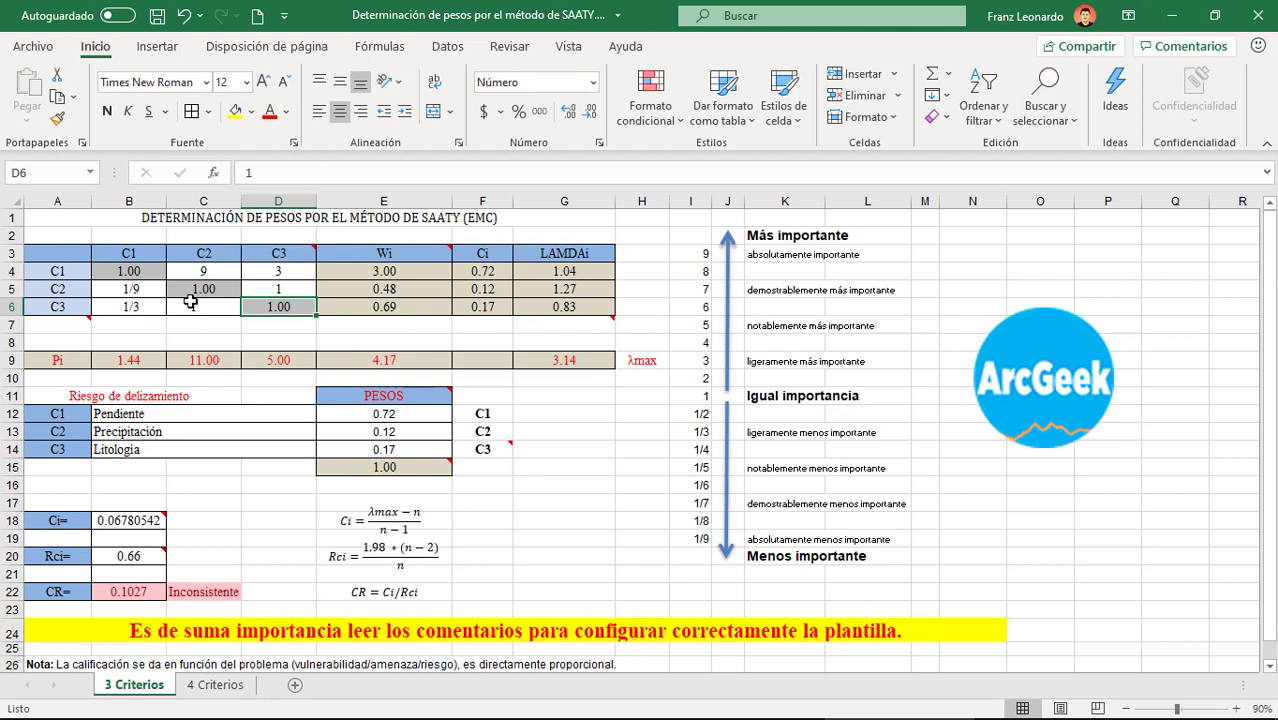
{"action": "left_click", "coordinate": [205, 275]}
{"action": "left_click", "coordinate": [290, 277]}
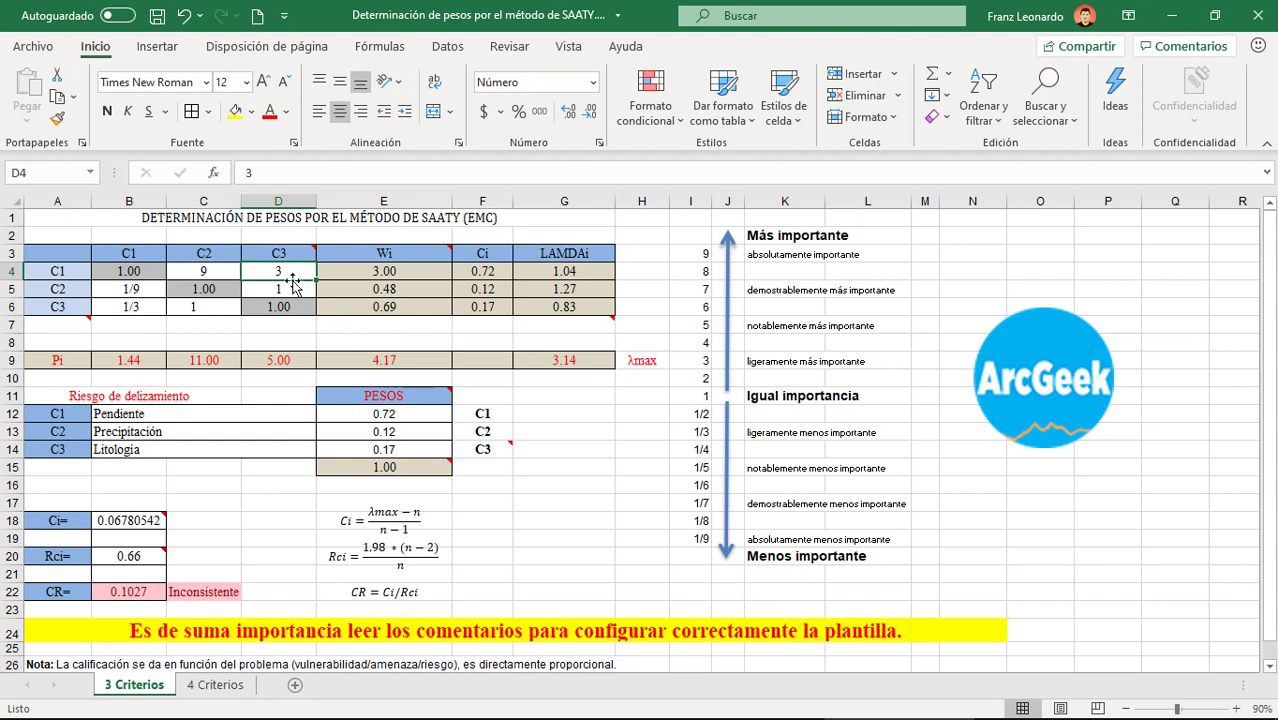
Step: After reviewing the criteria, change D4 to 7 and D5 to =1/3
{"action": "left_click", "coordinate": [283, 291]}
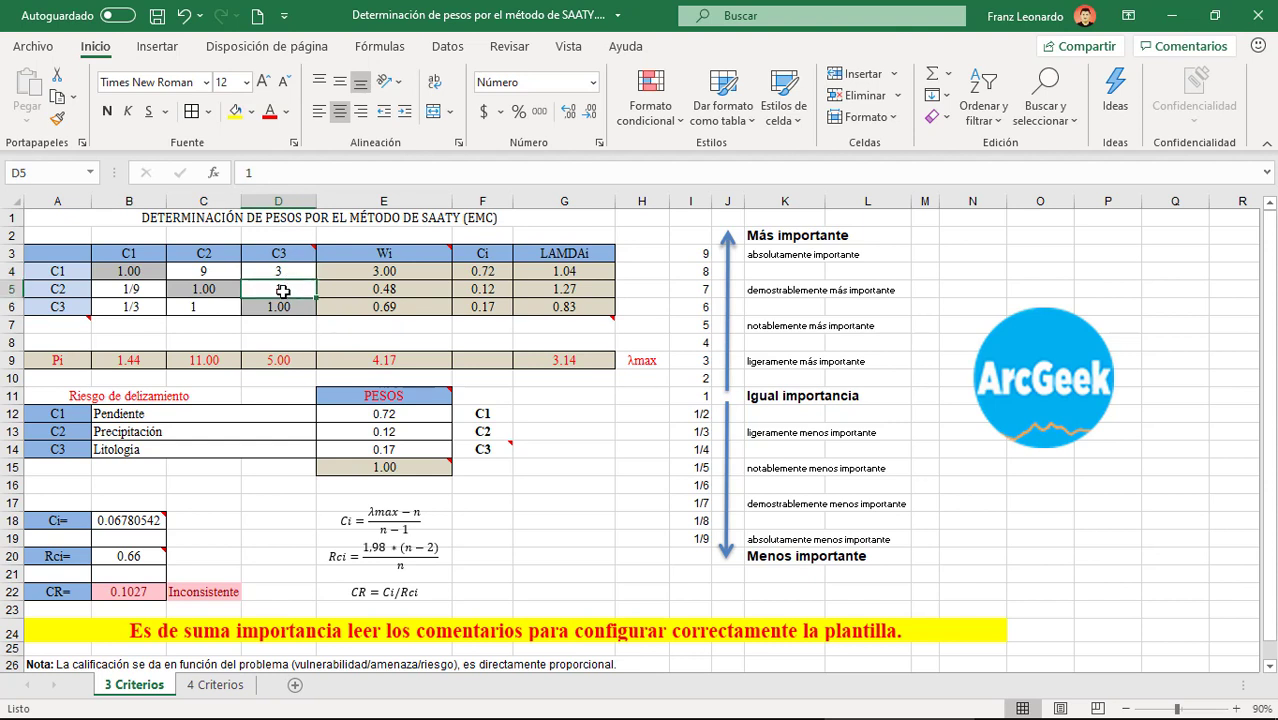
{"action": "left_click", "coordinate": [116, 414]}
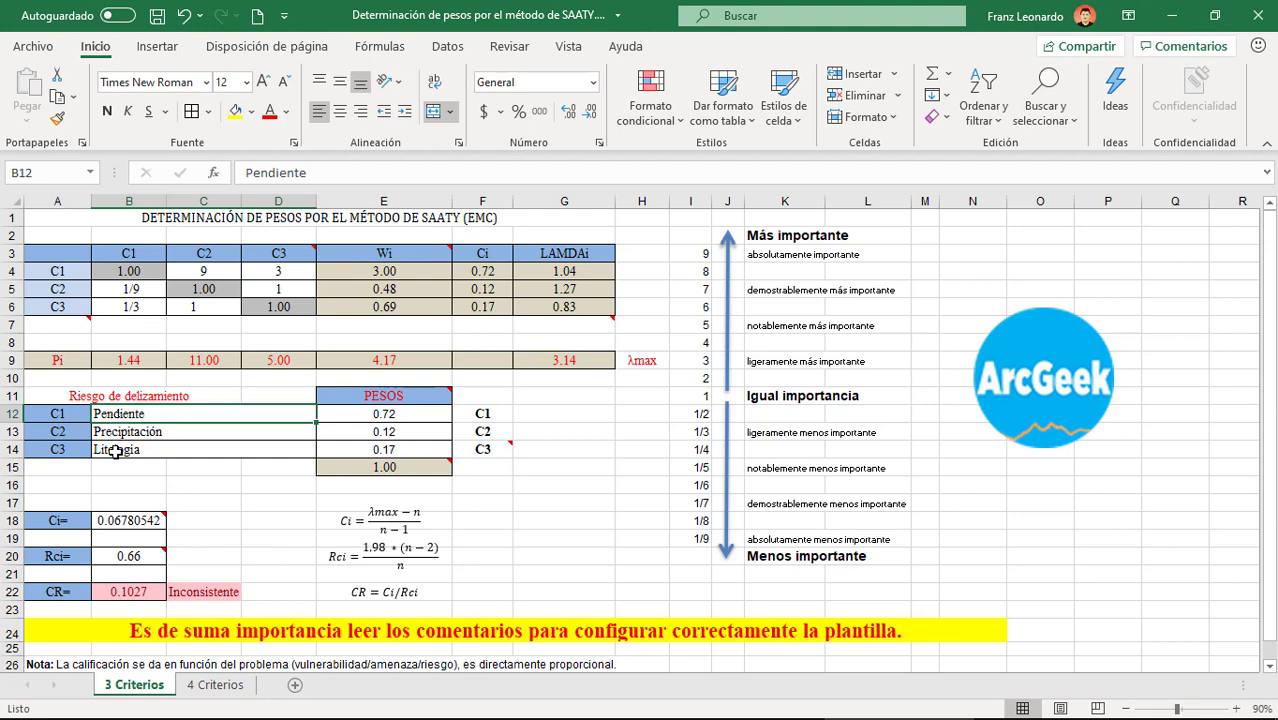
{"action": "left_click", "coordinate": [117, 450]}
{"action": "left_click", "coordinate": [278, 274]}
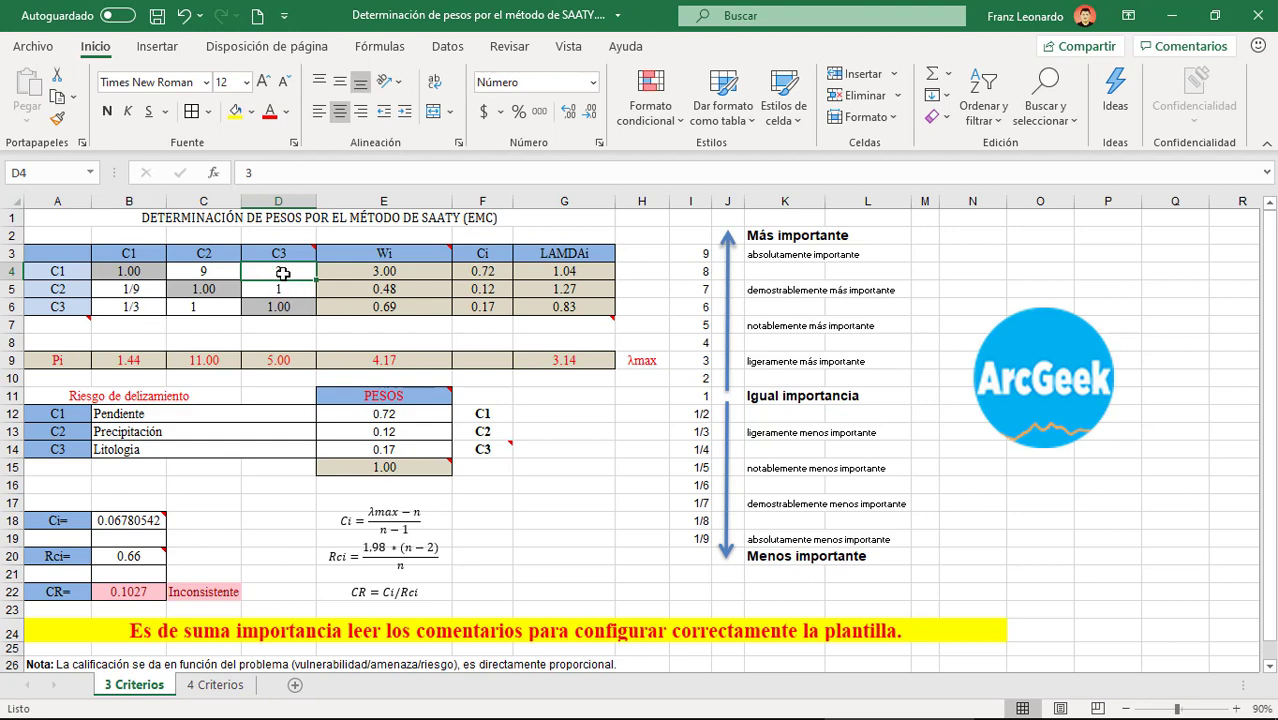
{"action": "type", "text": "7"}
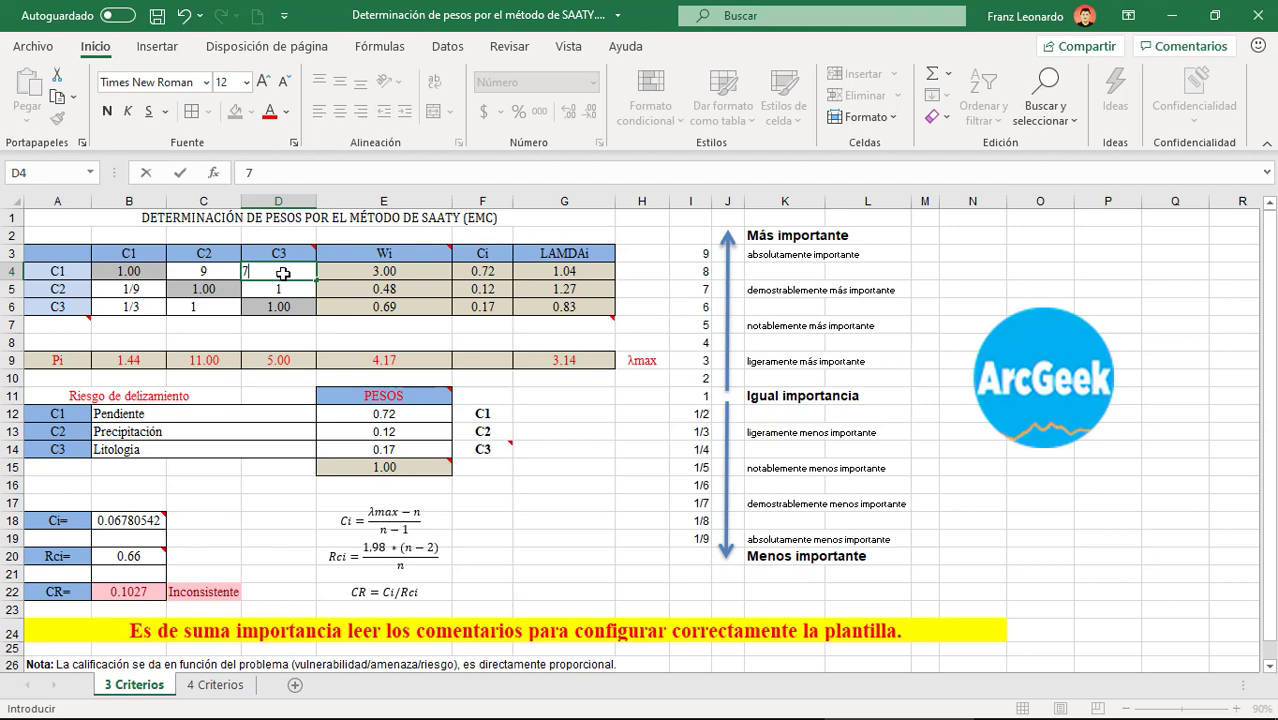
{"action": "key", "text": "Return"}
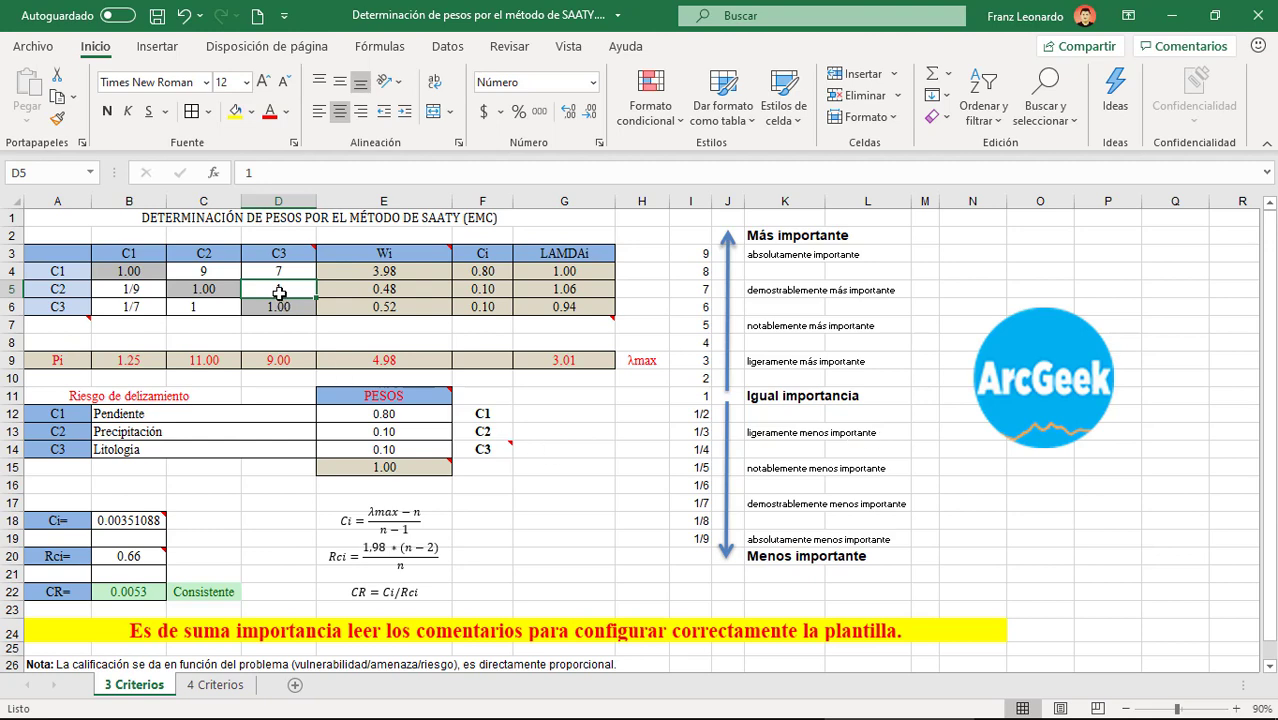
{"action": "type", "text": "=1"}
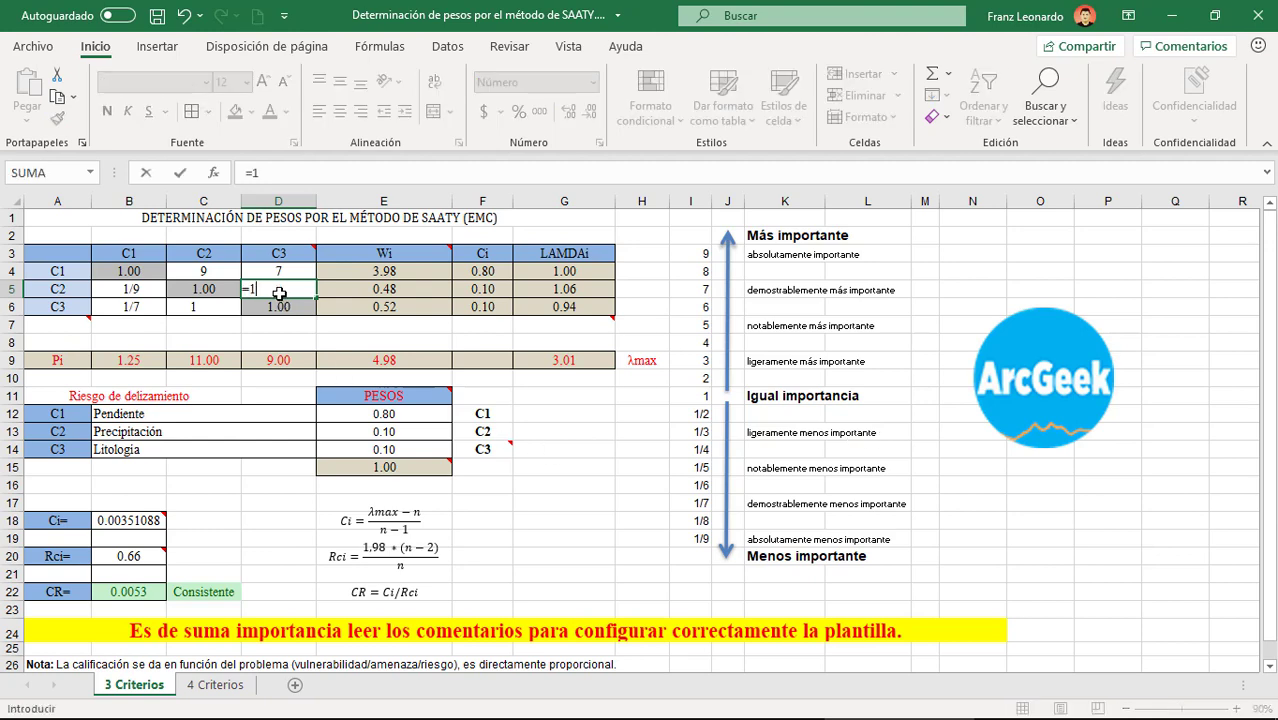
{"action": "type", "text": "/3"}
{"action": "key", "text": "ctrl+Return"}
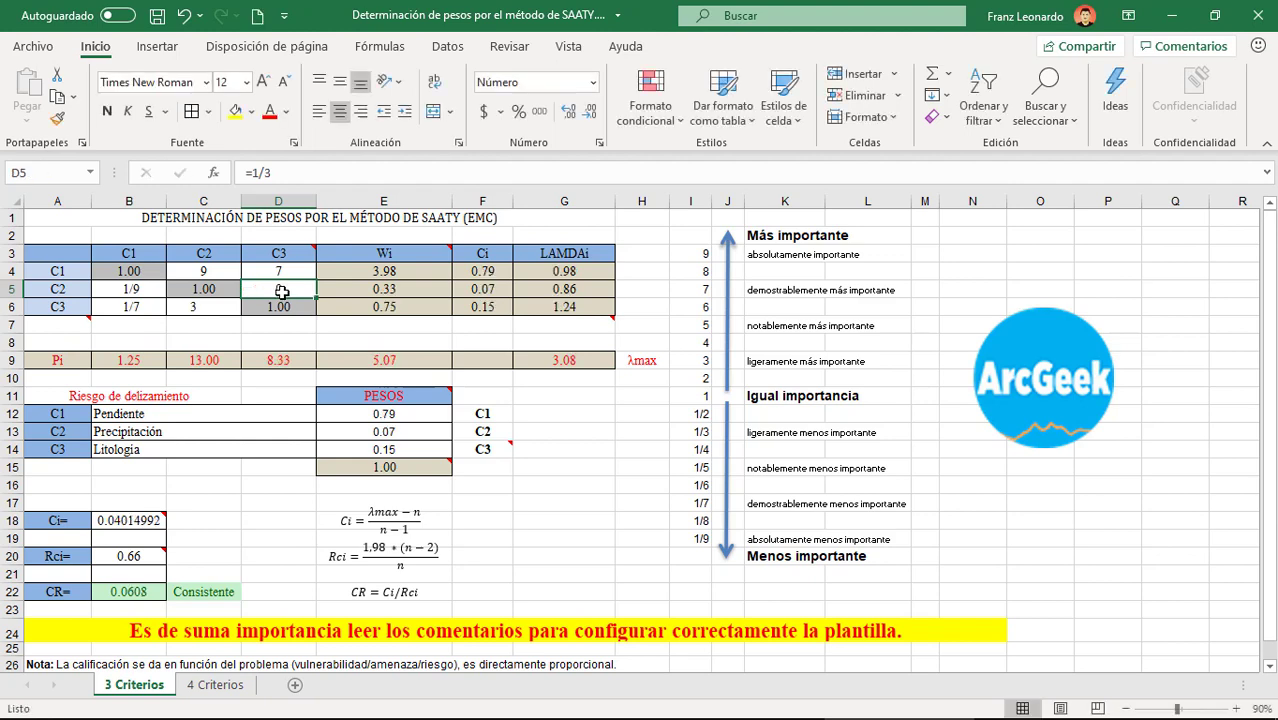
Step: Add two decimal places to D5 so it reads 0.33, then check the Pendiente weight
{"action": "left_click", "coordinate": [571, 113]}
{"action": "left_click", "coordinate": [572, 114]}
{"action": "left_click", "coordinate": [135, 416]}
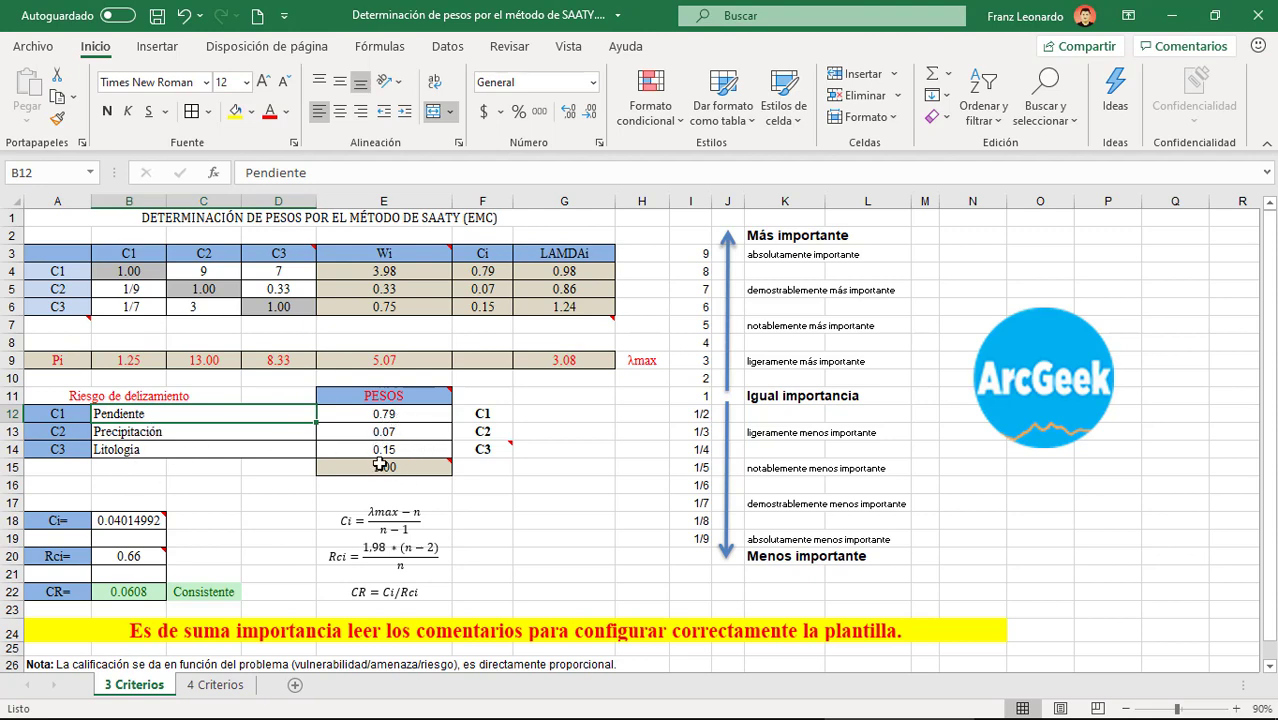
{"action": "mouse_move", "coordinate": [405, 459]}
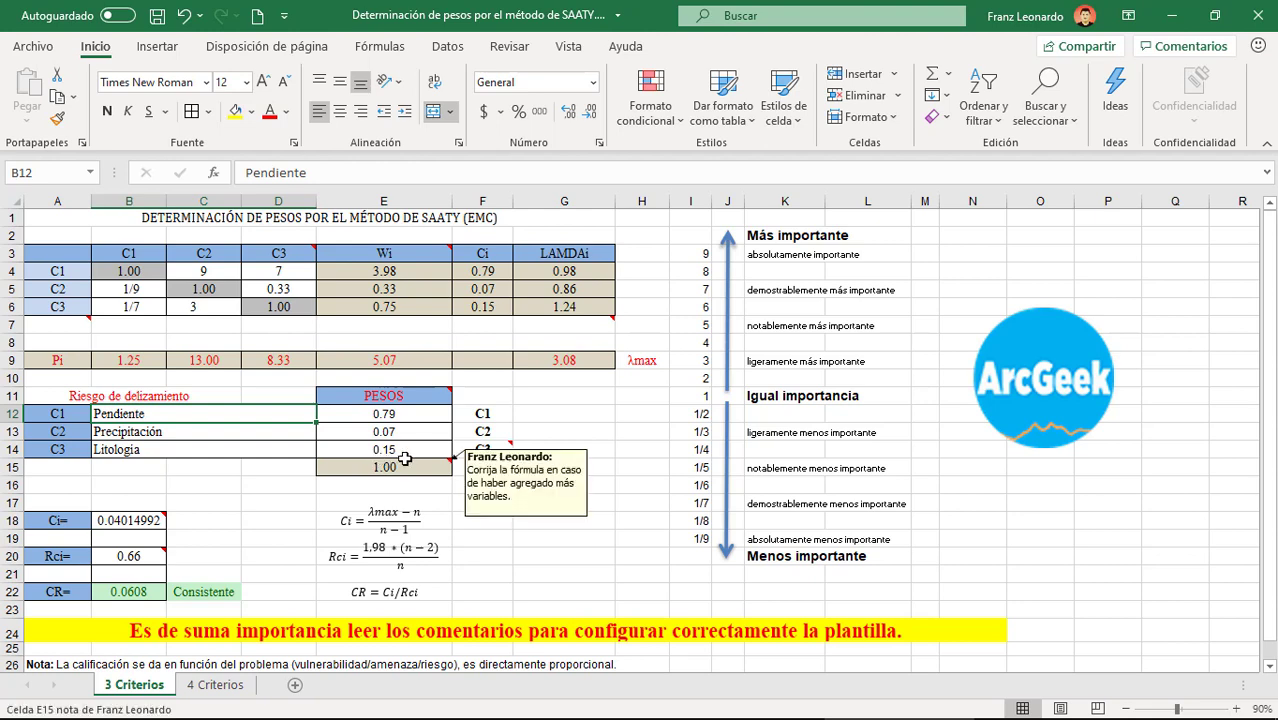